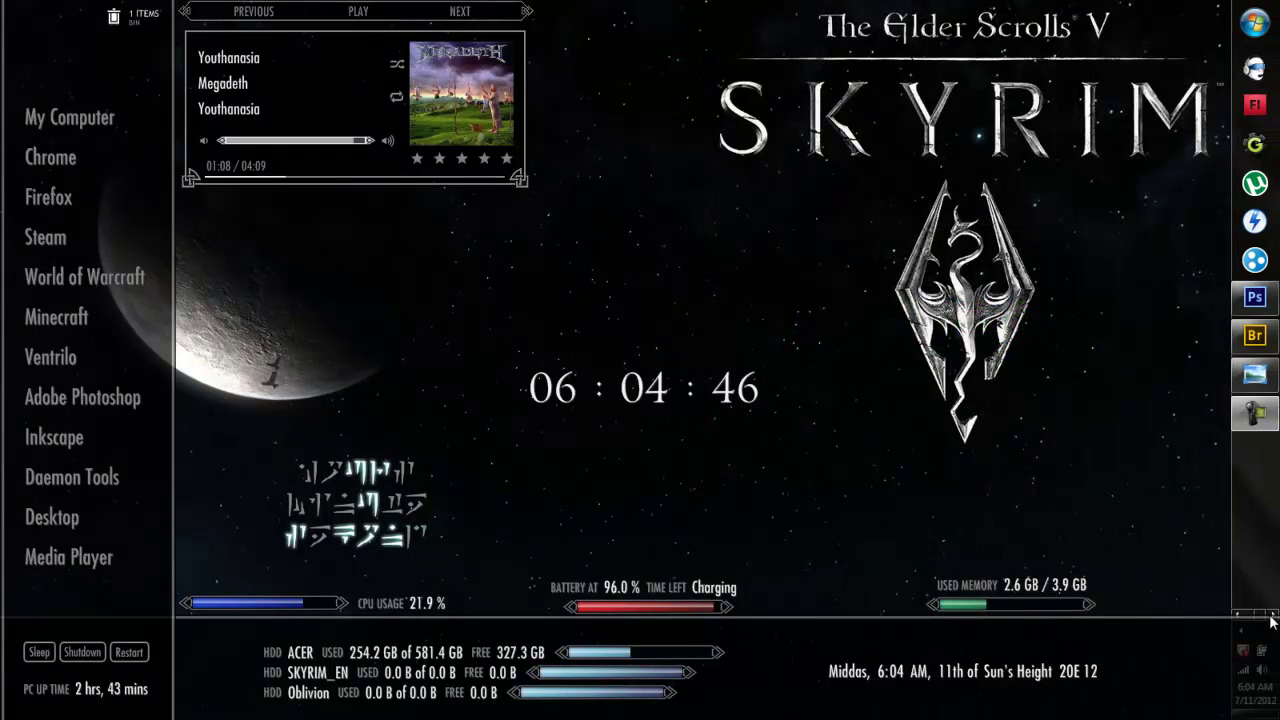
# - View the steam picture in the Handmade Walls folder of the Pictures library as a wallpaper example
pyautogui.click(1247, 615)
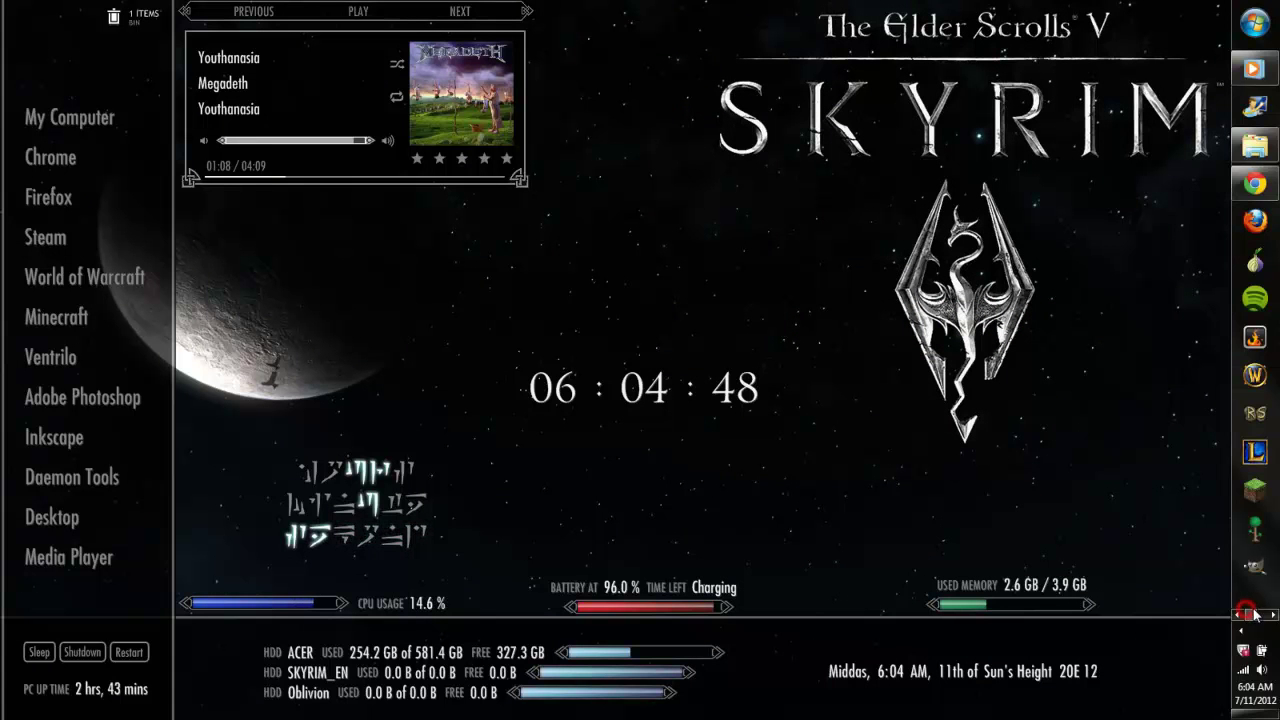
pyautogui.moveTo(1257, 187)
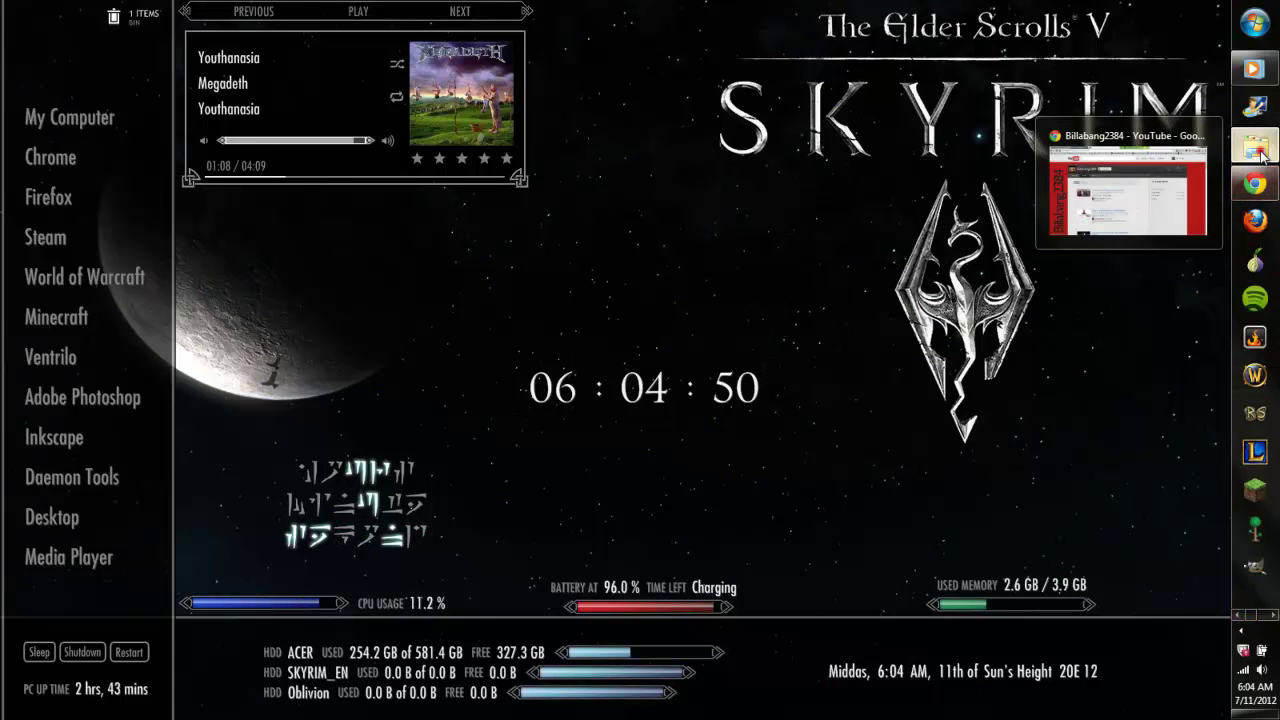
pyautogui.click(1255, 146)
pyautogui.click(708, 195)
pyautogui.doubleClick(708, 195)
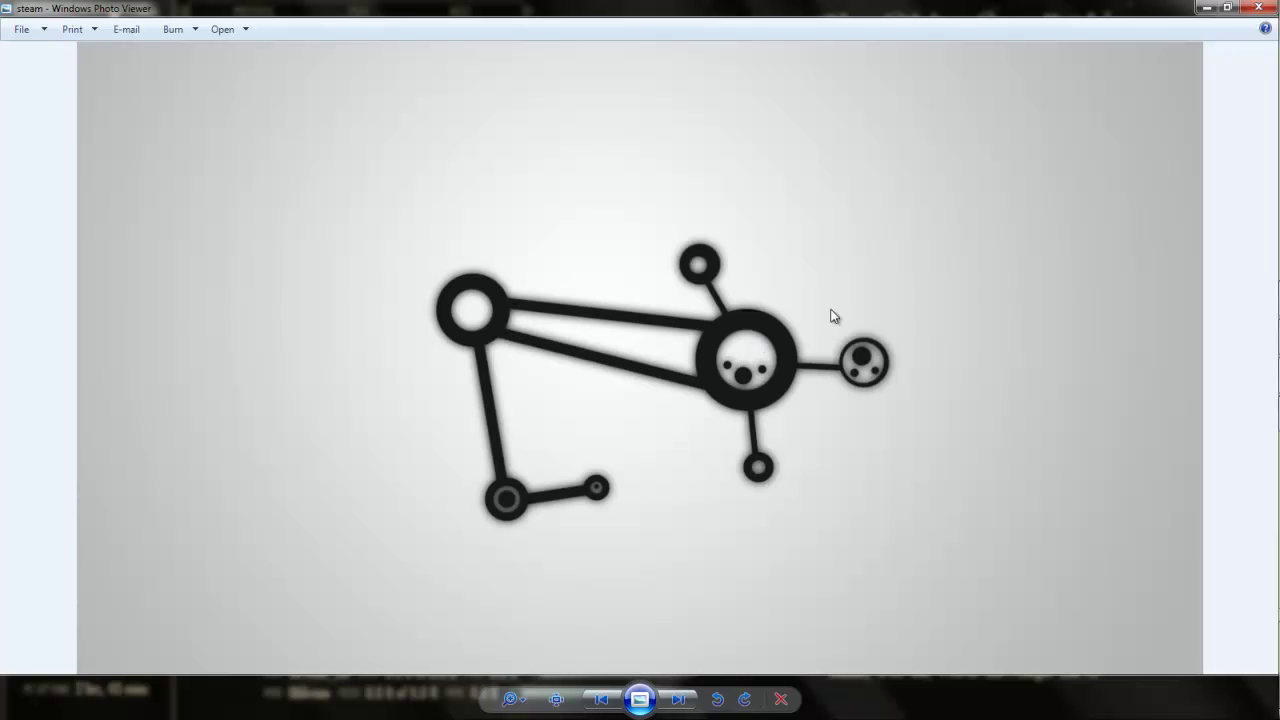
pyautogui.click(1201, 9)
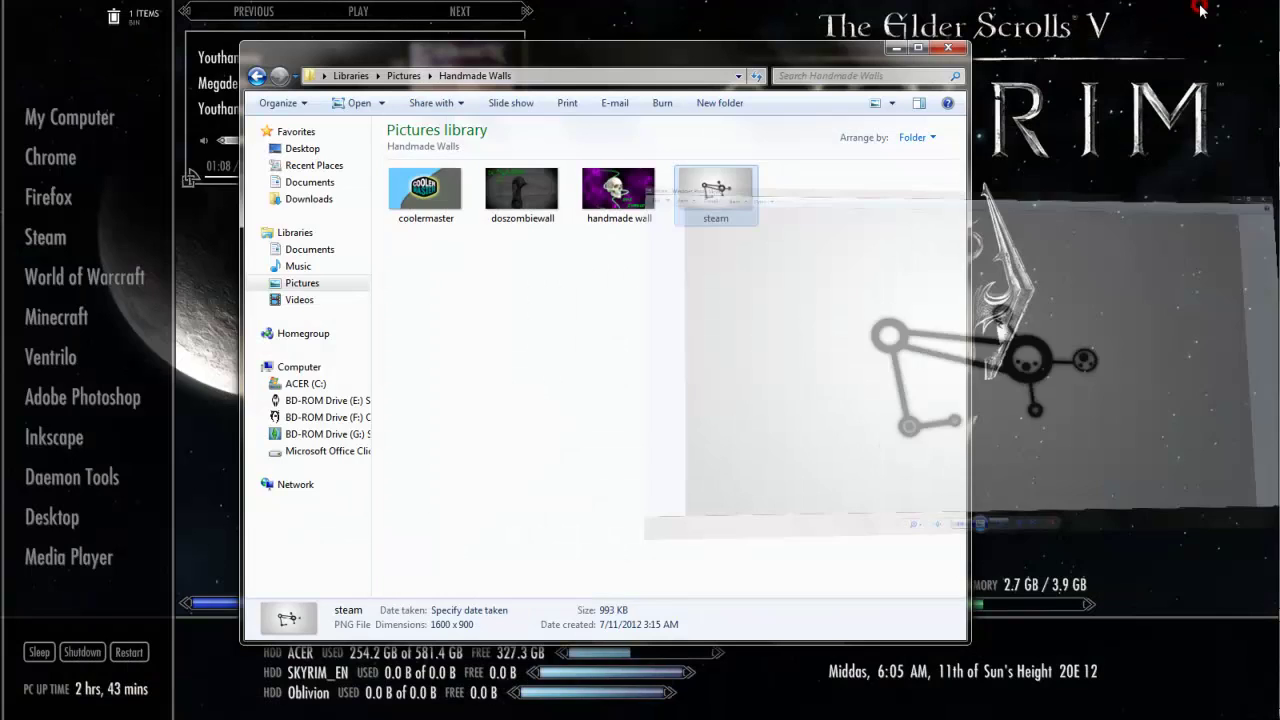
pyautogui.click(935, 66)
# - Switch to Chrome and look at the YouTube channel page with its custom background
pyautogui.moveTo(1234, 183)
pyautogui.click(1062, 197)
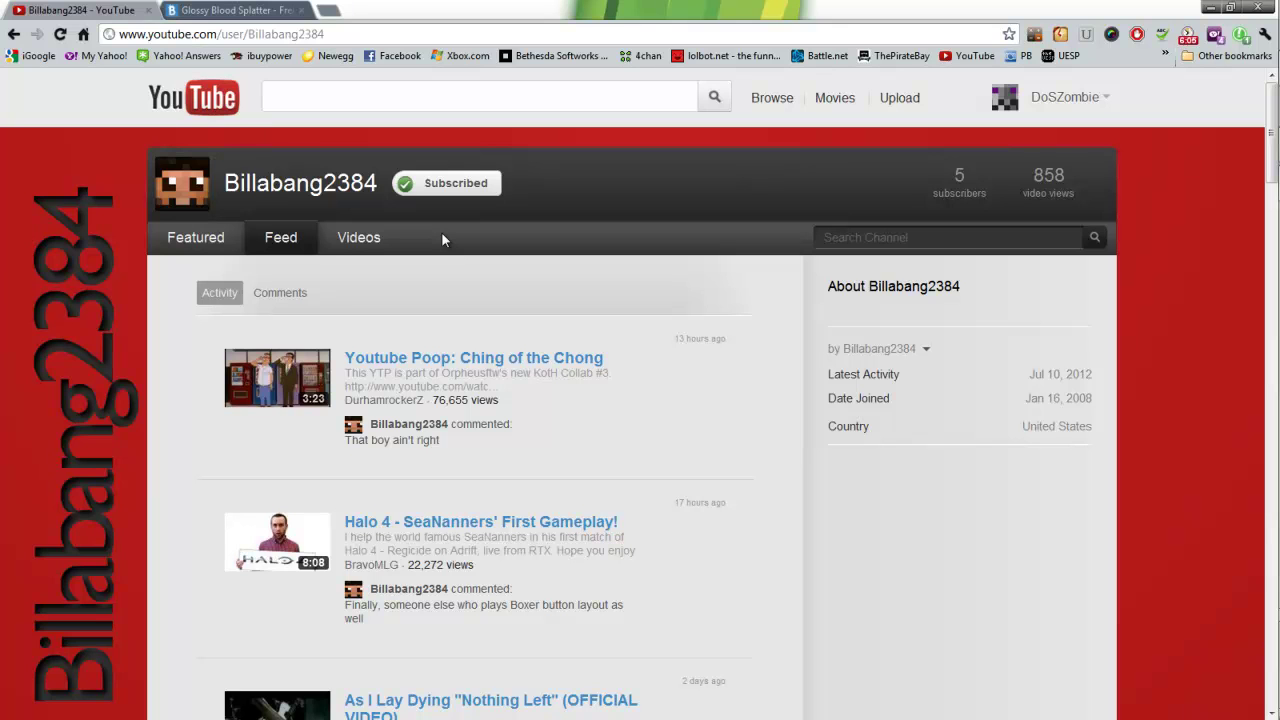
pyautogui.click(1209, 8)
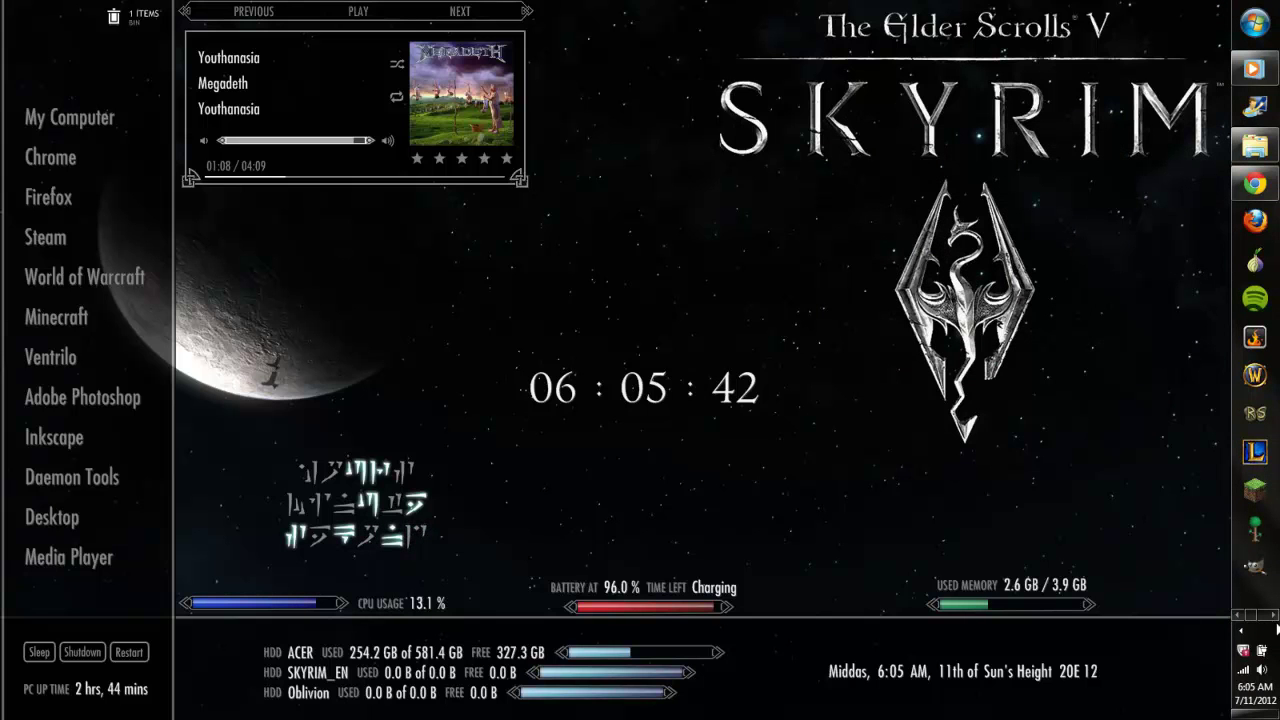
pyautogui.click(1274, 616)
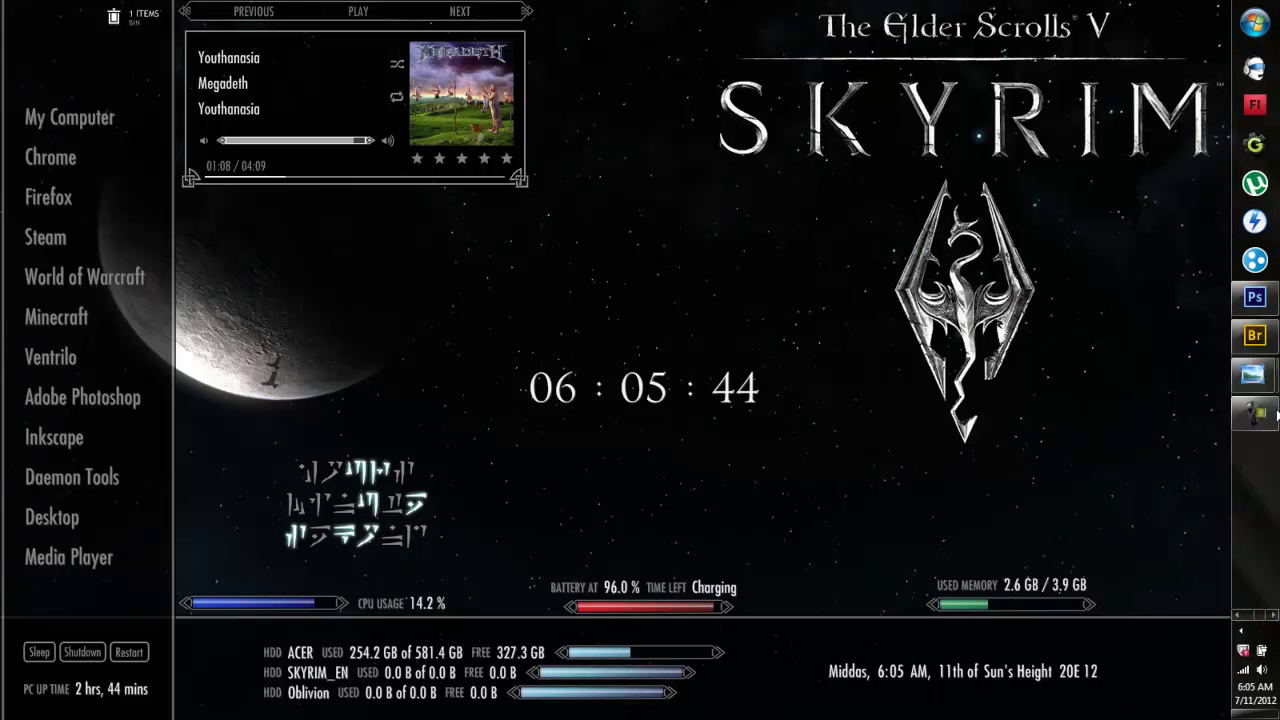
pyautogui.click(1268, 315)
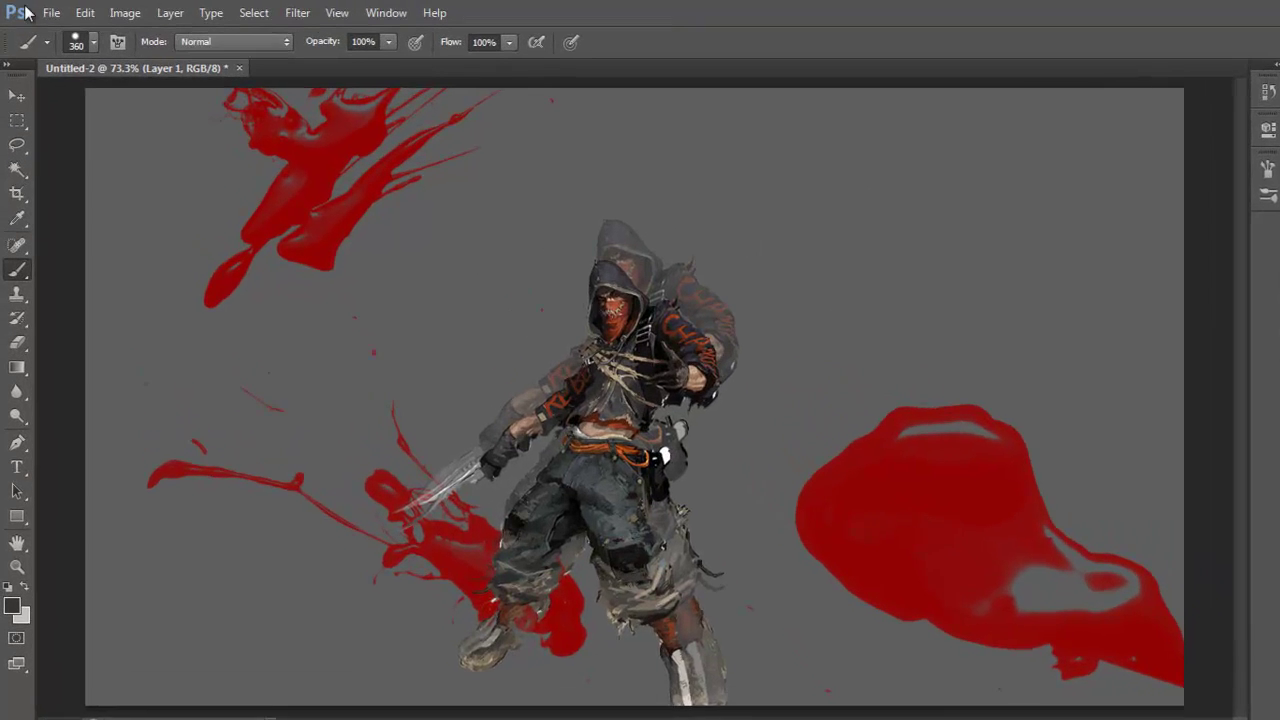
pyautogui.click(50, 12)
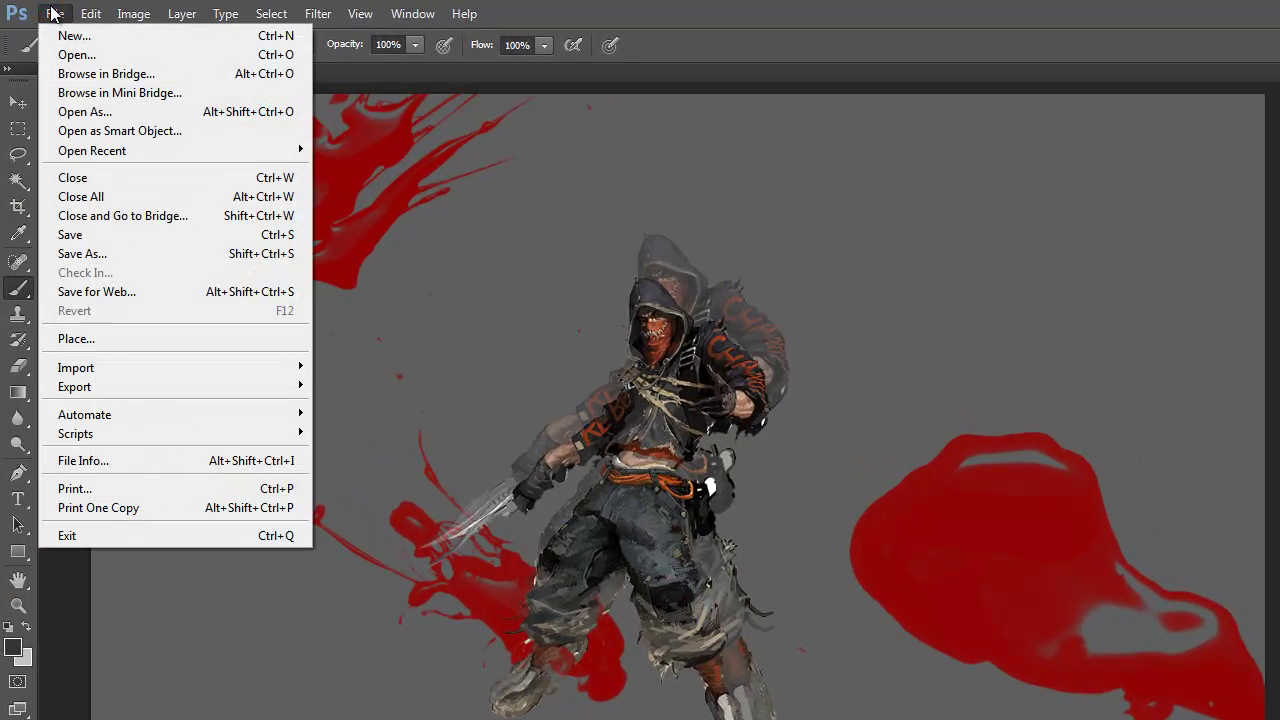
pyautogui.click(87, 44)
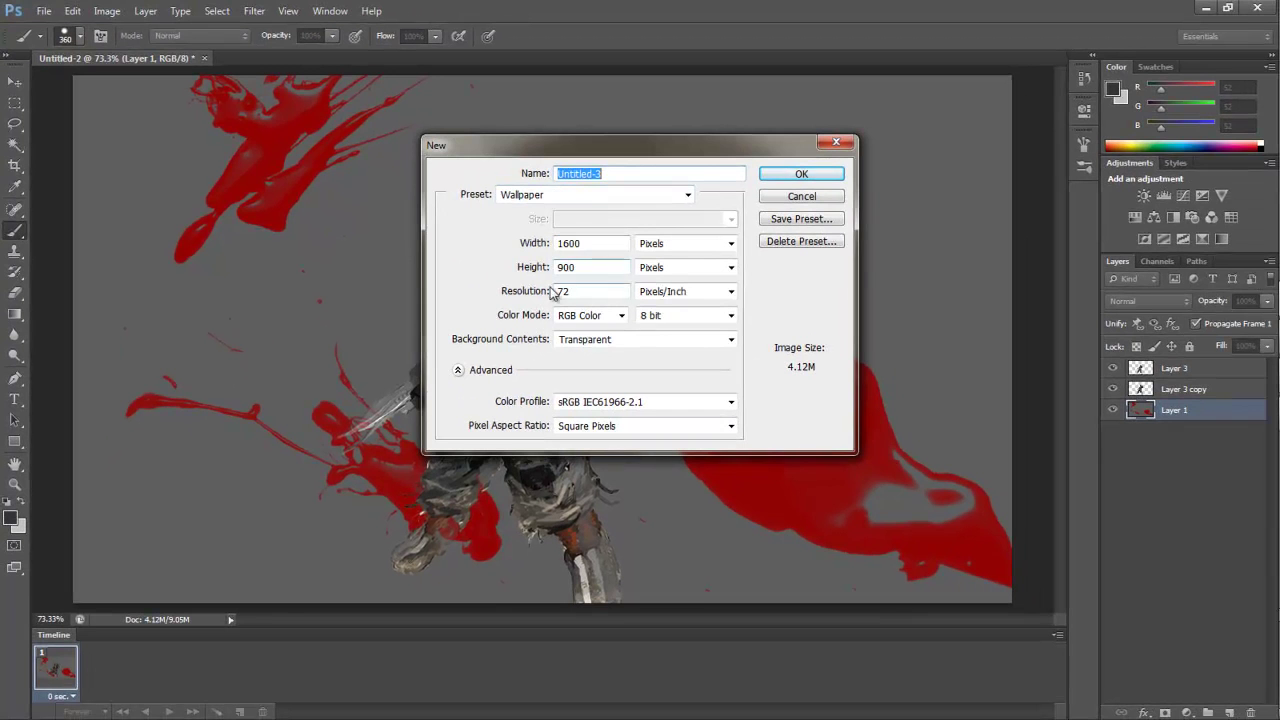
pyautogui.click(836, 142)
pyautogui.click(1207, 8)
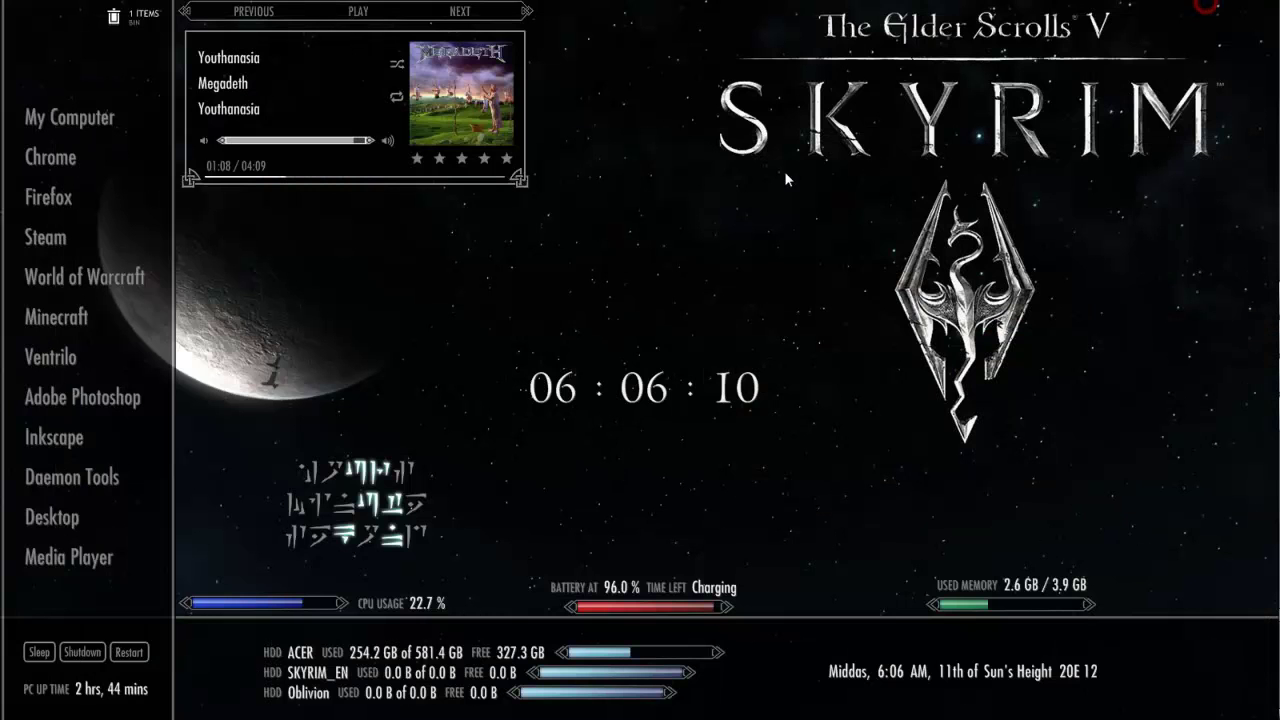
# - Check the monitor's resolution in the Windows display settings
pyautogui.rightClick(742, 237)
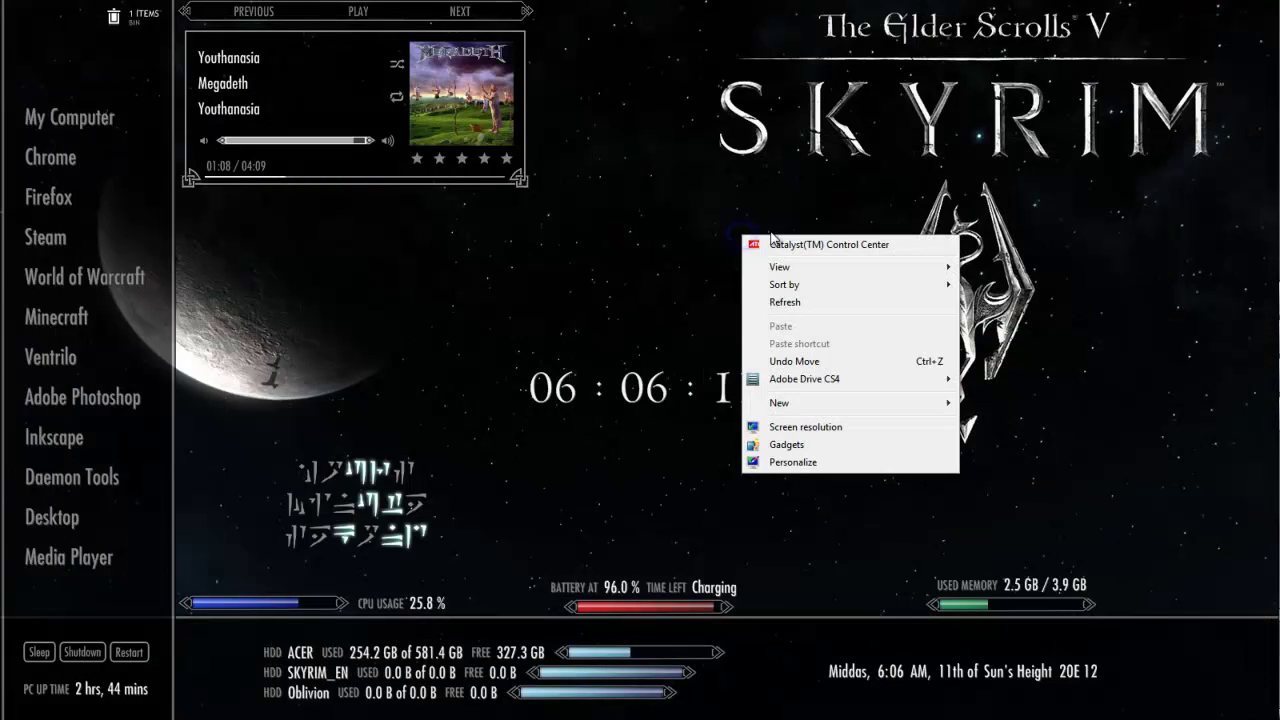
pyautogui.click(810, 427)
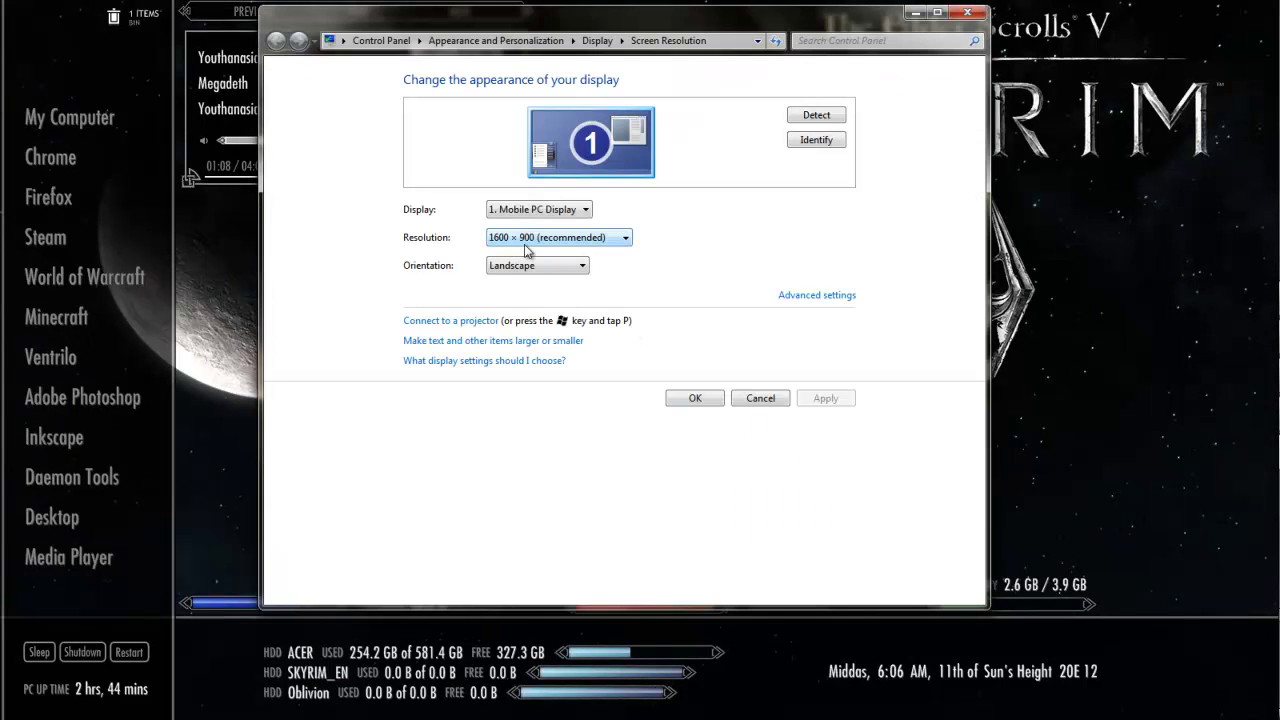
pyautogui.click(967, 12)
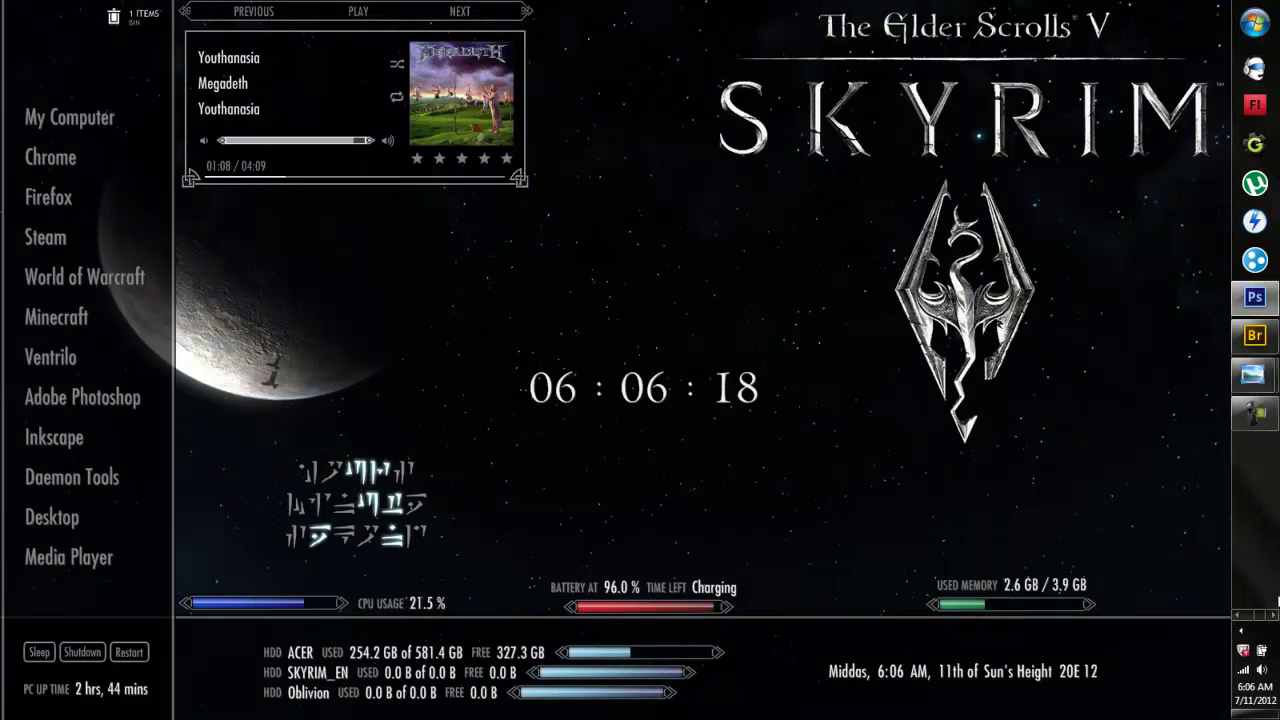
# - Switch to Photoshop and create a 1600 × 900 pixel RGB document at 72 pixels/inch with transparent background contents
pyautogui.click(1254, 297)
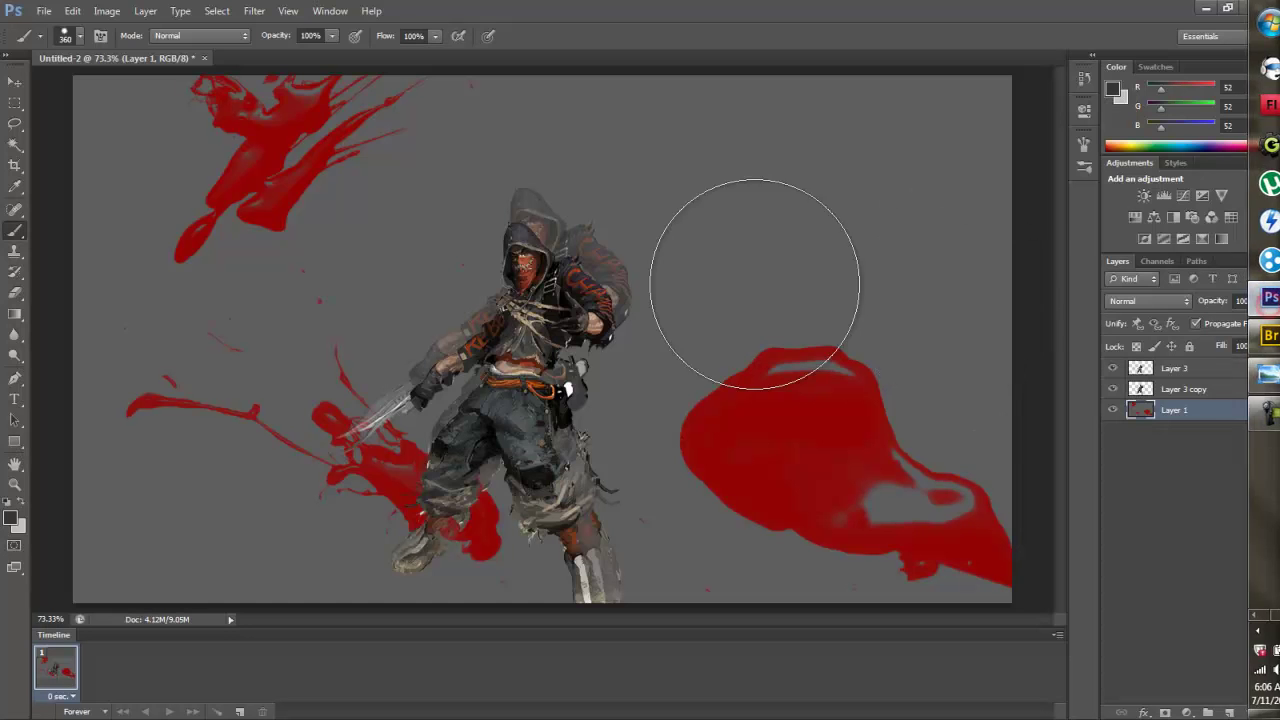
pyautogui.click(44, 11)
pyautogui.click(55, 23)
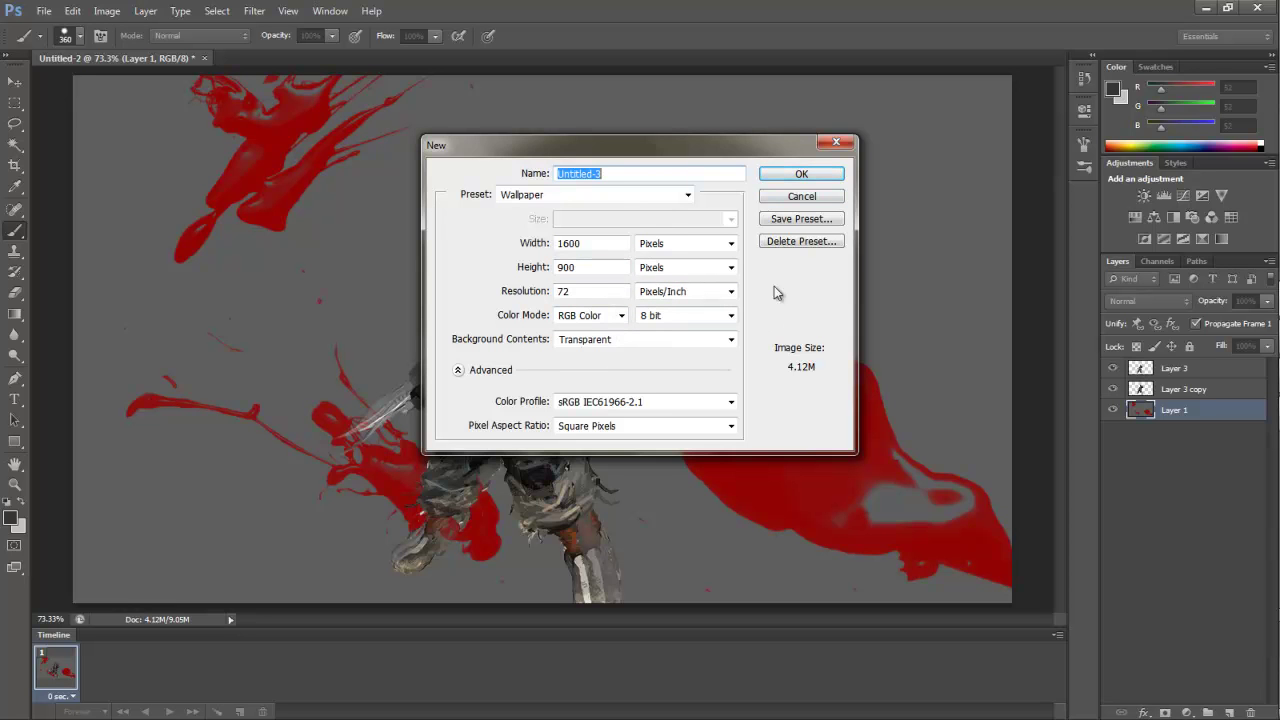
pyautogui.click(801, 175)
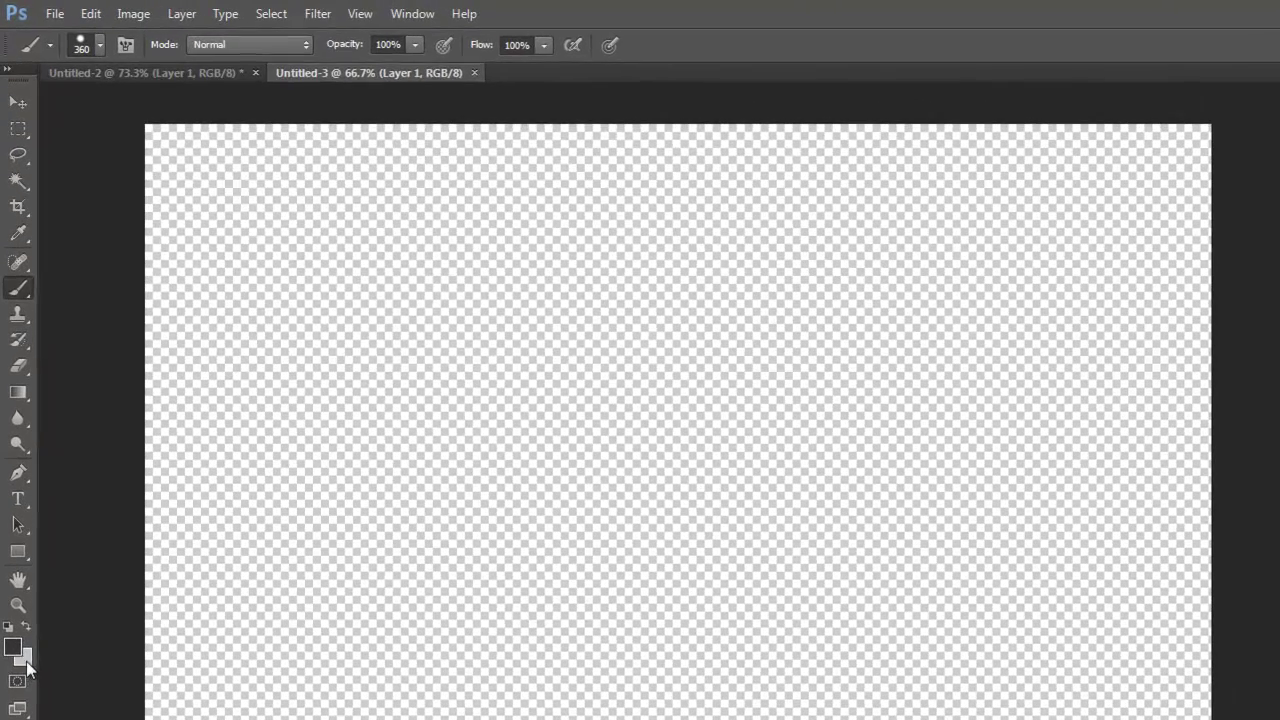
# - Set the foreground colour to light grey #eeeeee
pyautogui.click(11, 518)
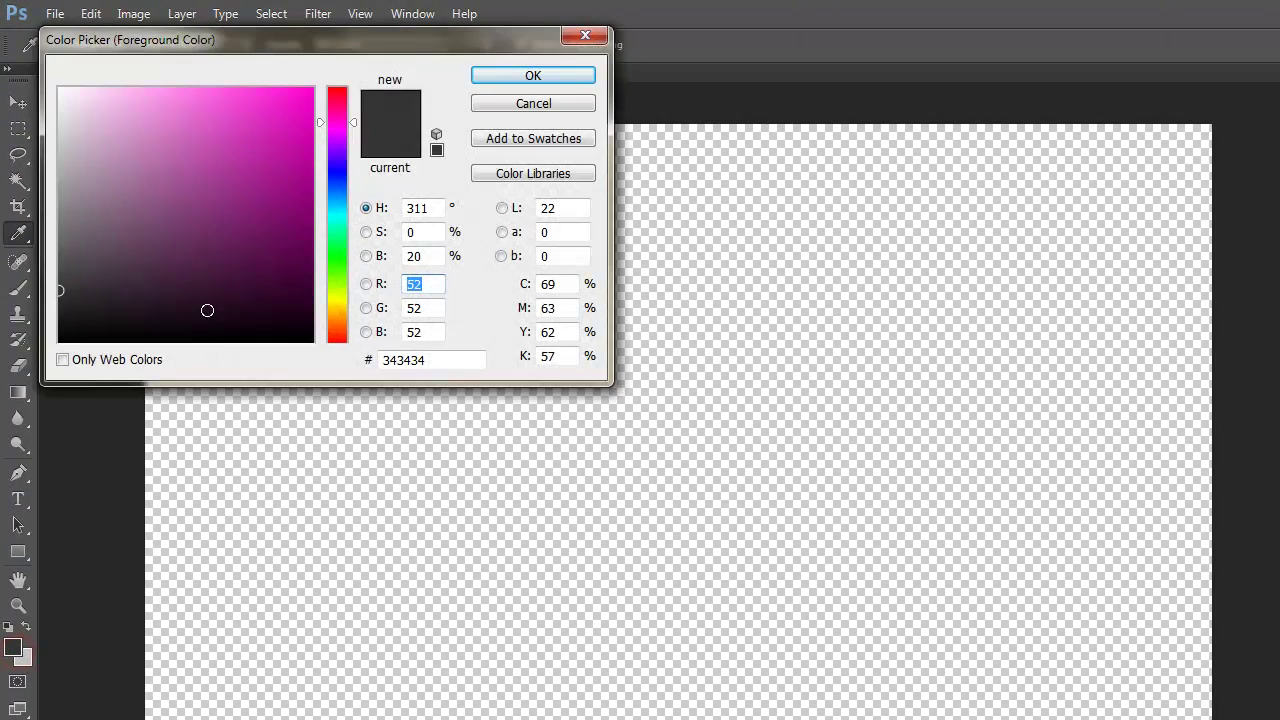
pyautogui.moveTo(80, 166)
pyautogui.mouseDown()
pyautogui.moveTo(51, 129)
pyautogui.moveTo(55, 104)
pyautogui.mouseUp()
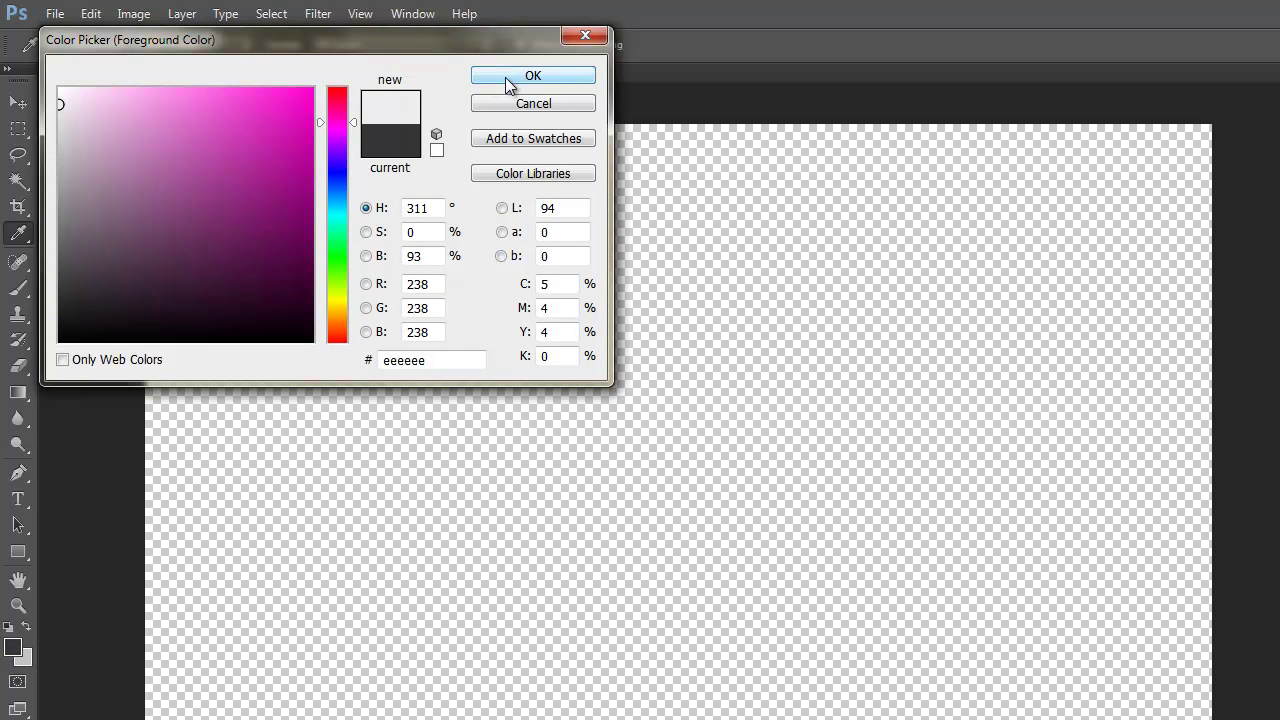
pyautogui.click(510, 80)
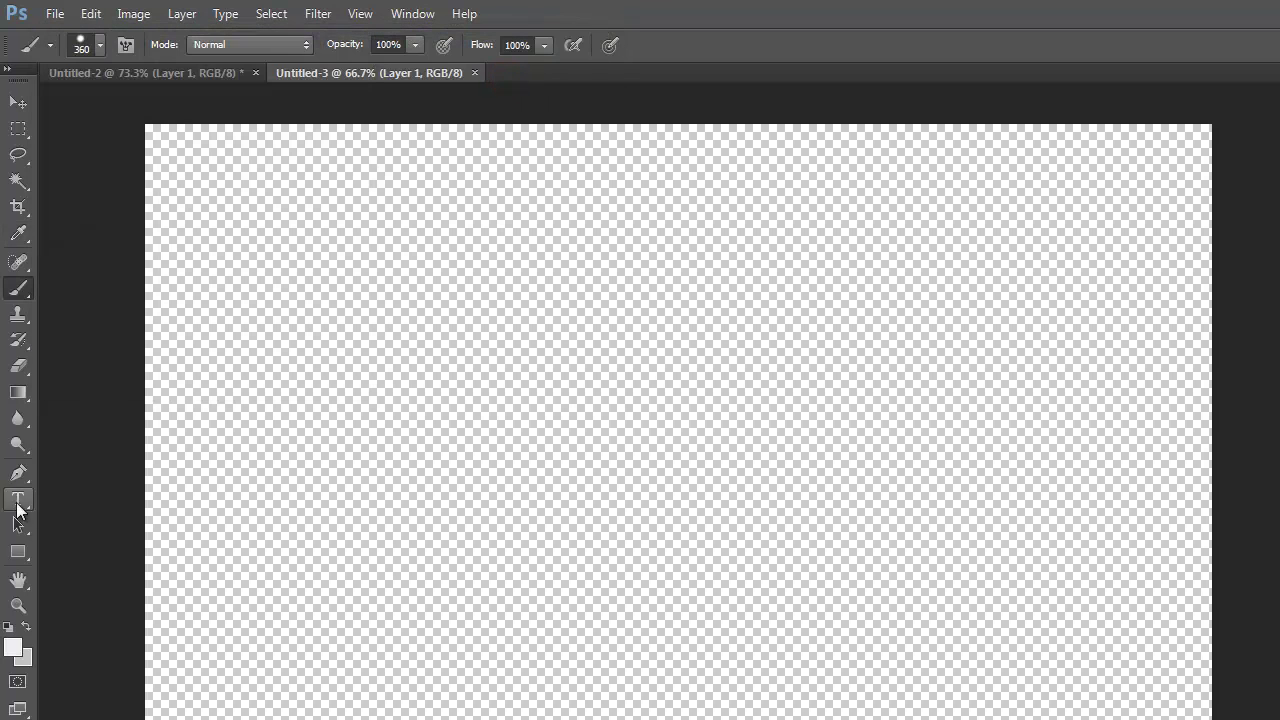
# - Fill the canvas with a light-to-darker grey radial gradient running from its centre to the upper-right corner, redrawing it until the falloff suits
pyautogui.click(19, 393)
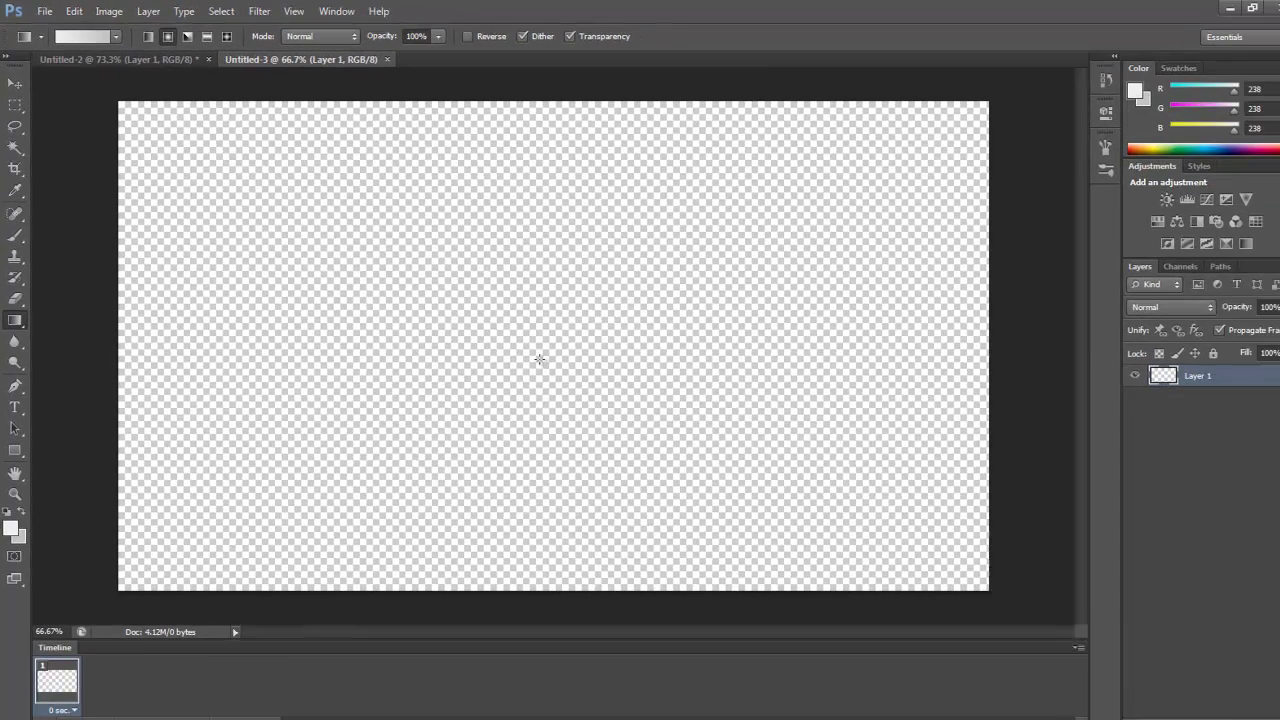
pyautogui.moveTo(658, 439); pyautogui.dragTo(801, 432)
pyautogui.moveTo(641, 345); pyautogui.dragTo(1089, 31)
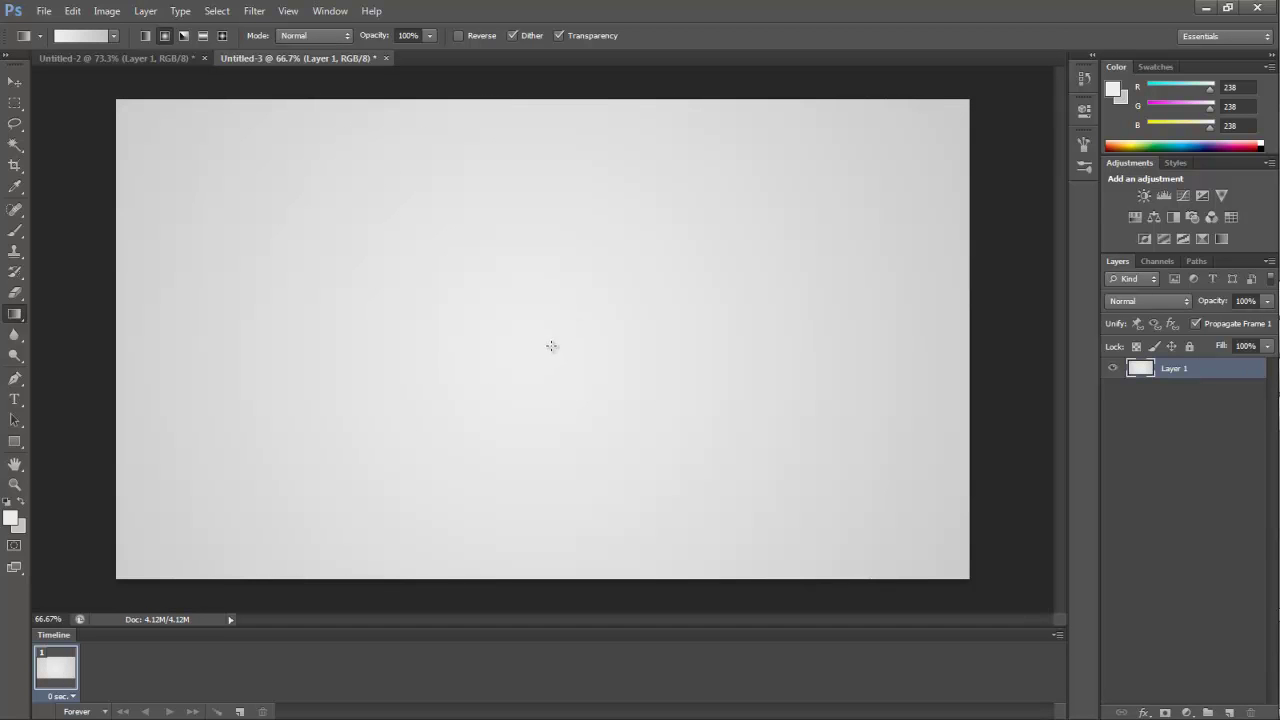
pyautogui.moveTo(548, 352); pyautogui.dragTo(974, 89)
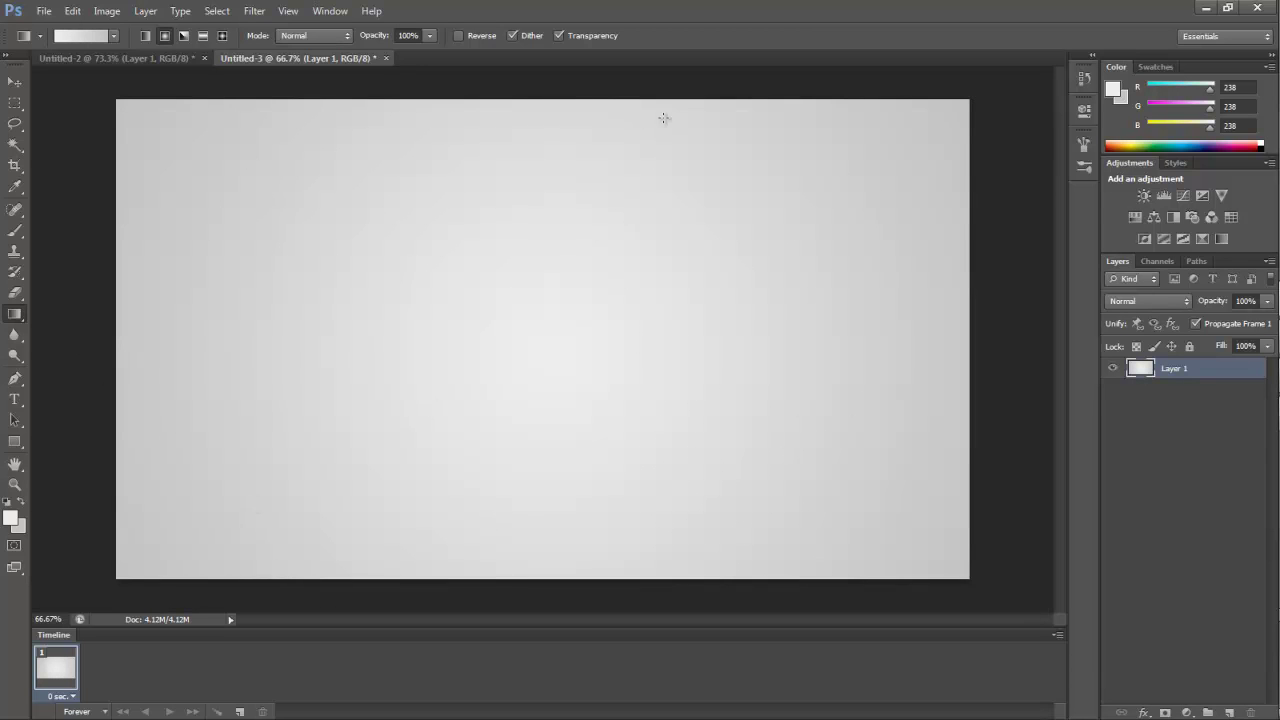
pyautogui.moveTo(524, 342); pyautogui.dragTo(618, 301)
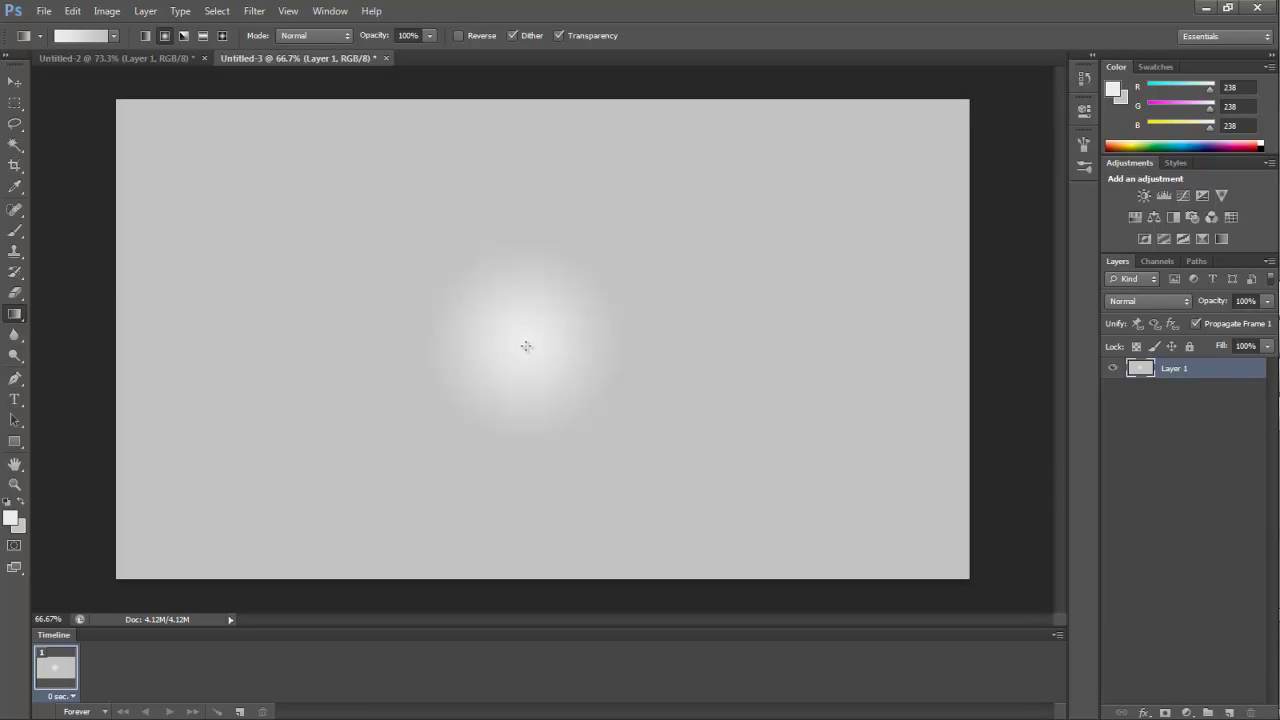
pyautogui.moveTo(534, 346); pyautogui.dragTo(976, 95)
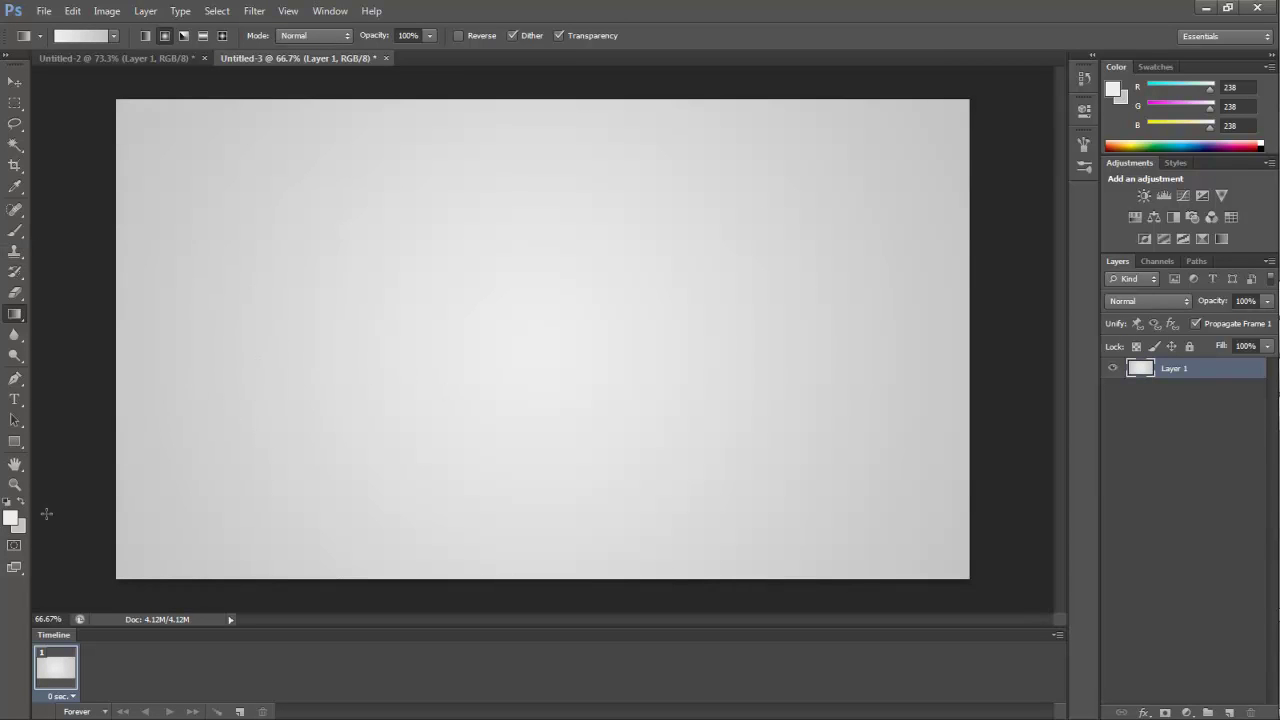
# - Set the foreground colour to dark grey #3c3c3c
pyautogui.click(11, 520)
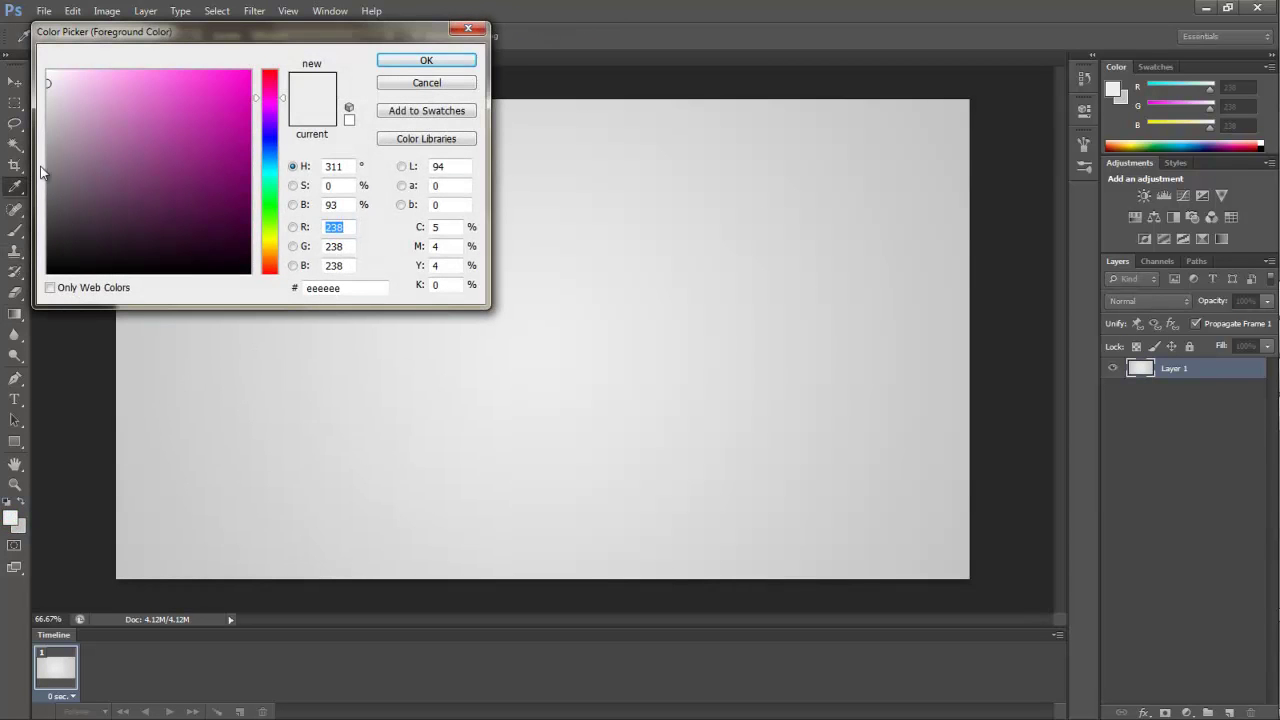
pyautogui.moveTo(50, 135); pyautogui.dragTo(22, 225)
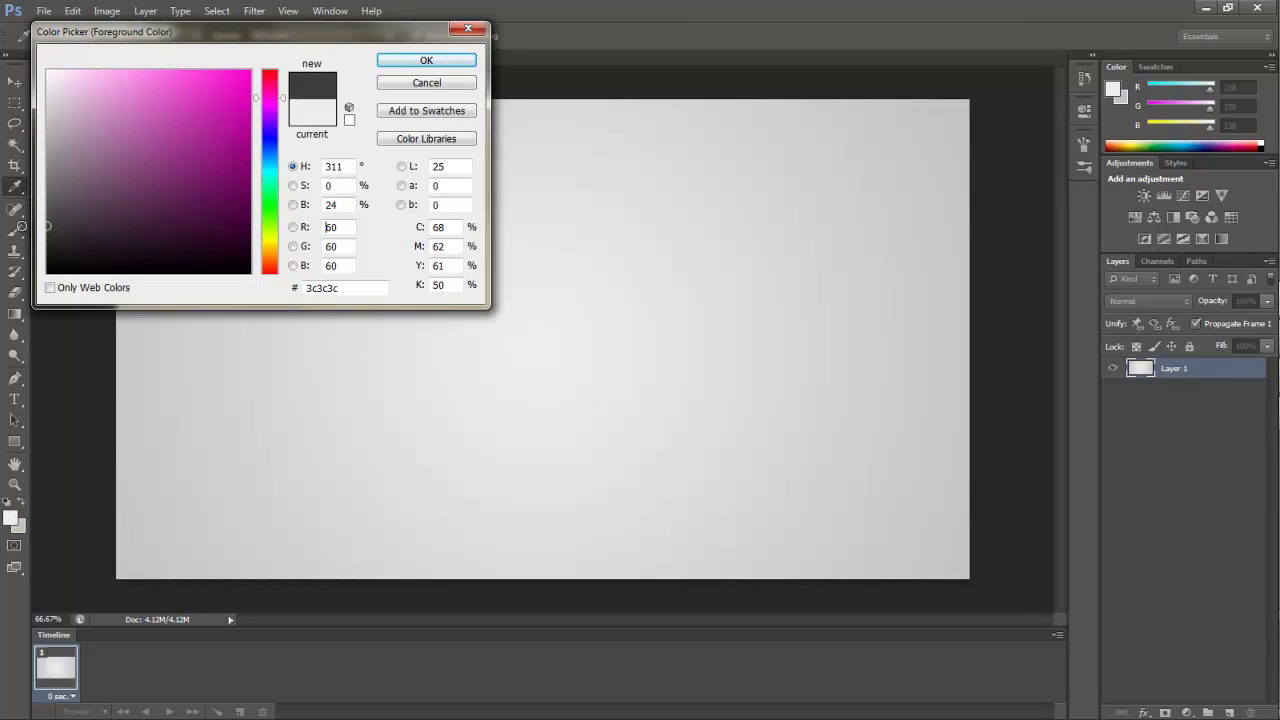
pyautogui.click(426, 60)
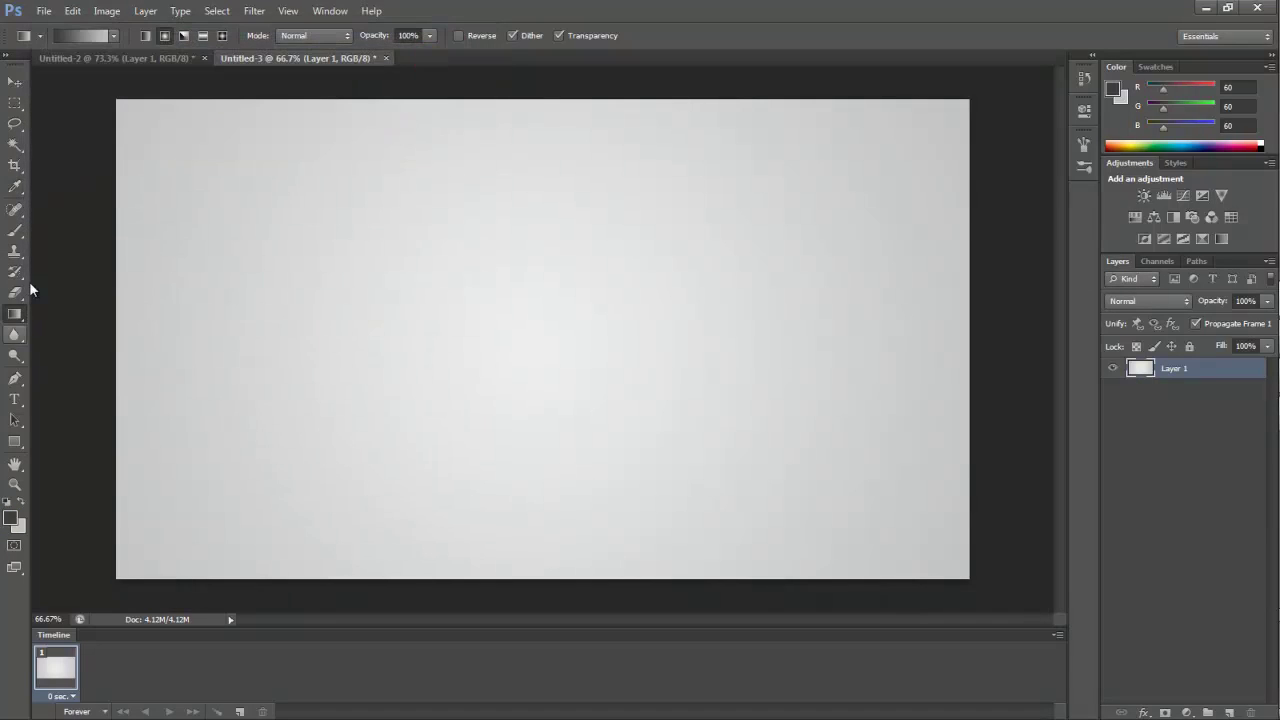
# - Paint a dark grey dot on the upper-left part of the canvas with a hard round 360 px brush
pyautogui.click(20, 238)
pyautogui.click(19, 235)
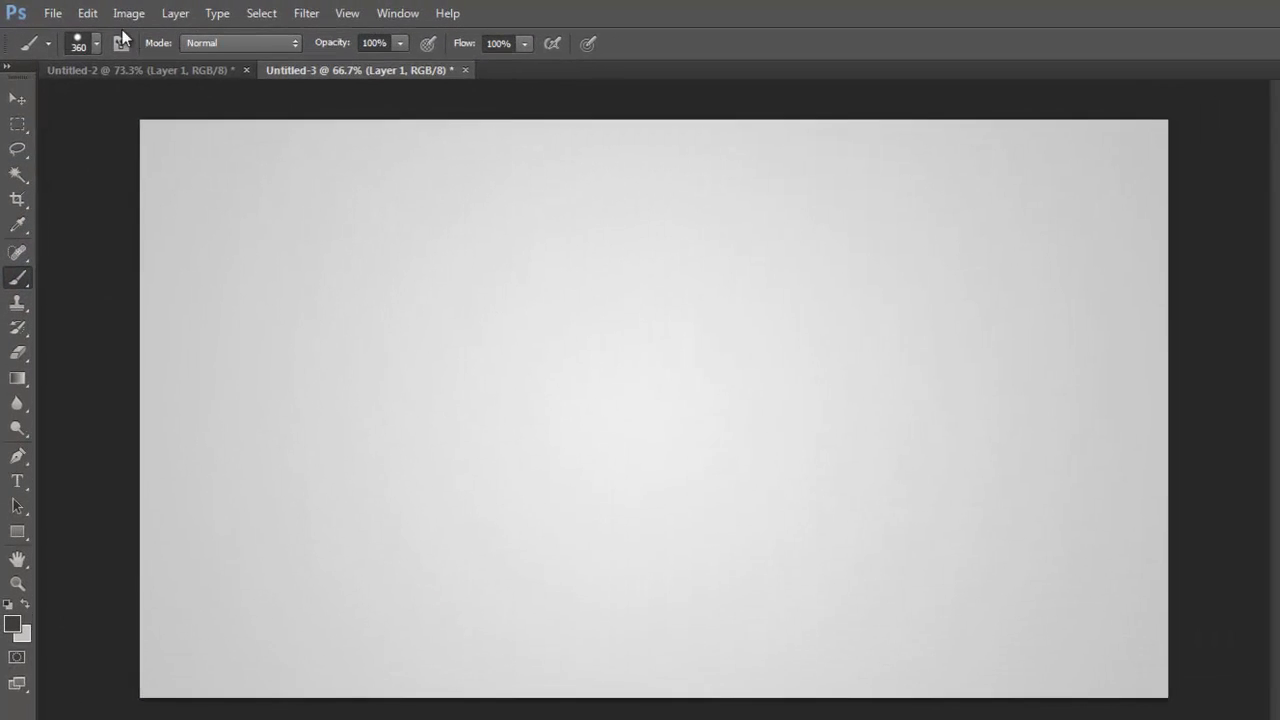
pyautogui.click(95, 43)
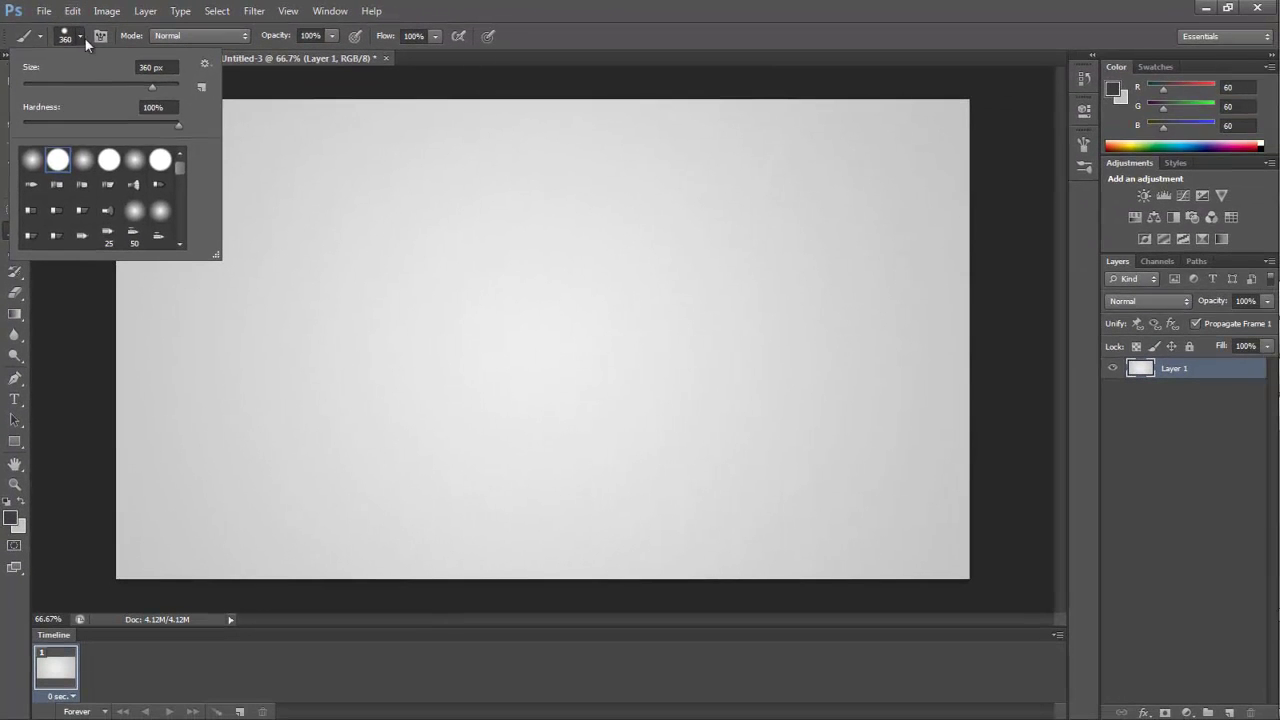
pyautogui.click(95, 43)
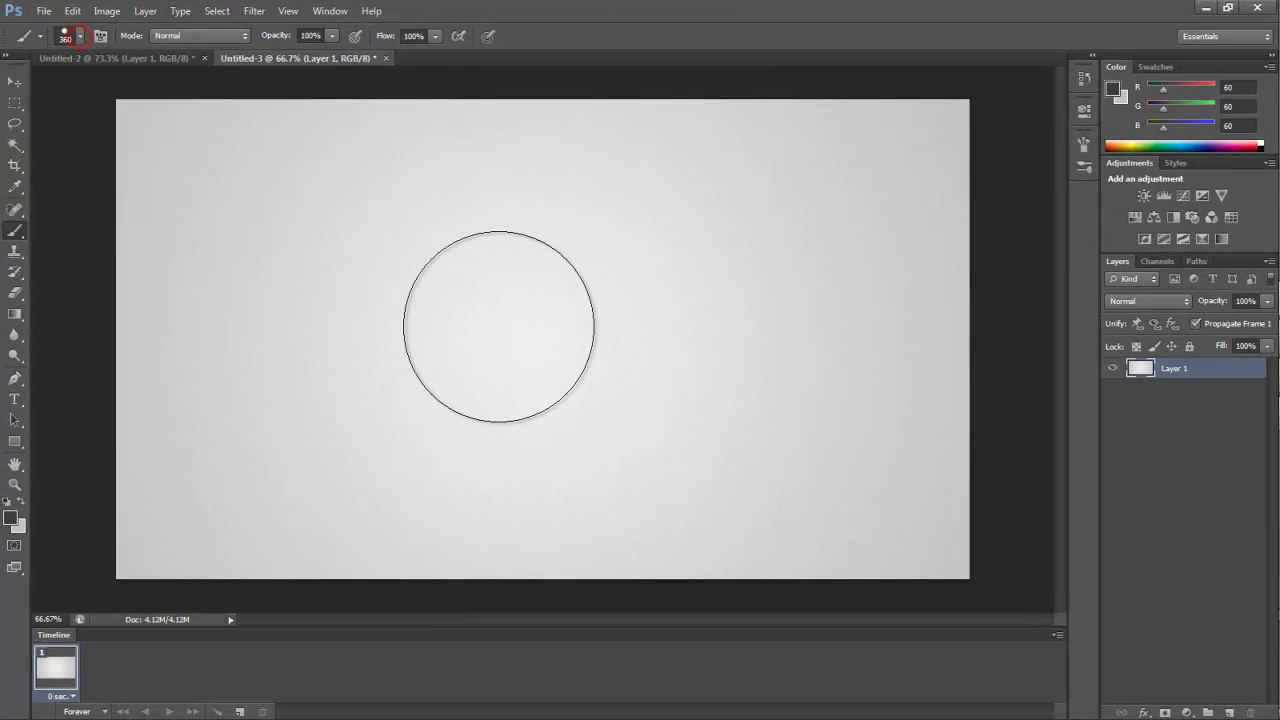
pyautogui.click(405, 266)
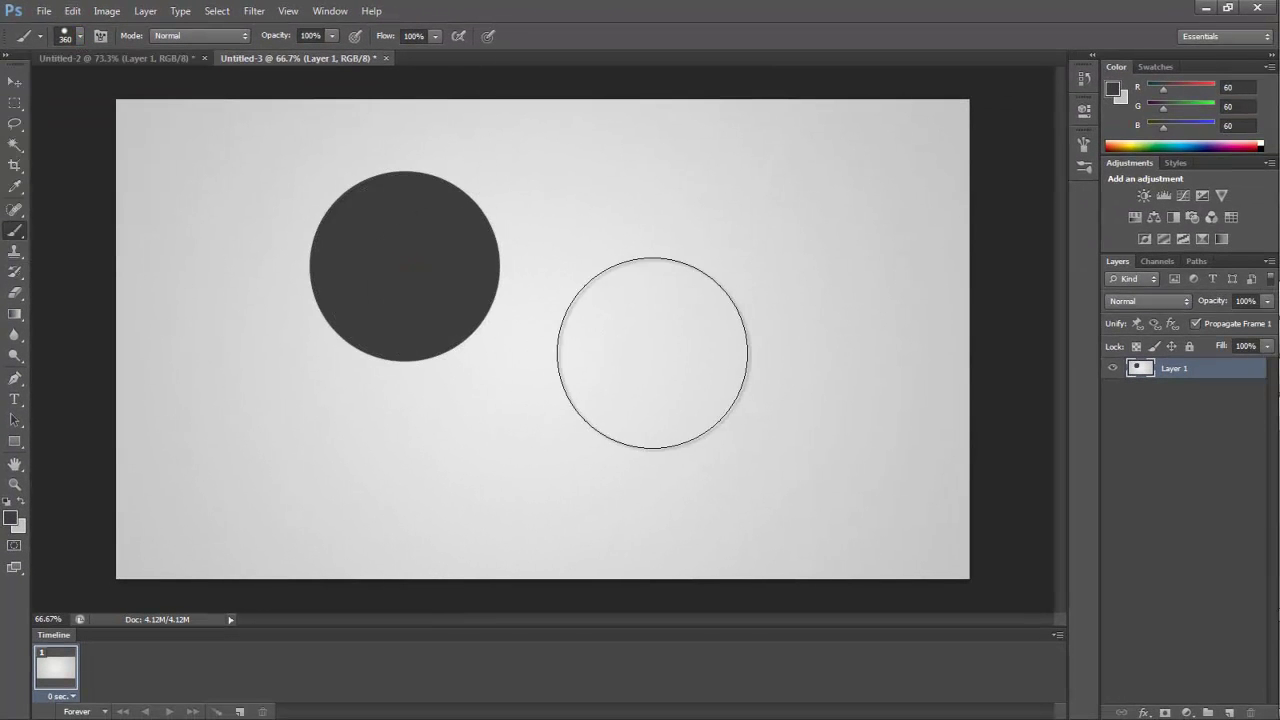
# - Reduce the brush size to 152 px and paint a smaller dot on the upper-right part of the canvas
pyautogui.rightClick(674, 355)
pyautogui.click(793, 395)
pyautogui.click(677, 240)
# - Set the brush size to 193 px and paint a third dot below and between the other two
pyautogui.rightClick(586, 469)
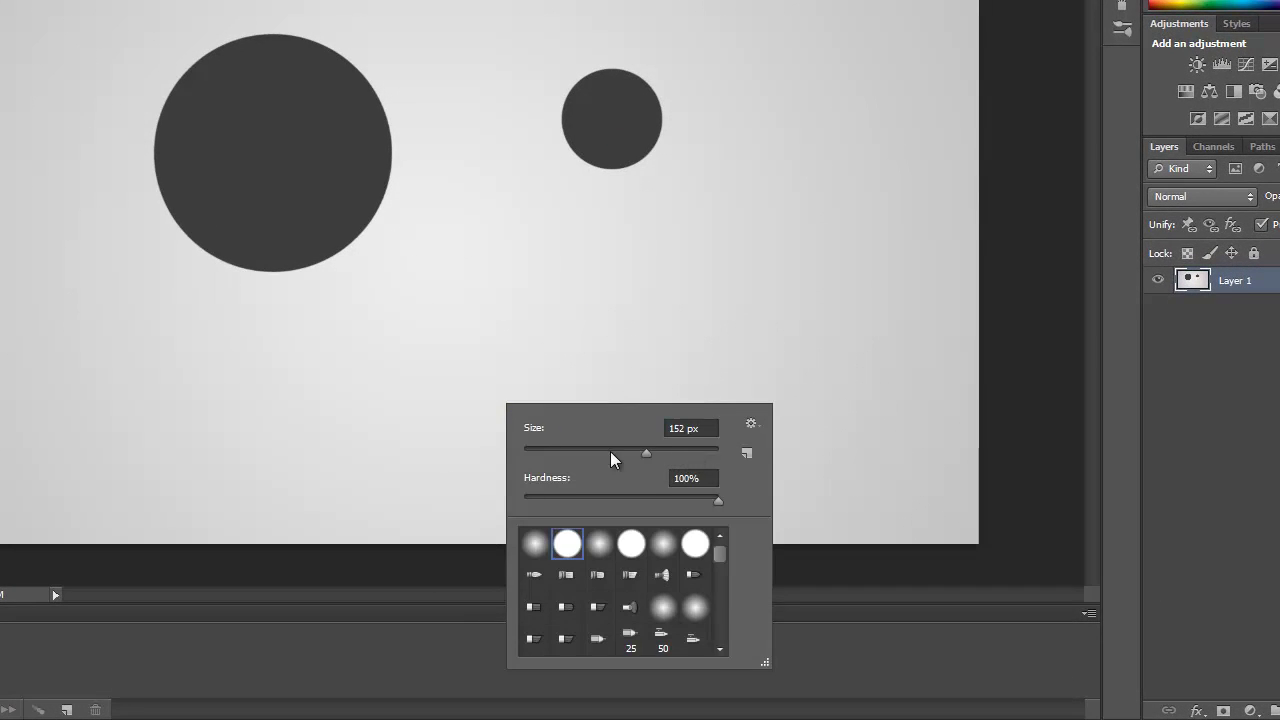
pyautogui.click(666, 449)
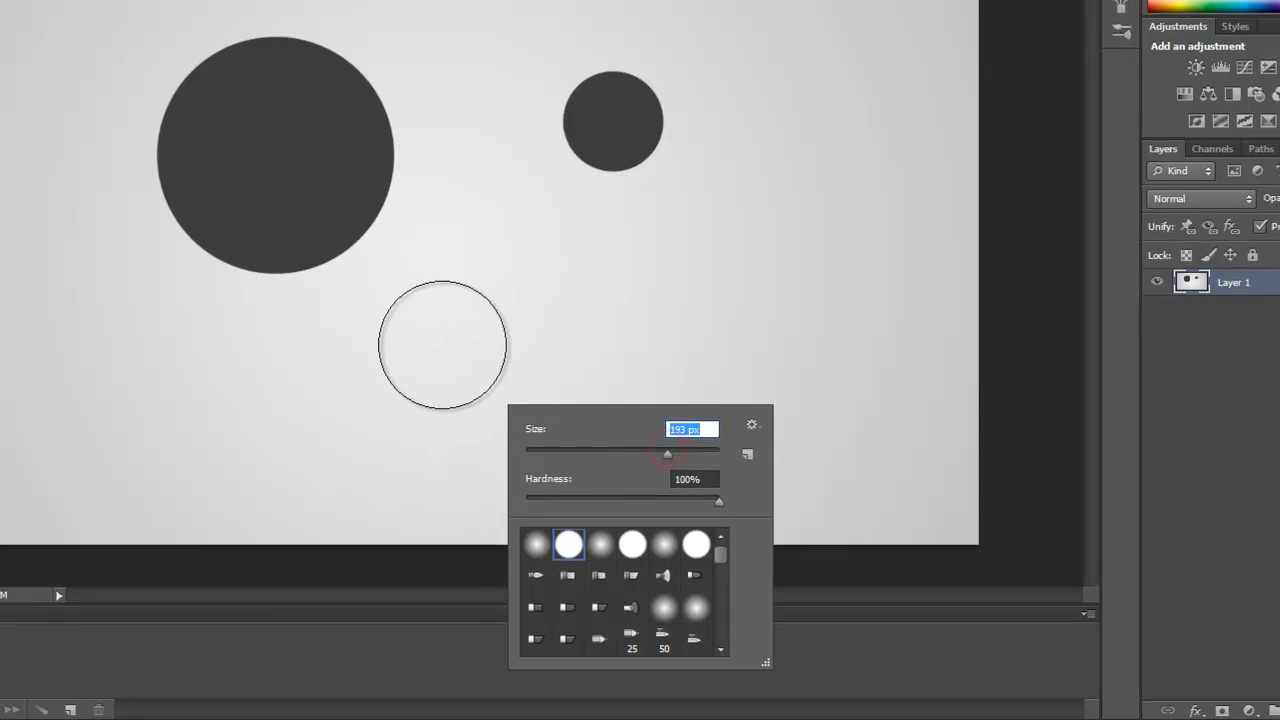
pyautogui.click(443, 373)
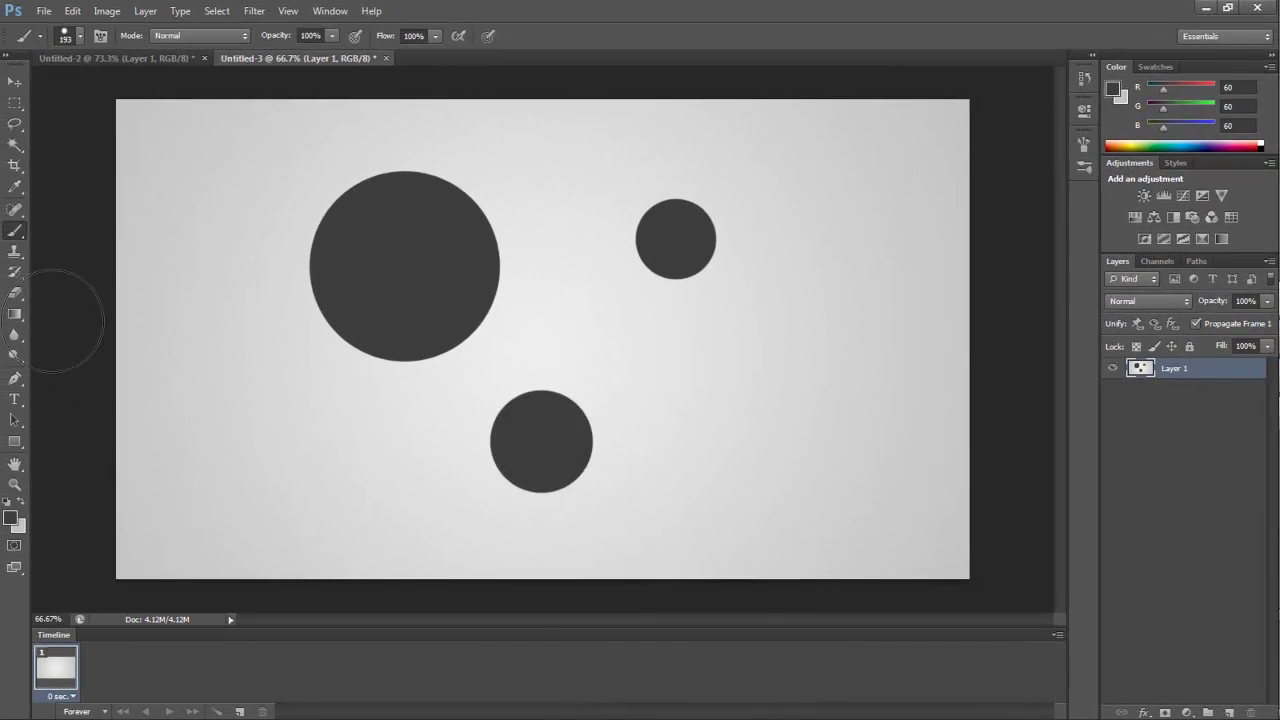
# - Undo the three painted dots and add a new empty layer above the gradient layer
pyautogui.click(17, 293)
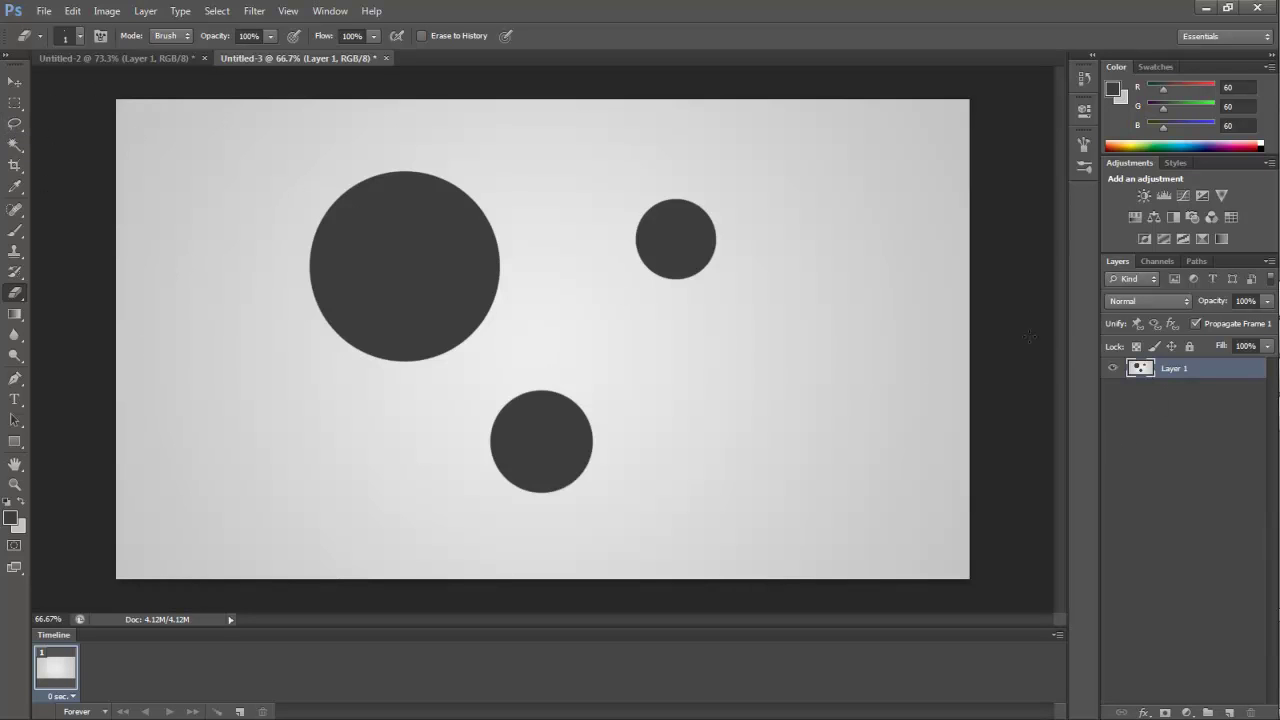
pyautogui.hotkey('ctrl', 'alt', 'z')
pyautogui.hotkey('ctrl', 'alt', 'z')
pyautogui.hotkey('ctrl', 'alt', 'z')
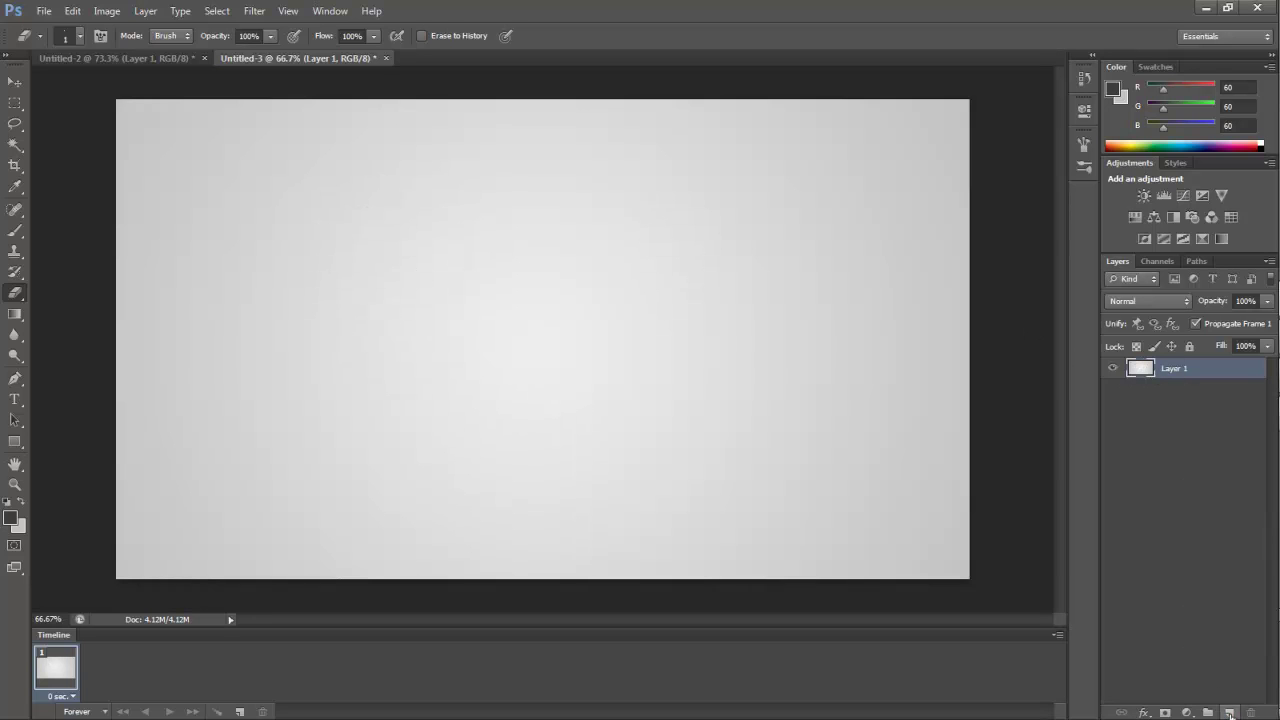
pyautogui.click(1229, 713)
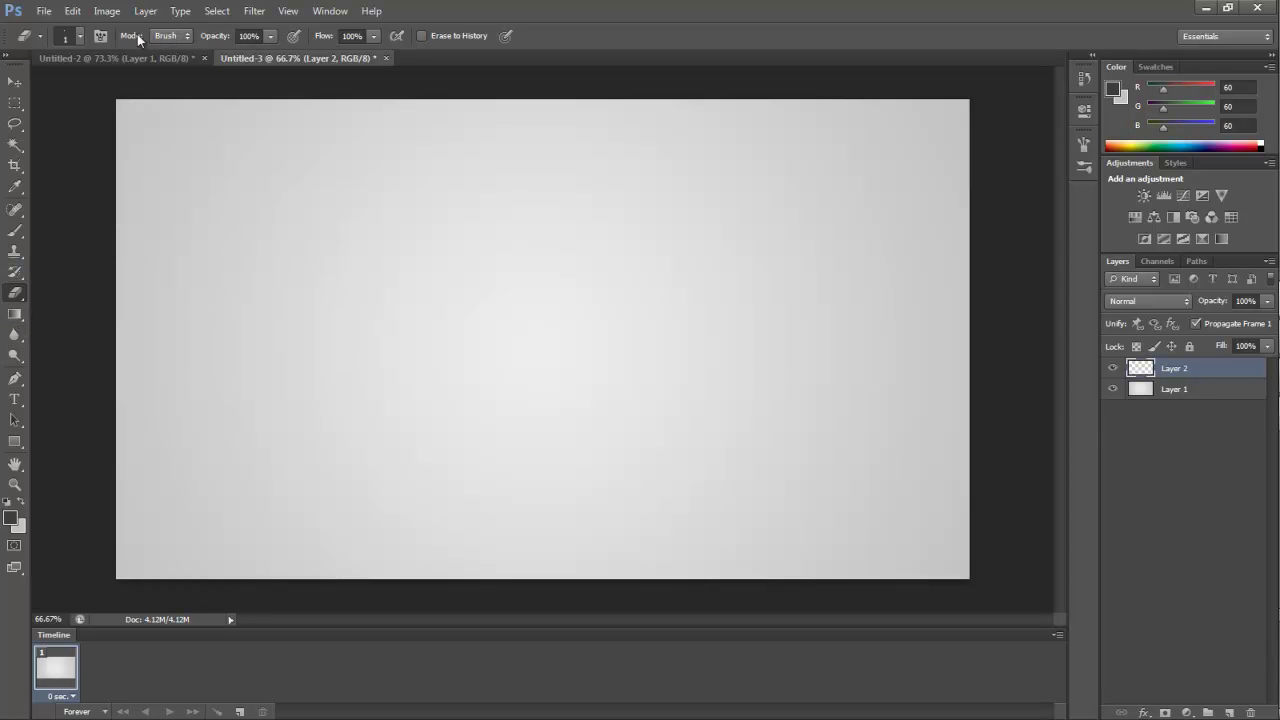
# - Paint a dark grey dot with the 193 px brush on the upper-left part of the new layer
pyautogui.click(79, 40)
pyautogui.click(79, 40)
pyautogui.click(16, 231)
pyautogui.click(408, 205)
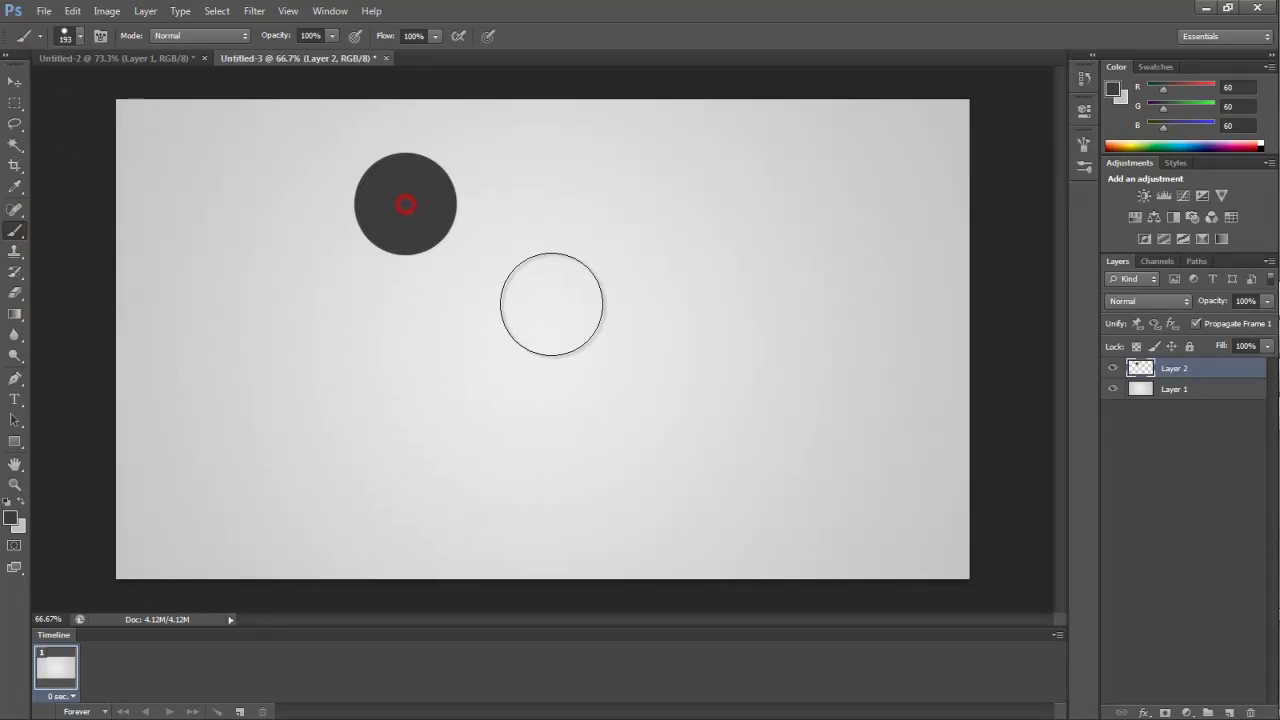
# - Enlarge the brush to 411 px and paint a large dot right of the canvas centre
pyautogui.rightClick(655, 307)
pyautogui.moveTo(789, 341); pyautogui.dragTo(808, 342)
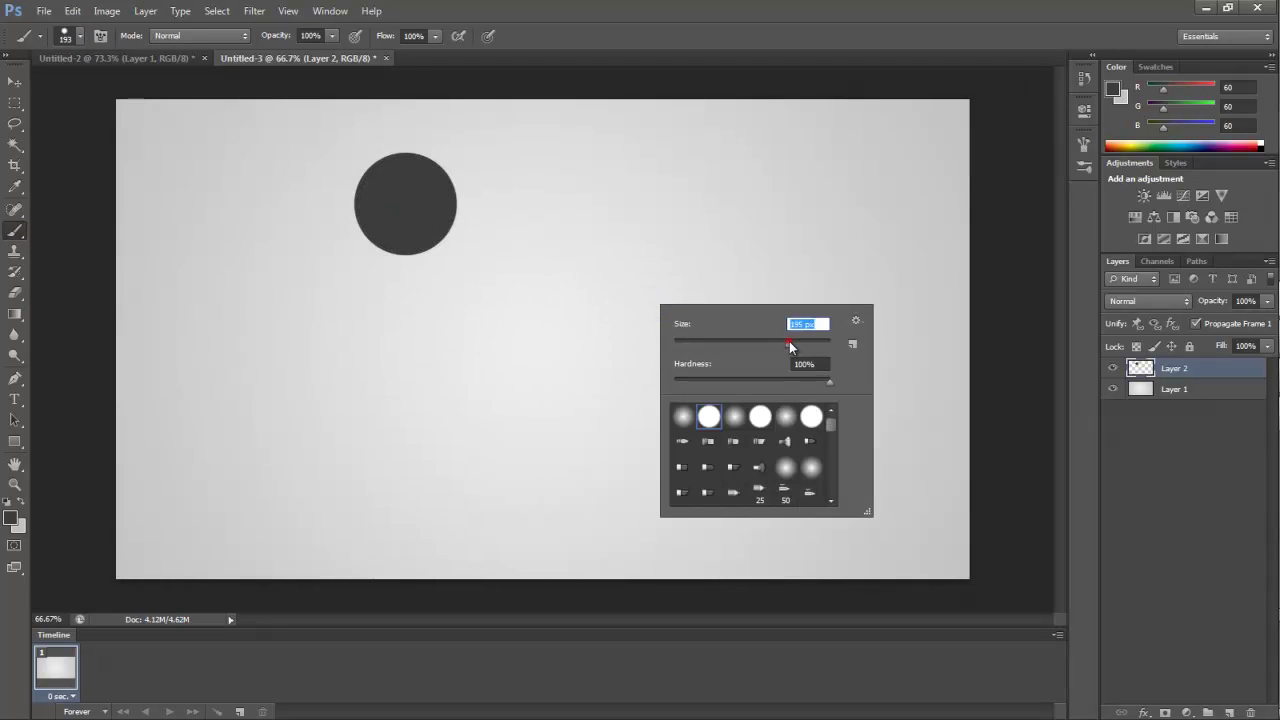
pyautogui.click(648, 268)
# - Reduce the brush size to 133 px and paint a small dot below the upper-left one
pyautogui.rightClick(406, 466)
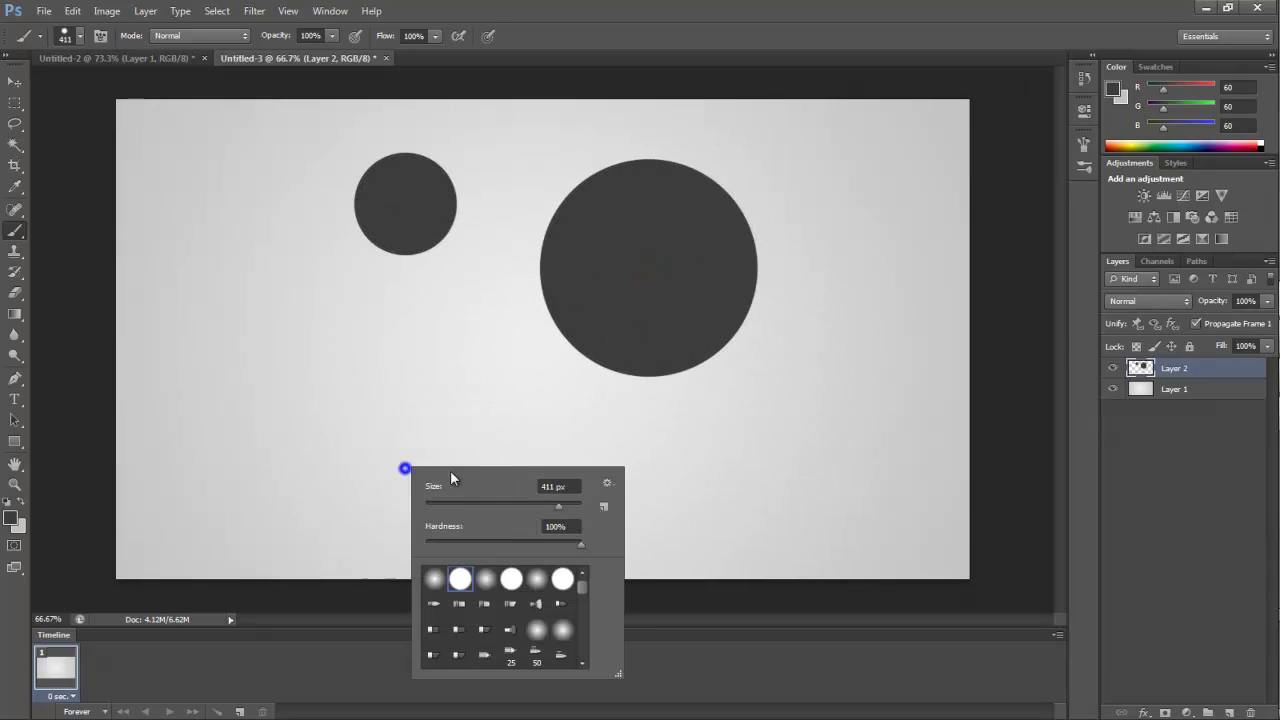
pyautogui.click(541, 503)
pyautogui.moveTo(519, 502); pyautogui.dragTo(512, 503)
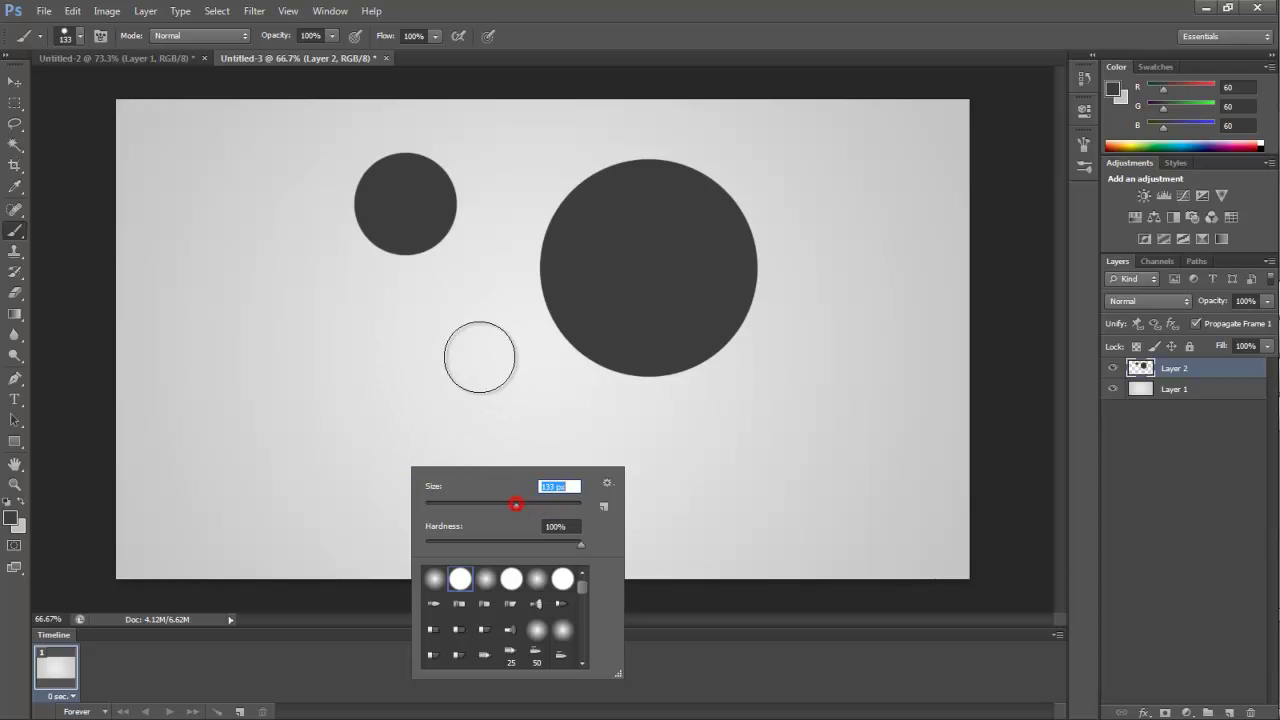
pyautogui.click(427, 363)
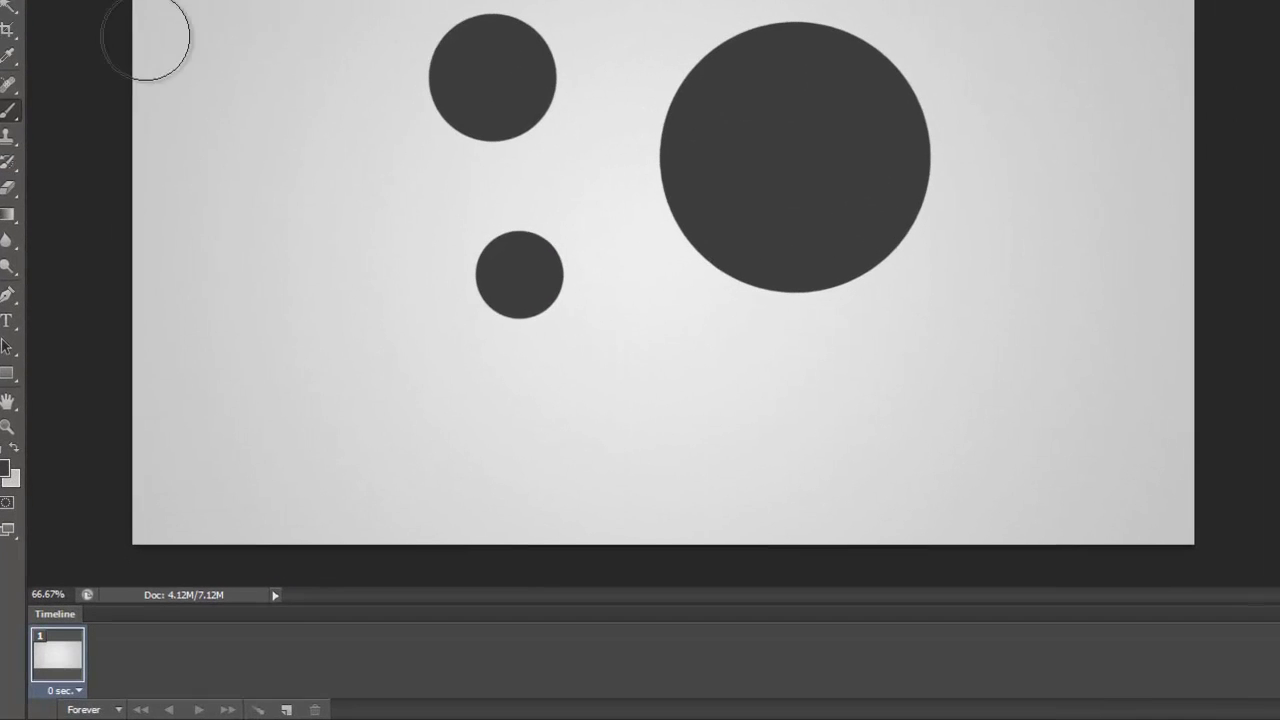
# - Erase the centre of the upper-left dot with a hard 119 px eraser to turn it into a ring
pyautogui.click(8, 187)
pyautogui.rightClick(298, 248)
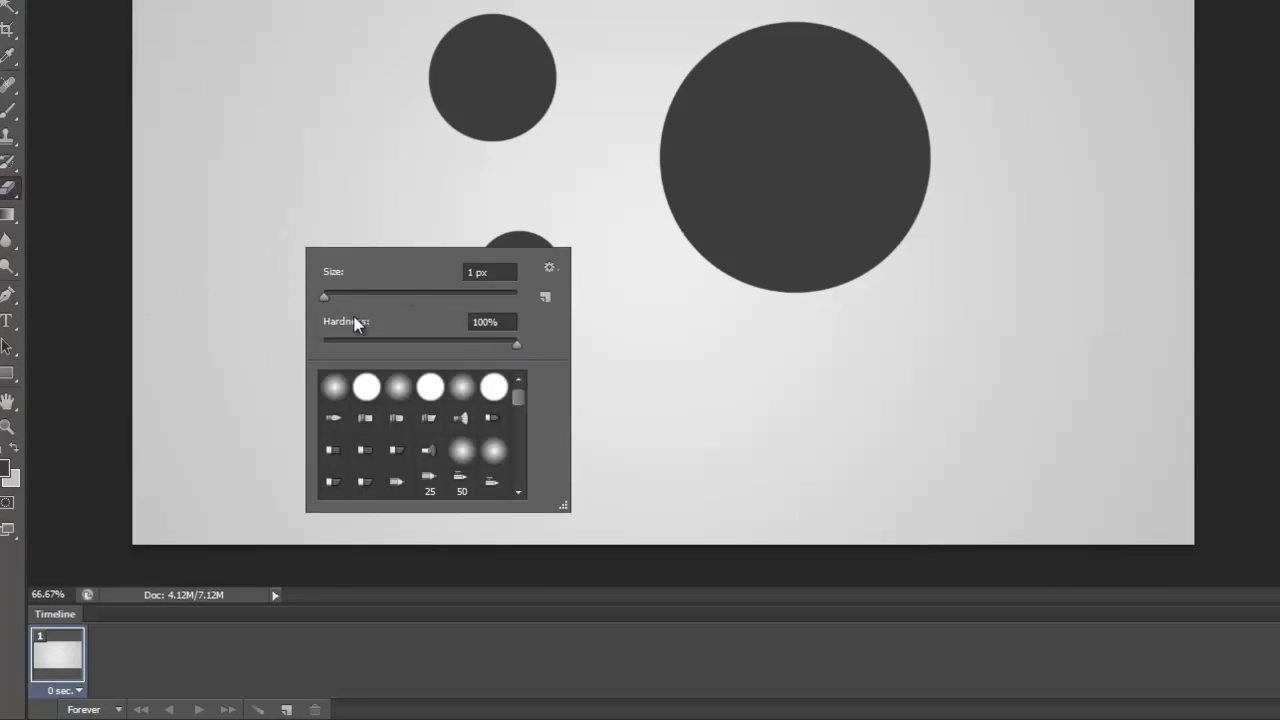
pyautogui.moveTo(323, 296); pyautogui.dragTo(430, 297)
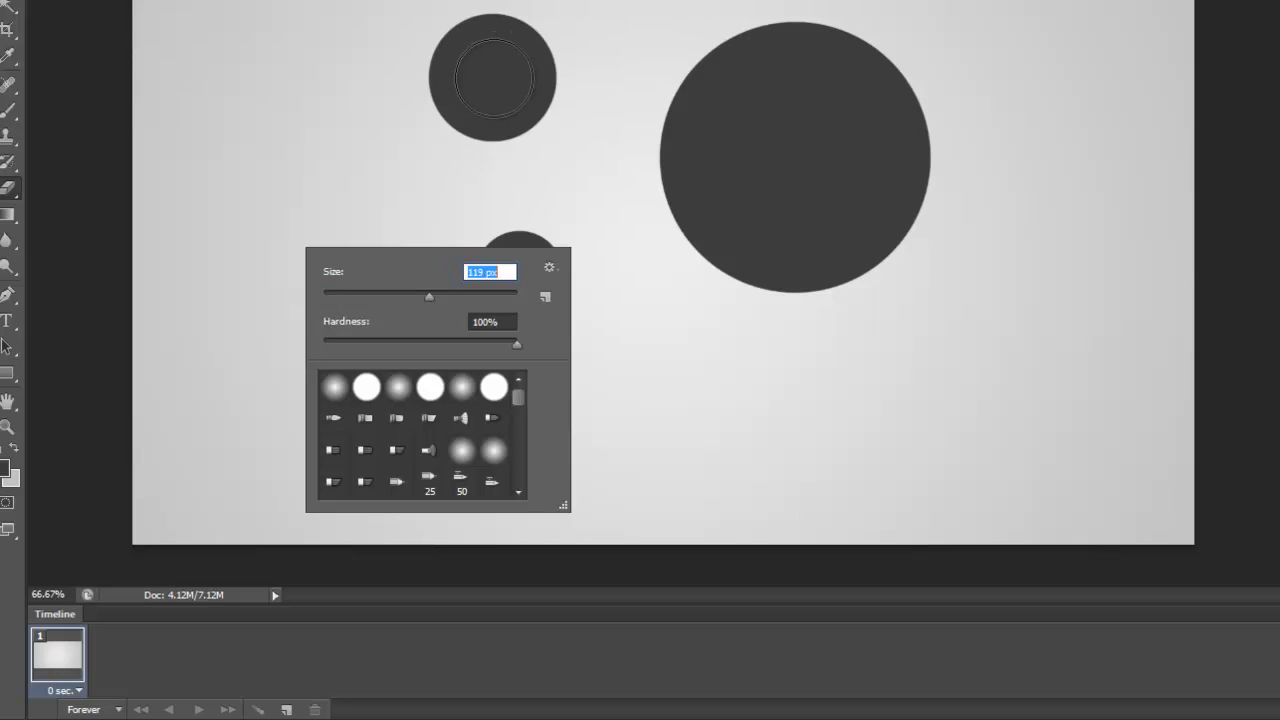
pyautogui.click(492, 78)
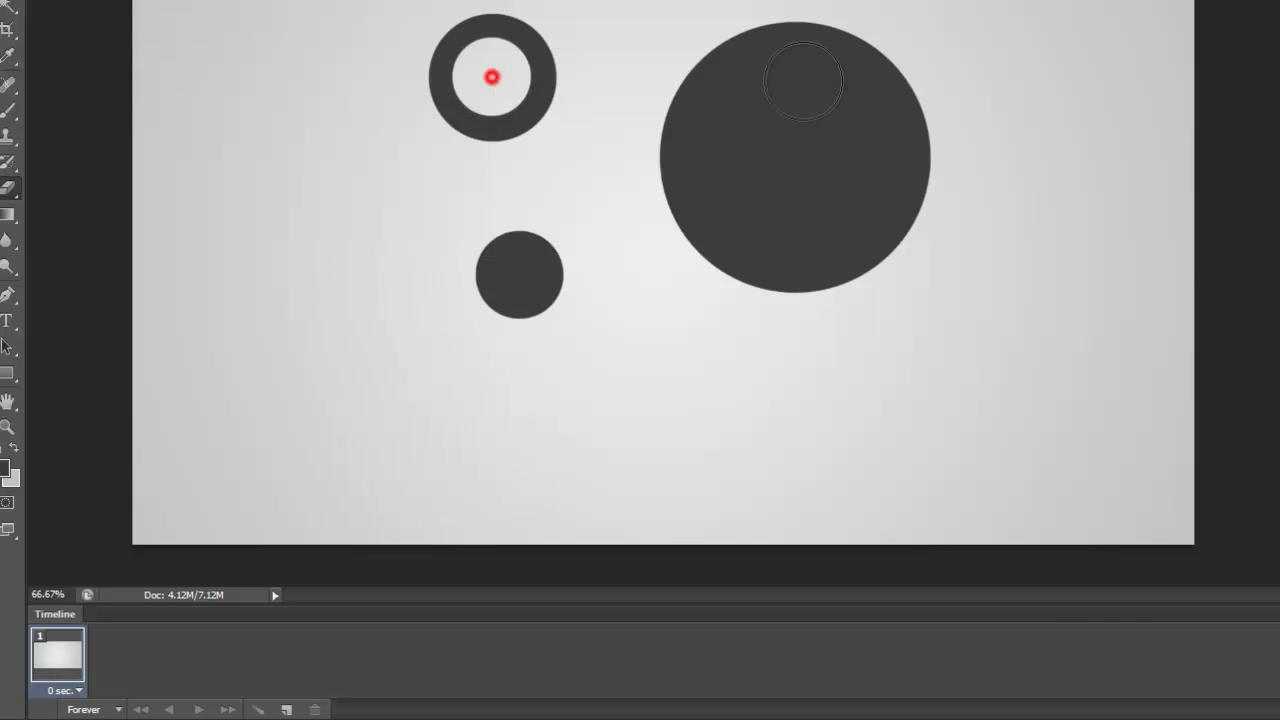
# - Erase a 160 px hole in the upper part of the large dot and a 114 px hole near its left edge
pyautogui.rightClick(1040, 325)
pyautogui.moveTo(1173, 372); pyautogui.dragTo(1216, 372)
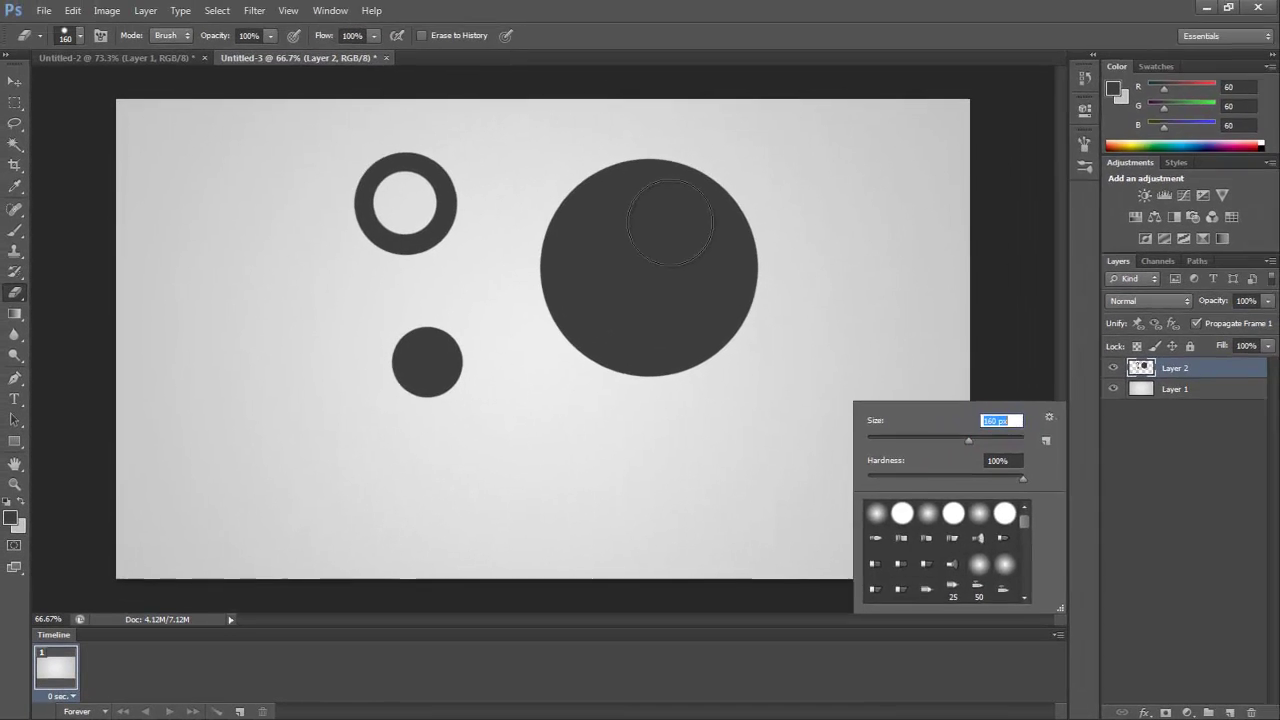
pyautogui.click(821, 101)
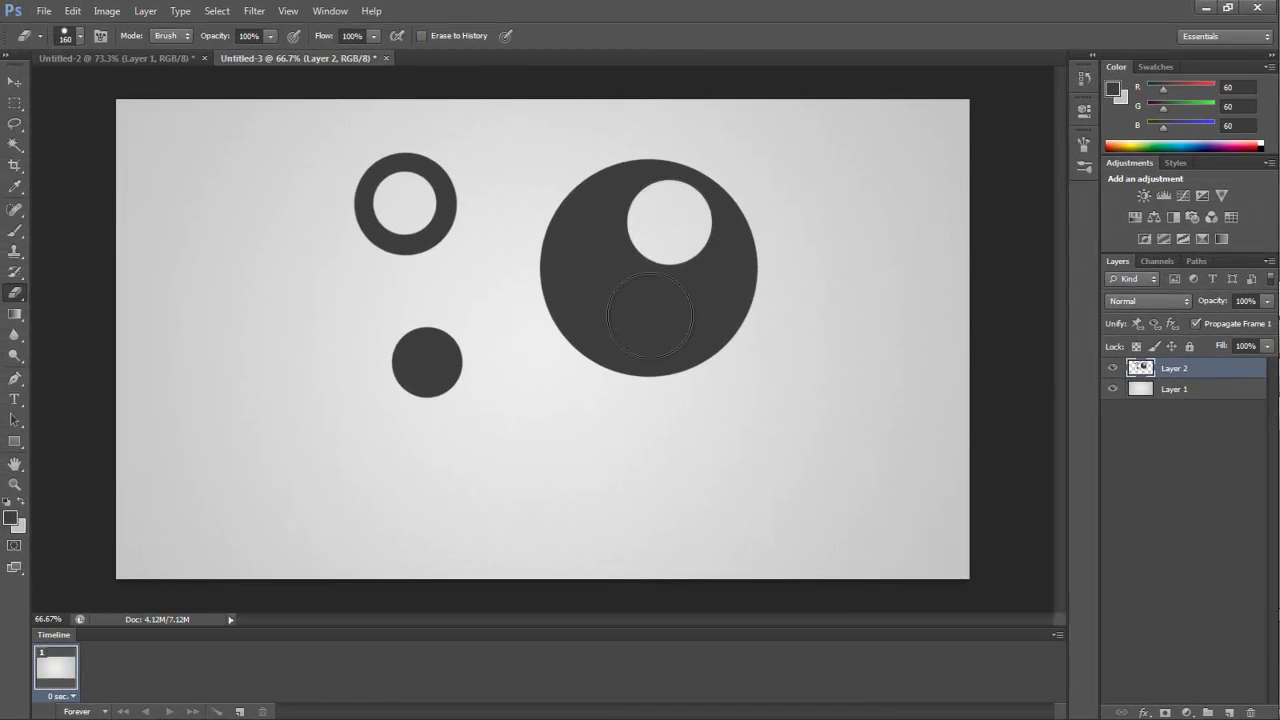
pyautogui.rightClick(650, 316)
pyautogui.click(754, 352)
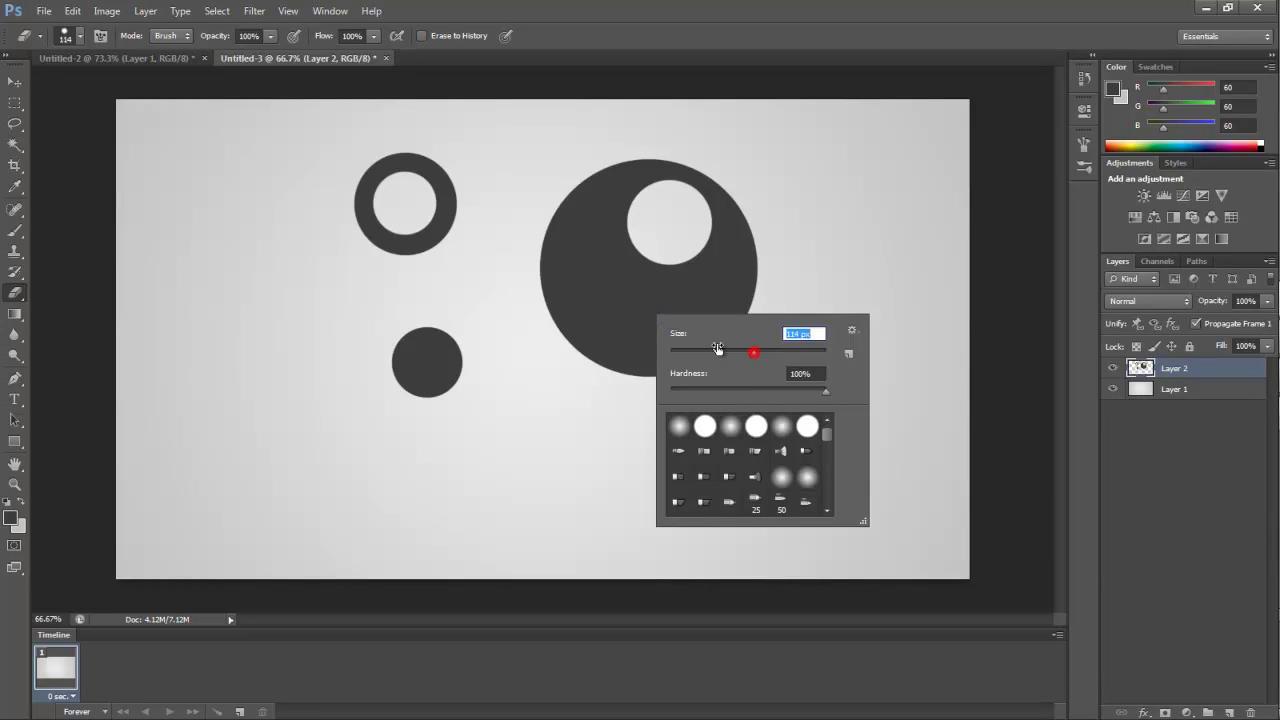
pyautogui.click(584, 277)
# - With a 56 px eraser, cut a hole in the lower part of the large dot and a notch in the small dot's lower-left edge
pyautogui.rightClick(665, 317)
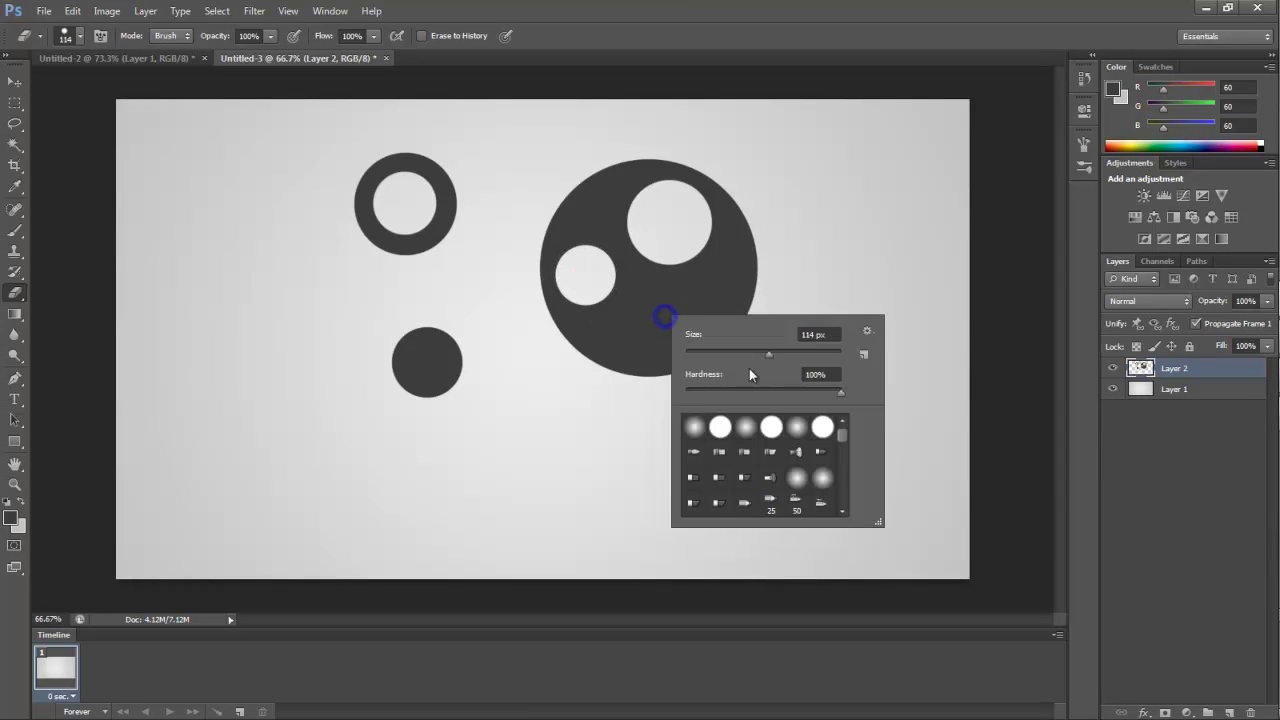
pyautogui.click(730, 353)
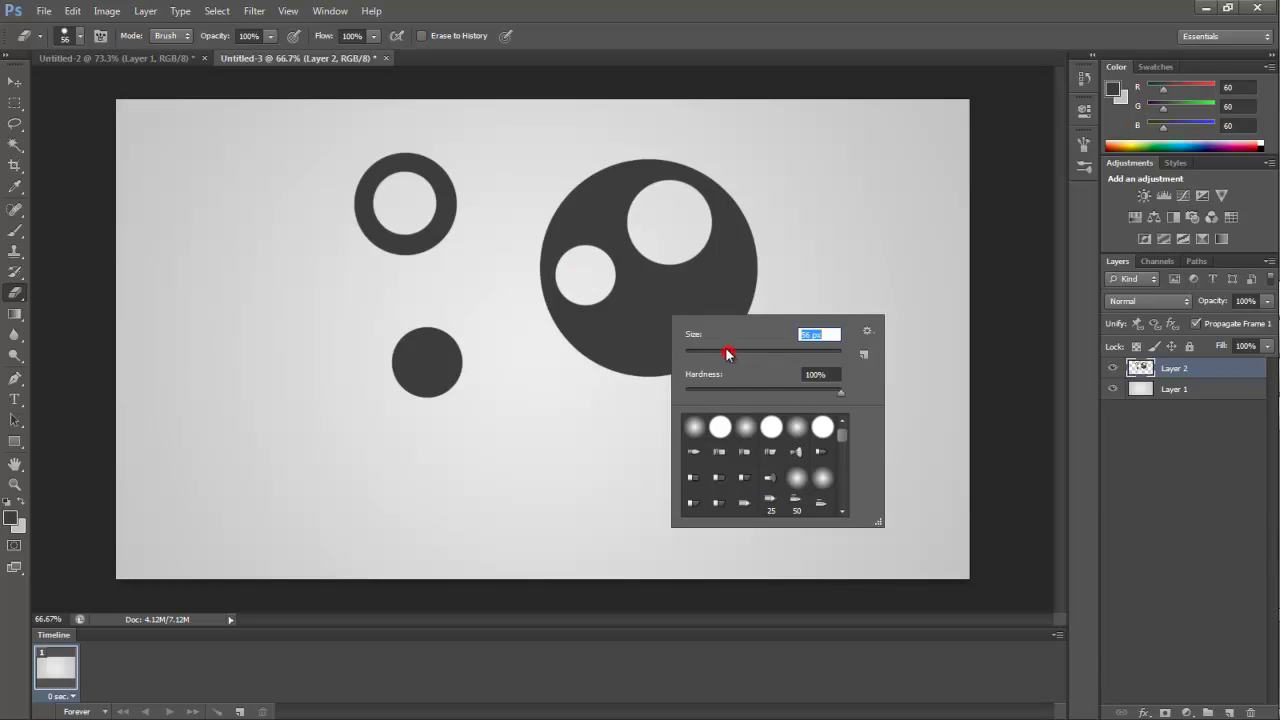
pyautogui.click(651, 320)
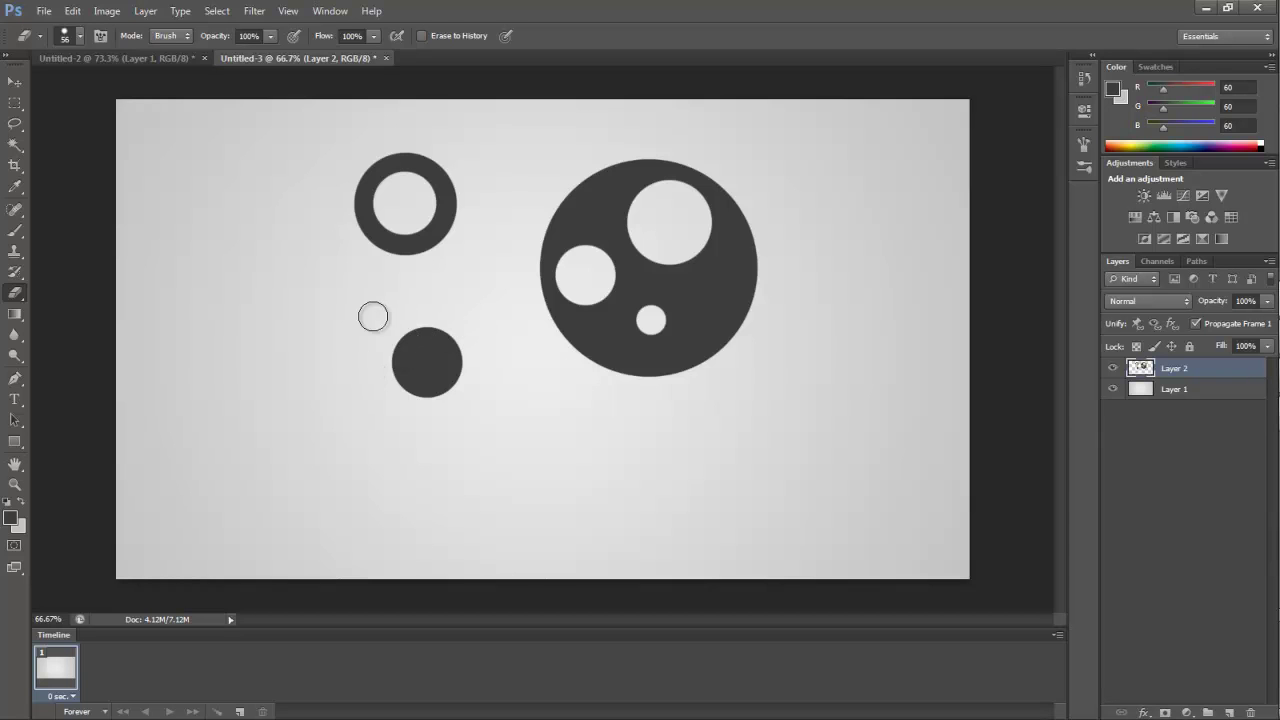
pyautogui.click(407, 386)
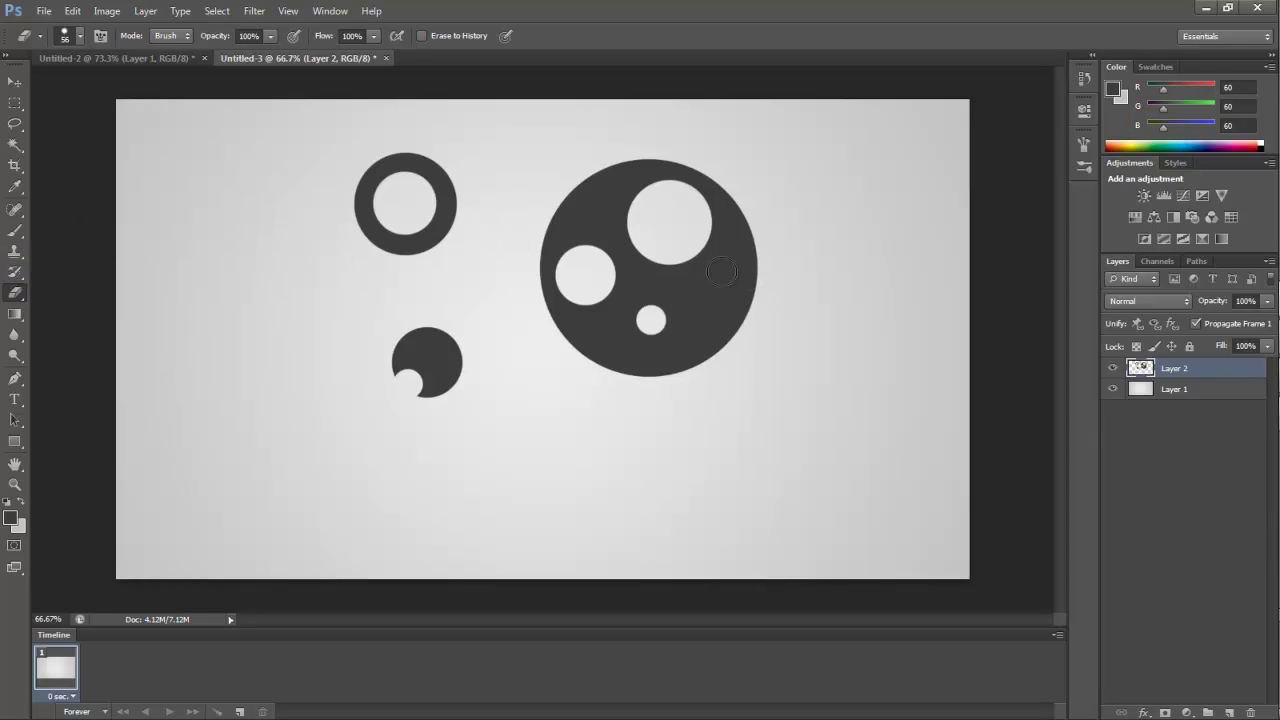
# - Switch to the Brush tool and open its size and hardness settings
pyautogui.click(19, 234)
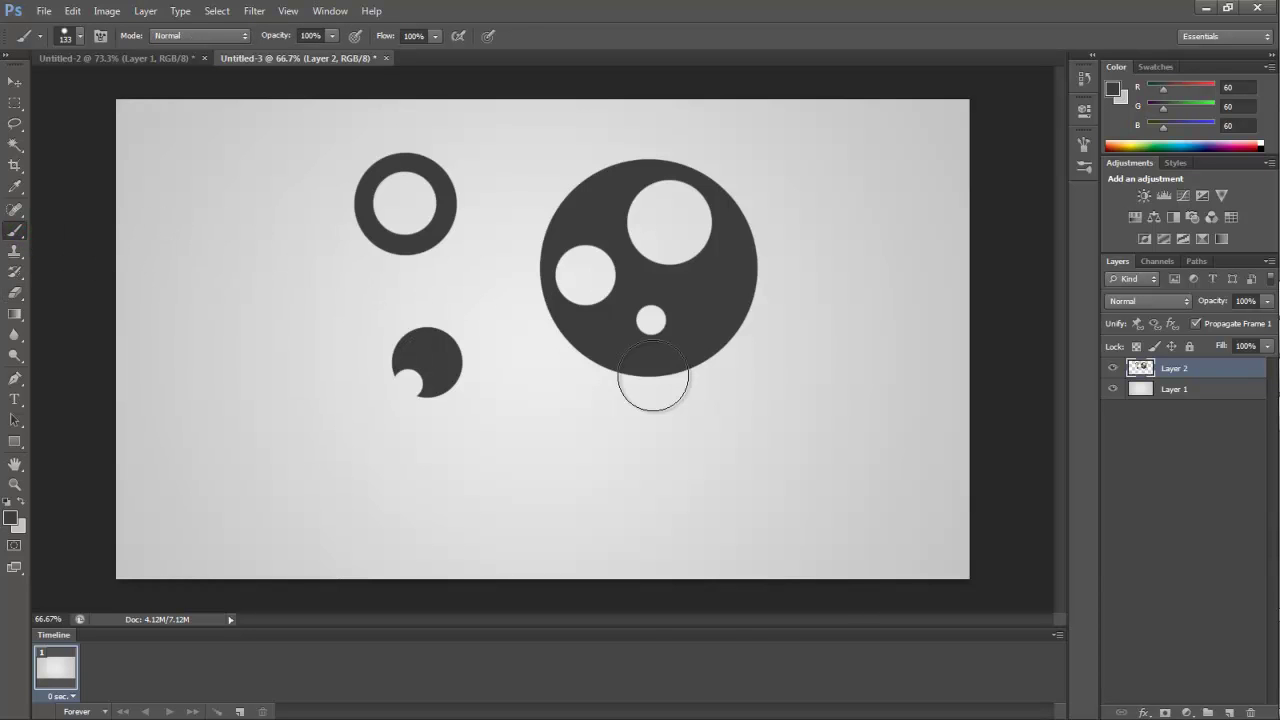
pyautogui.rightClick(633, 431)
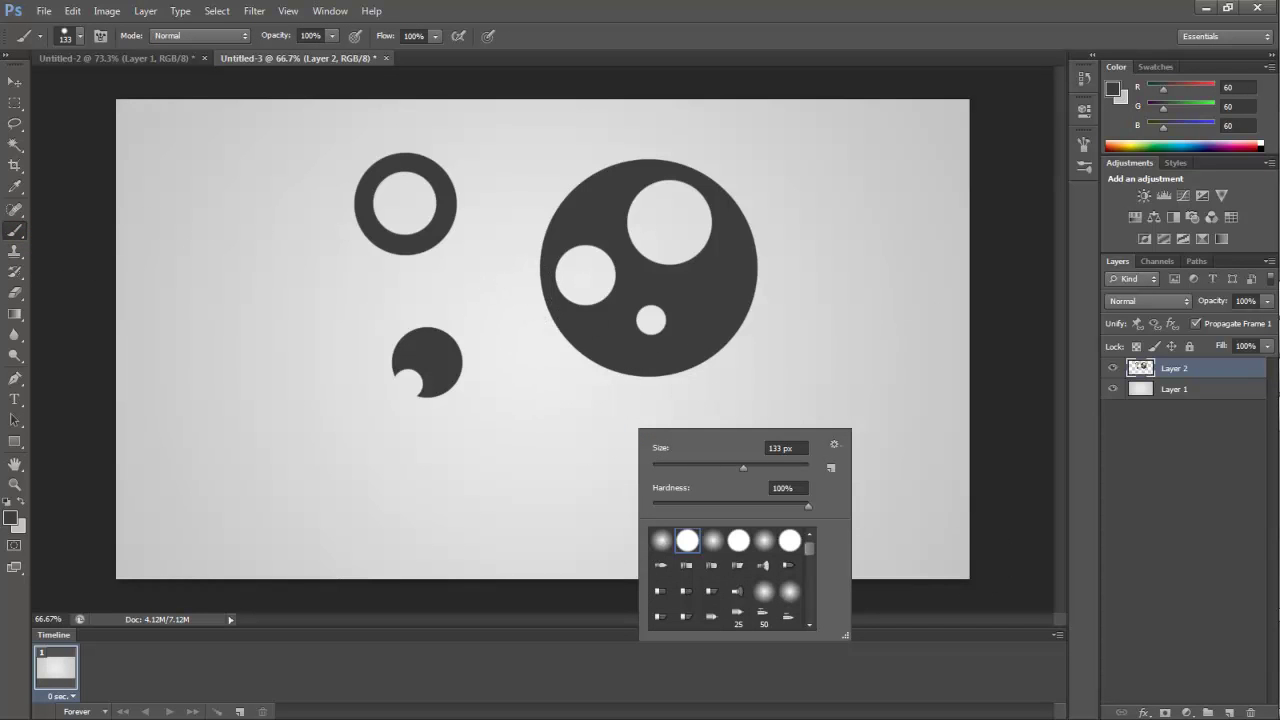
# - View the steam picture from the Handmade Walls folder as a reference, and return to the Photoshop canvas
pyautogui.moveTo(1270, 665)
pyautogui.click(1241, 615)
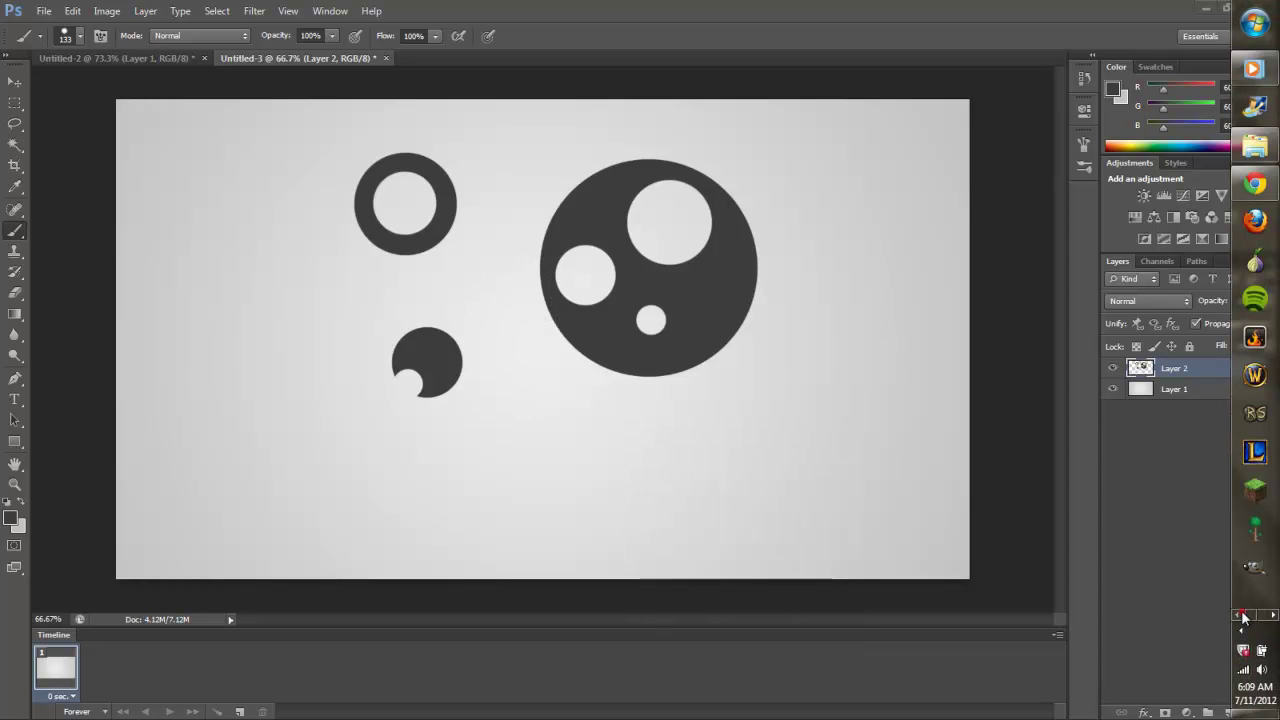
pyautogui.click(1267, 147)
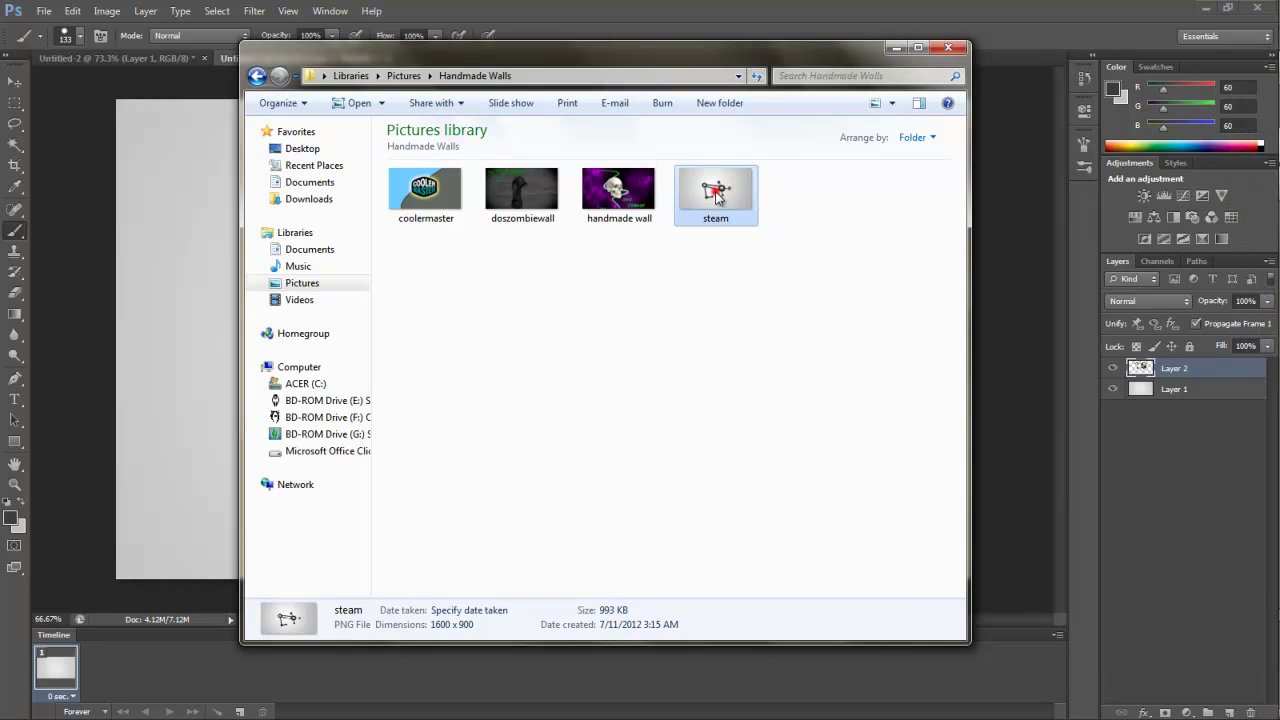
pyautogui.doubleClick(716, 196)
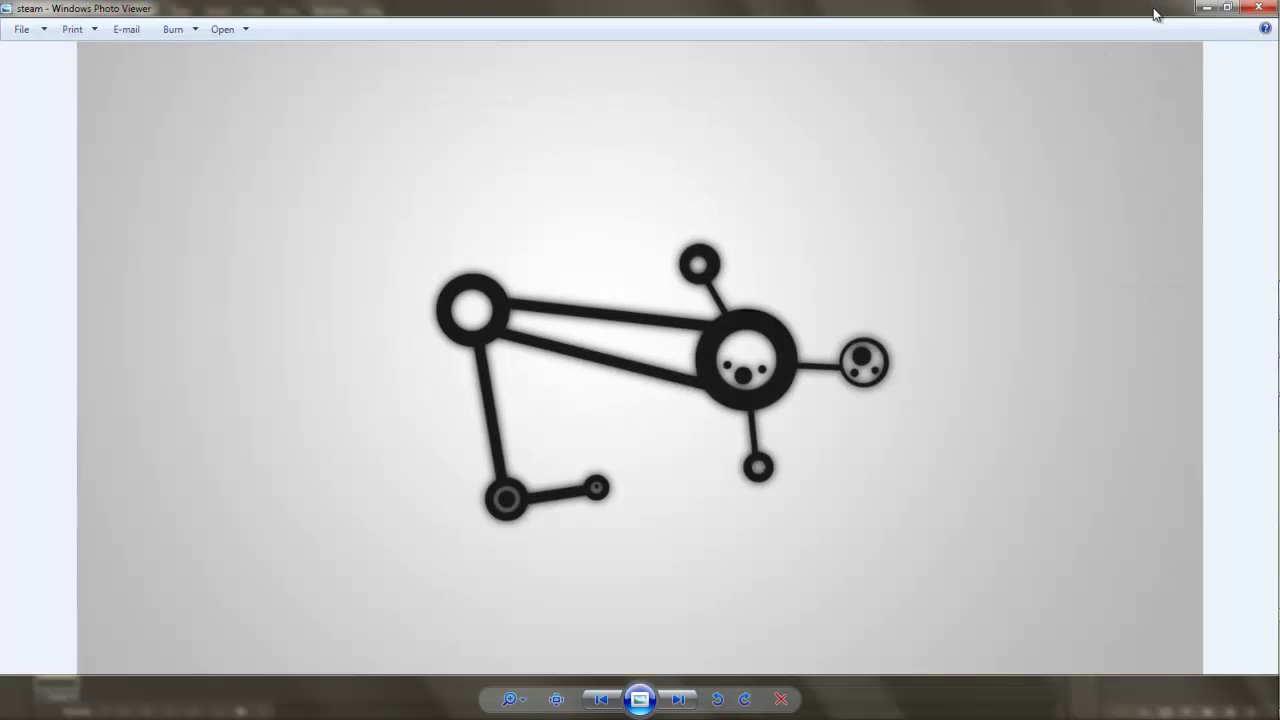
pyautogui.click(1207, 7)
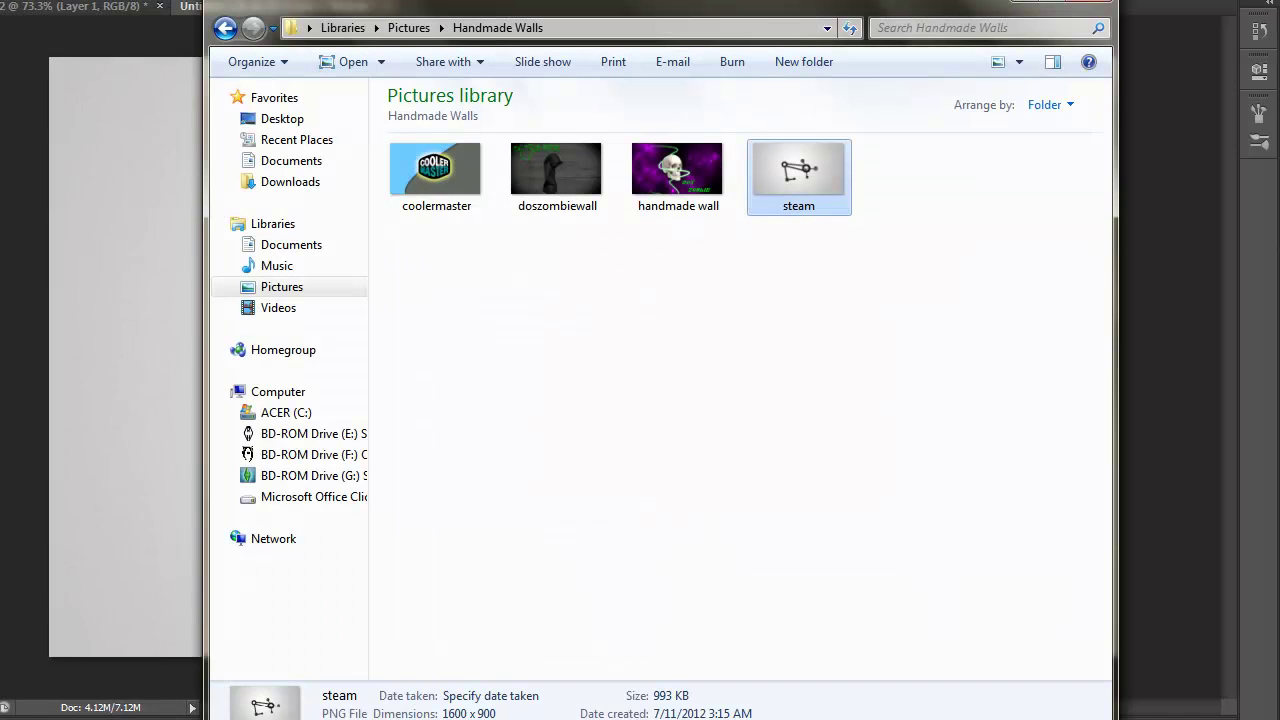
pyautogui.click(1030, 4)
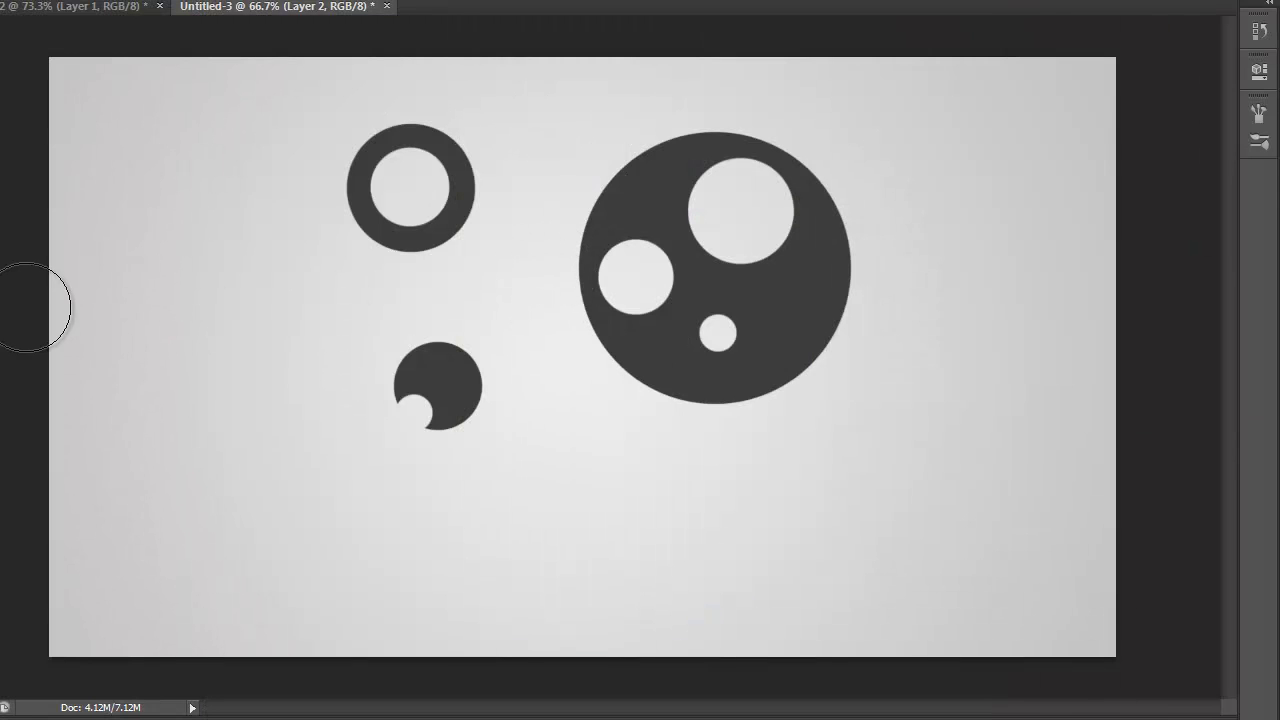
# - Set the brush size to 52 px for the connecting lines
pyautogui.rightClick(142, 265)
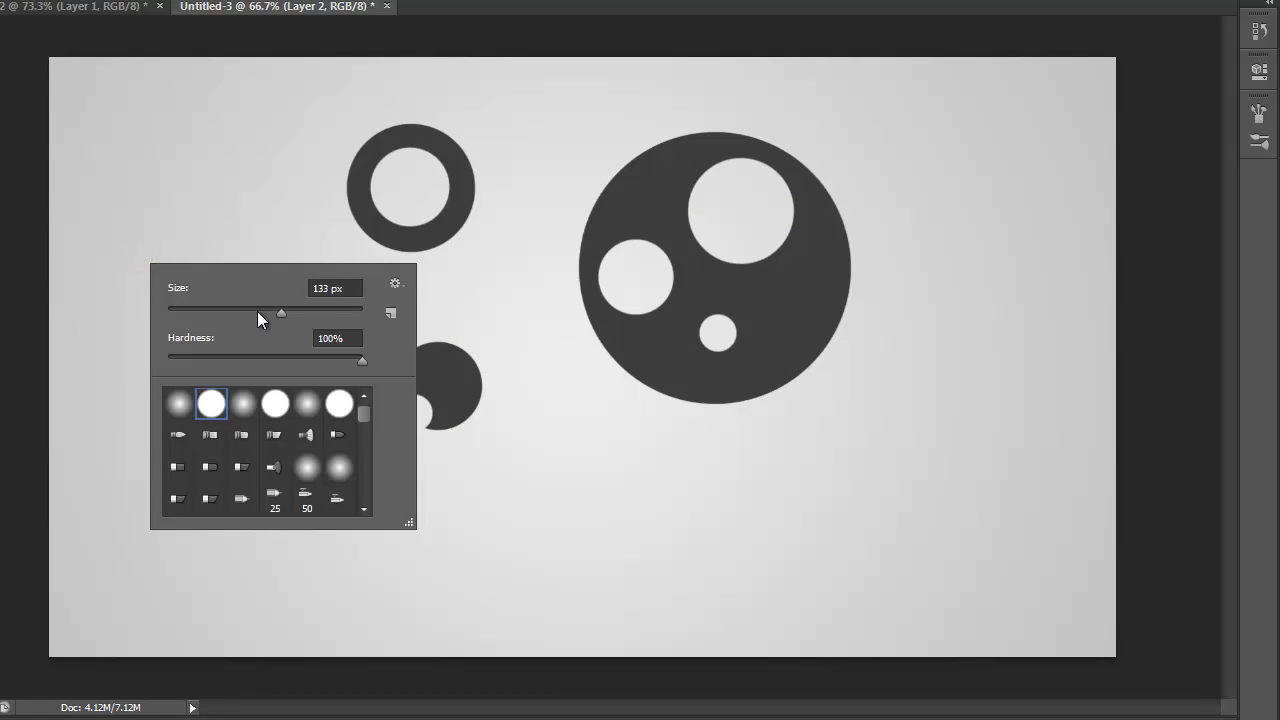
pyautogui.click(257, 311)
pyautogui.click(216, 310)
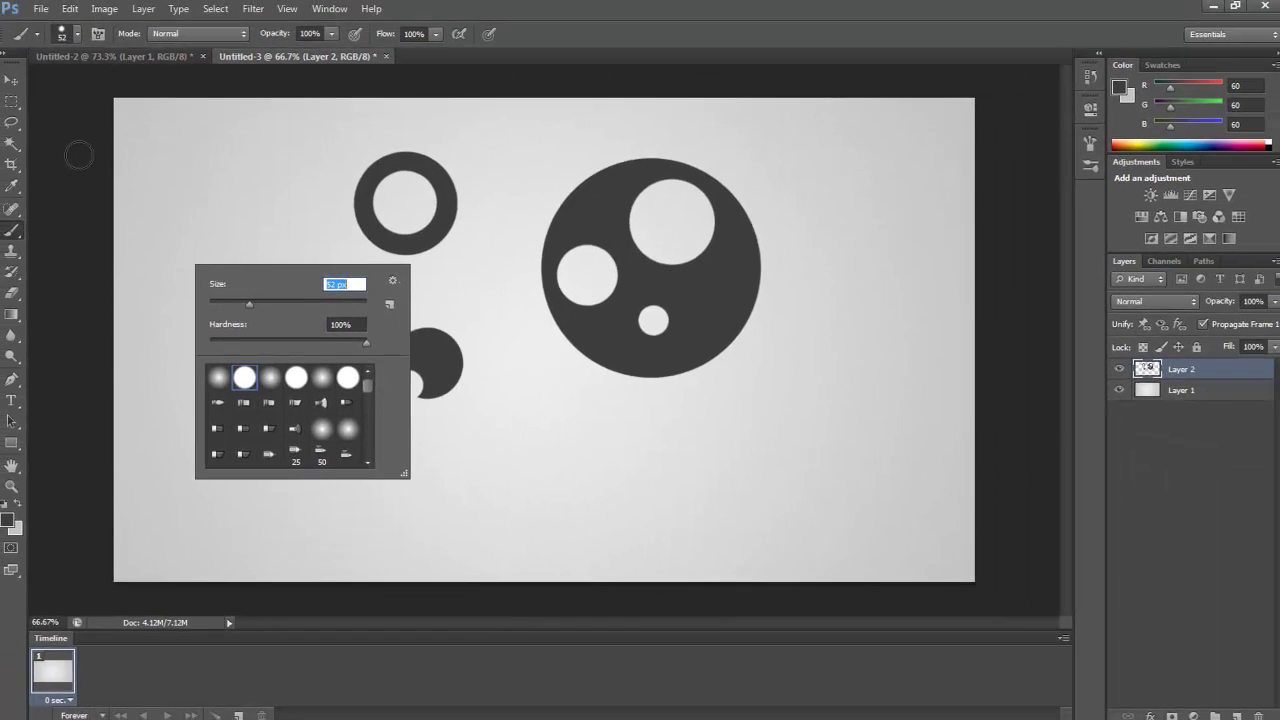
pyautogui.click(5, 128)
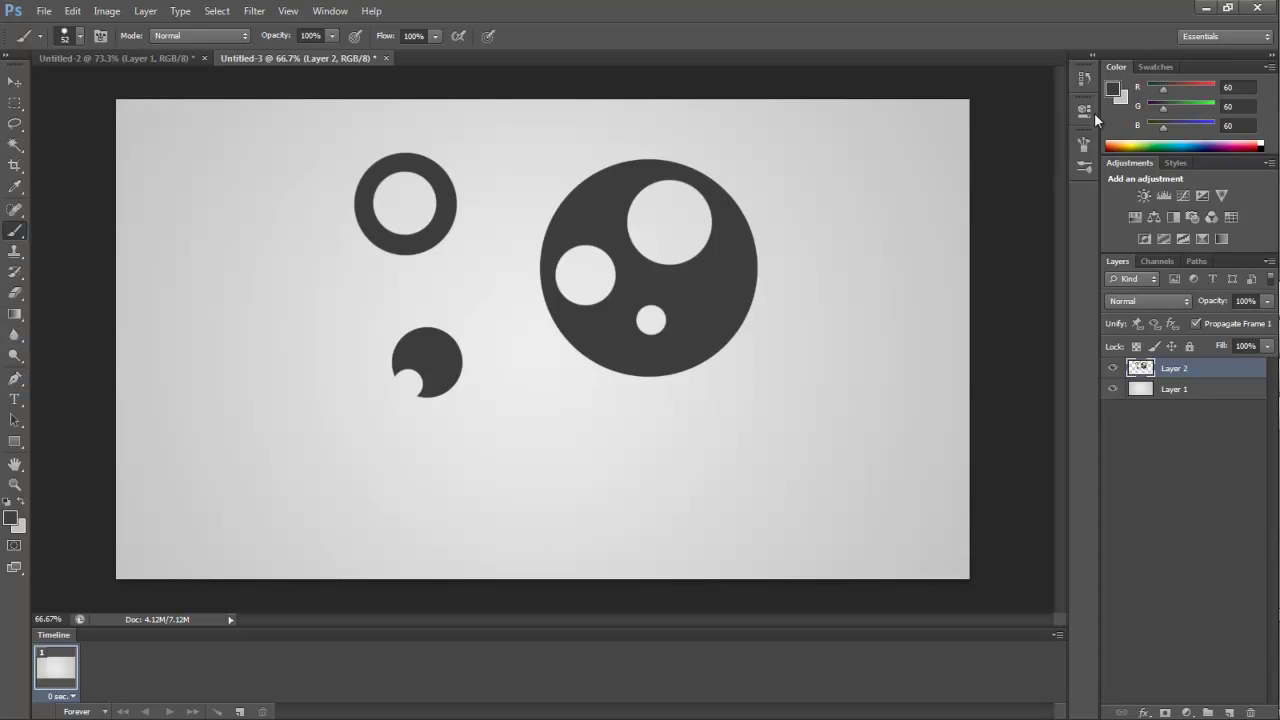
# - Enable Shape Dynamics for the brush and set its Spacing to 1%, keeping the Spacing option on
pyautogui.click(1084, 144)
pyautogui.click(791, 192)
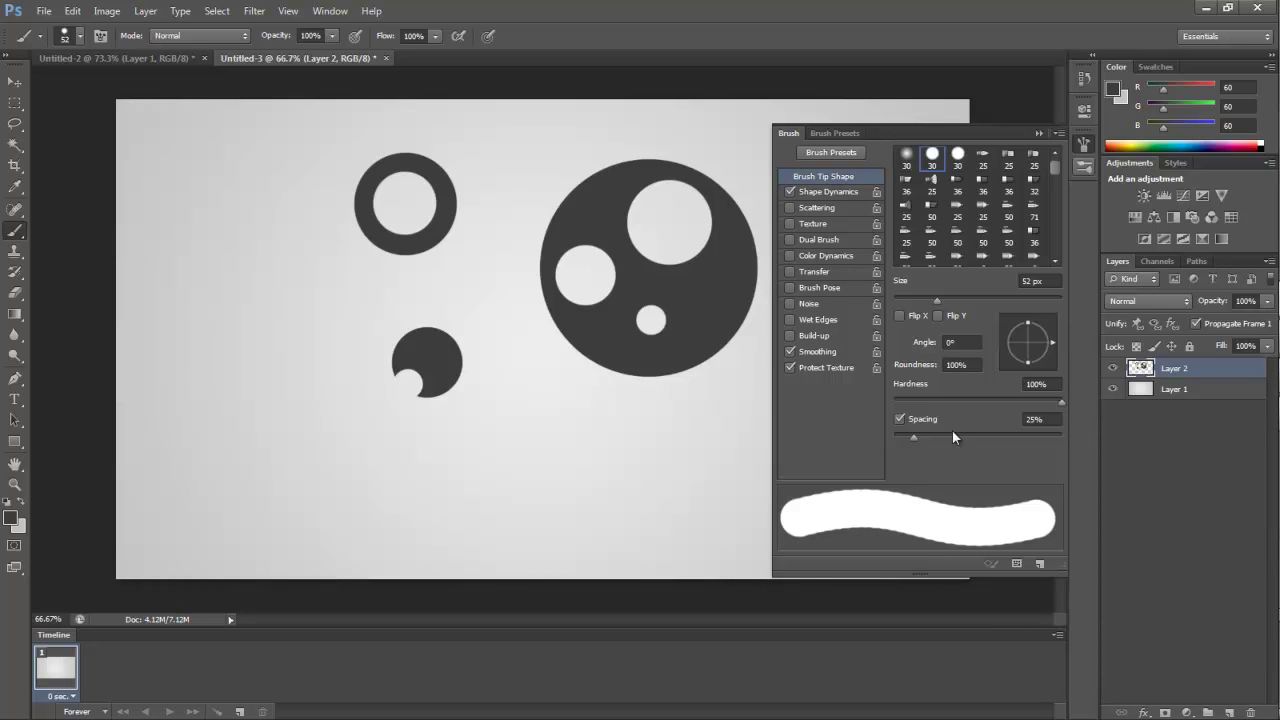
pyautogui.moveTo(914, 438); pyautogui.dragTo(878, 444)
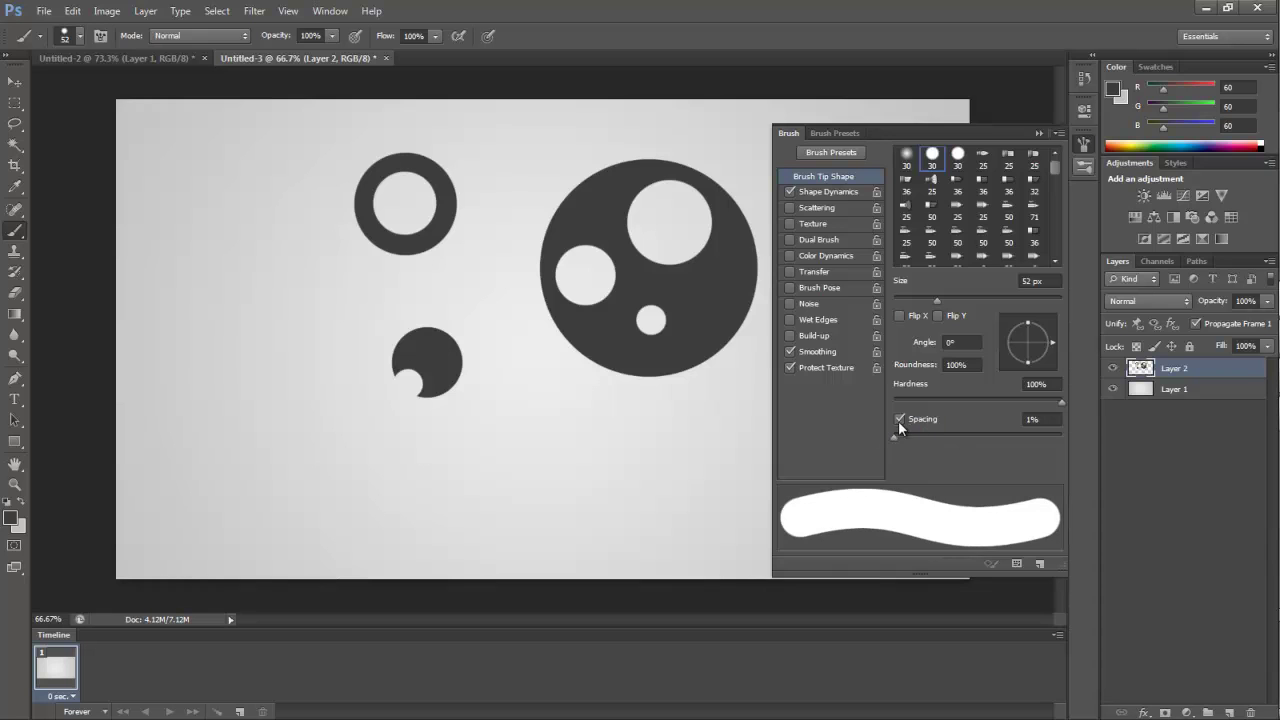
pyautogui.click(899, 418)
pyautogui.click(899, 418)
pyautogui.click(1039, 132)
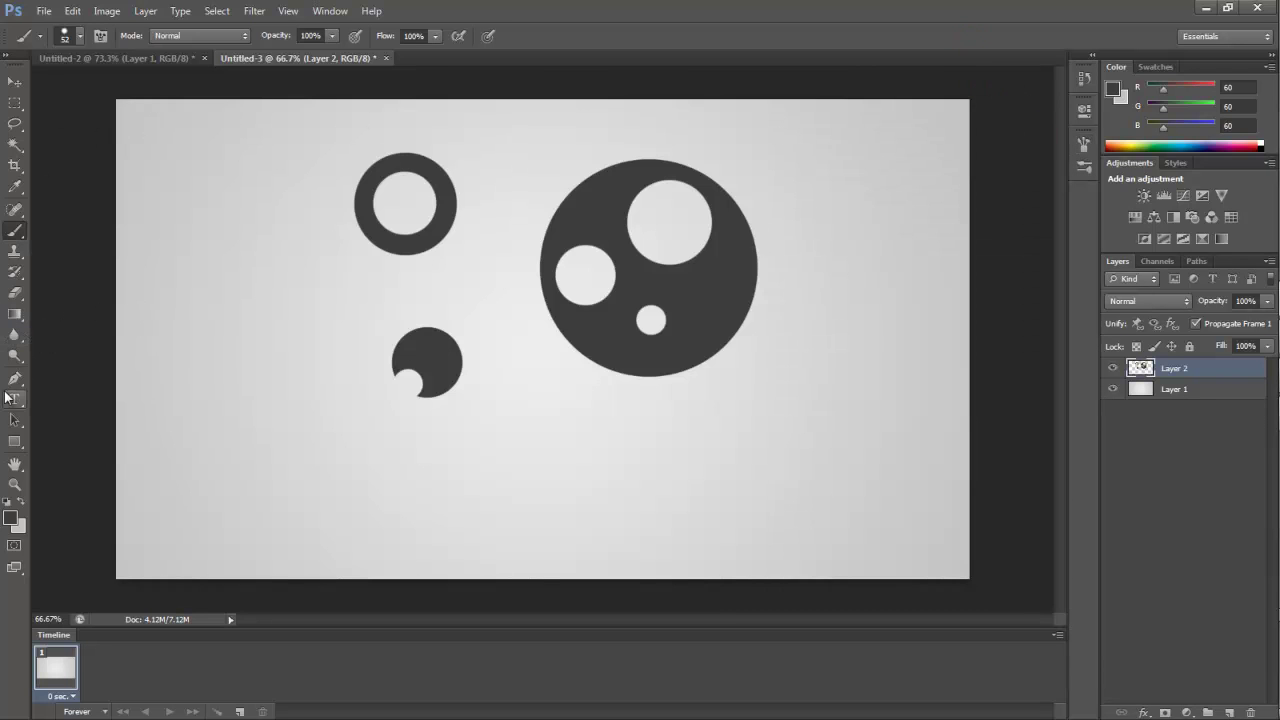
# - Draw a straight Pen path between the small ring and the large circle
pyautogui.click(13, 379)
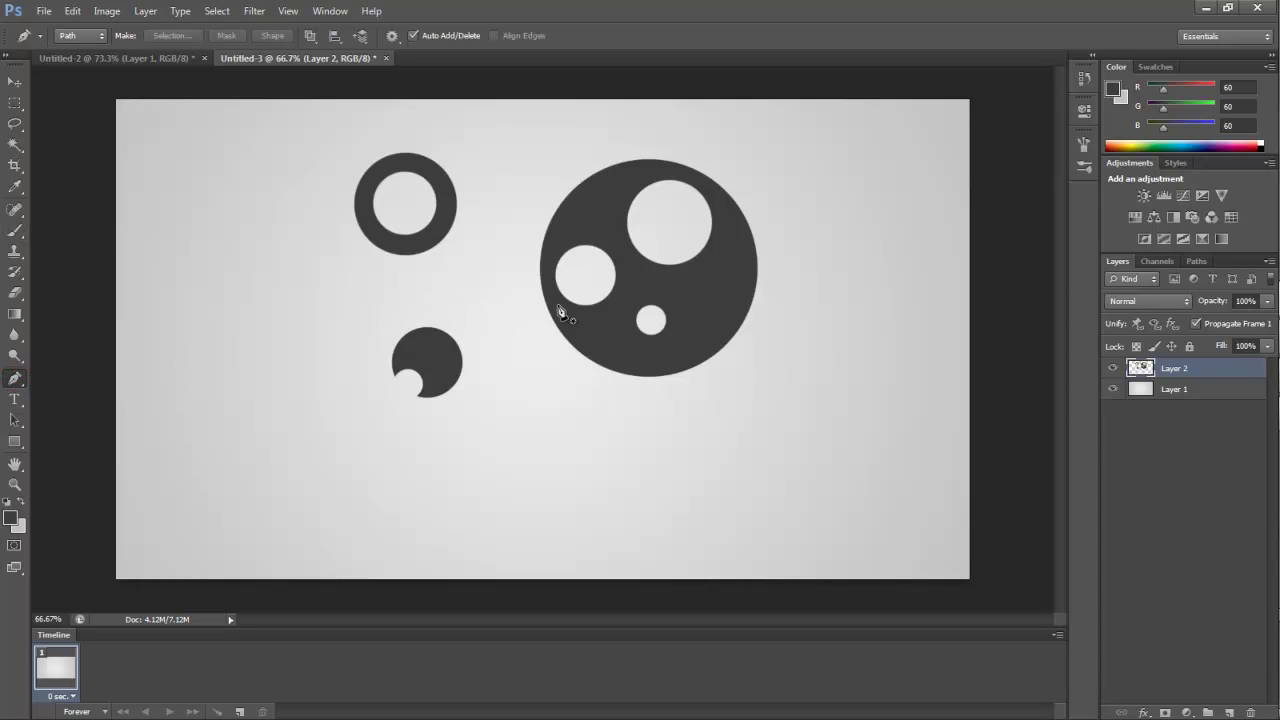
pyautogui.click(552, 239)
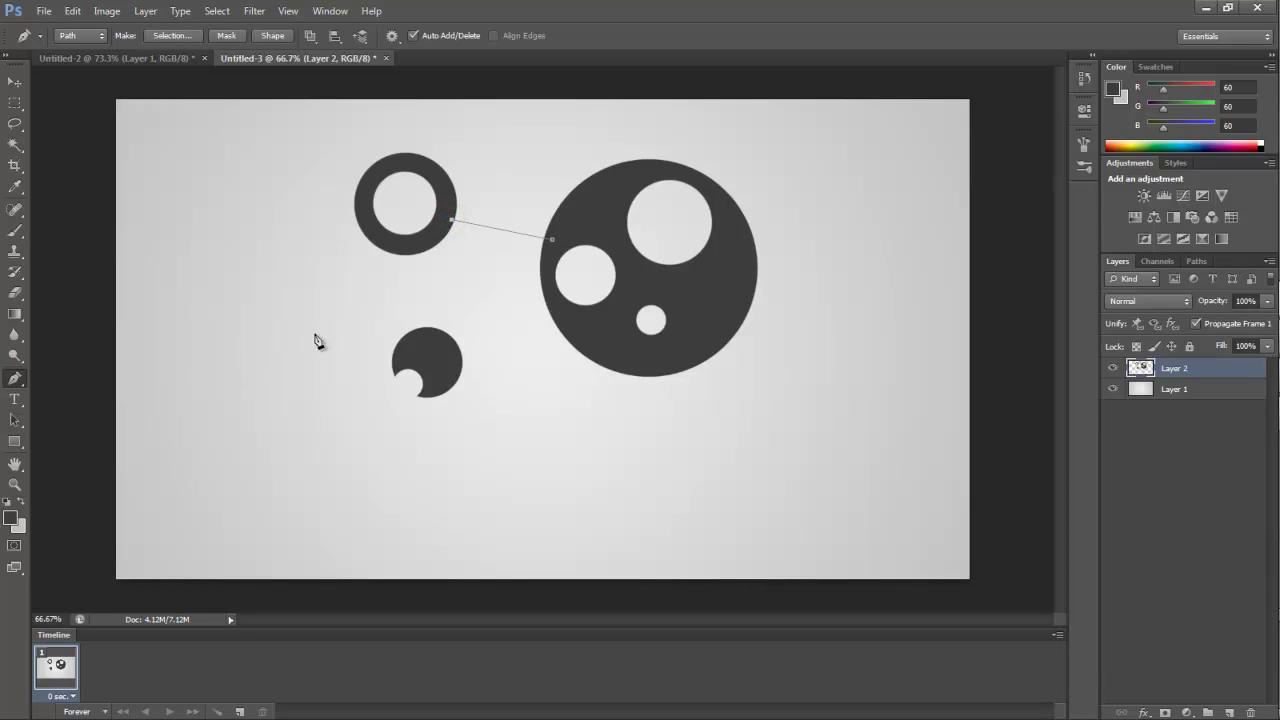
# - Try stroking the straight path with the Brush and Simulate Pressure on, and undo the stroke
pyautogui.rightClick(503, 231)
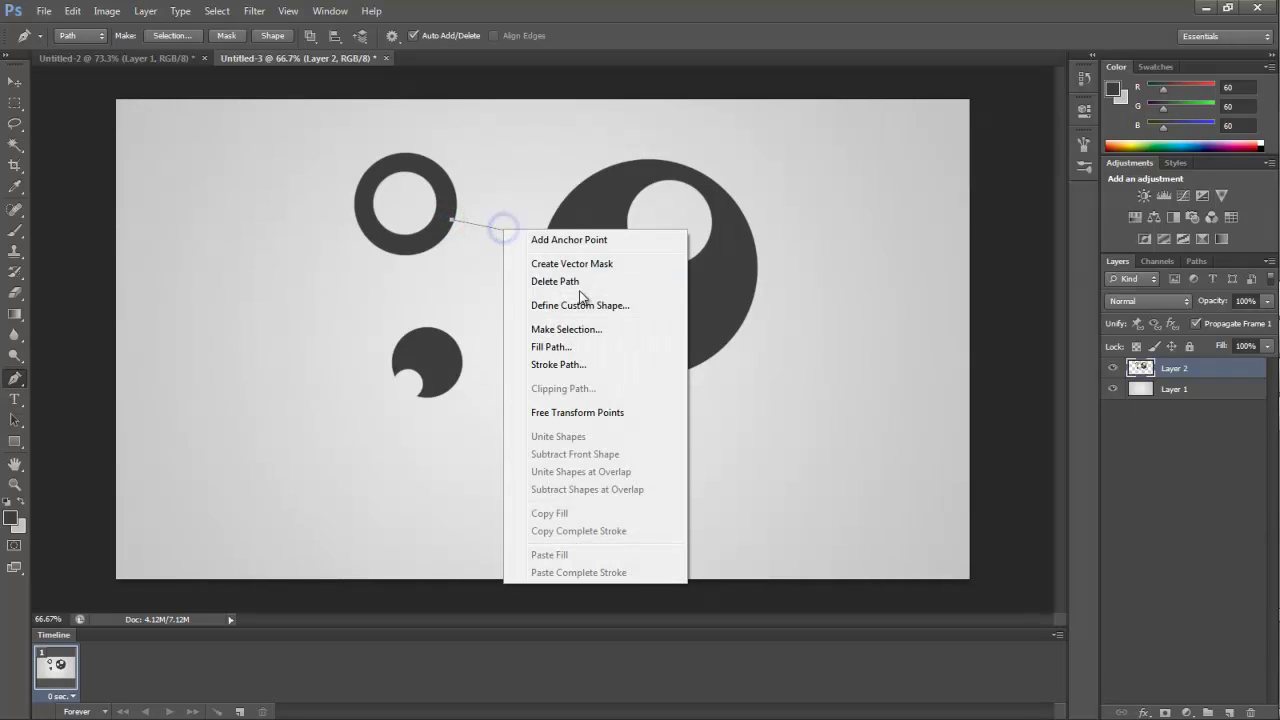
pyautogui.click(566, 364)
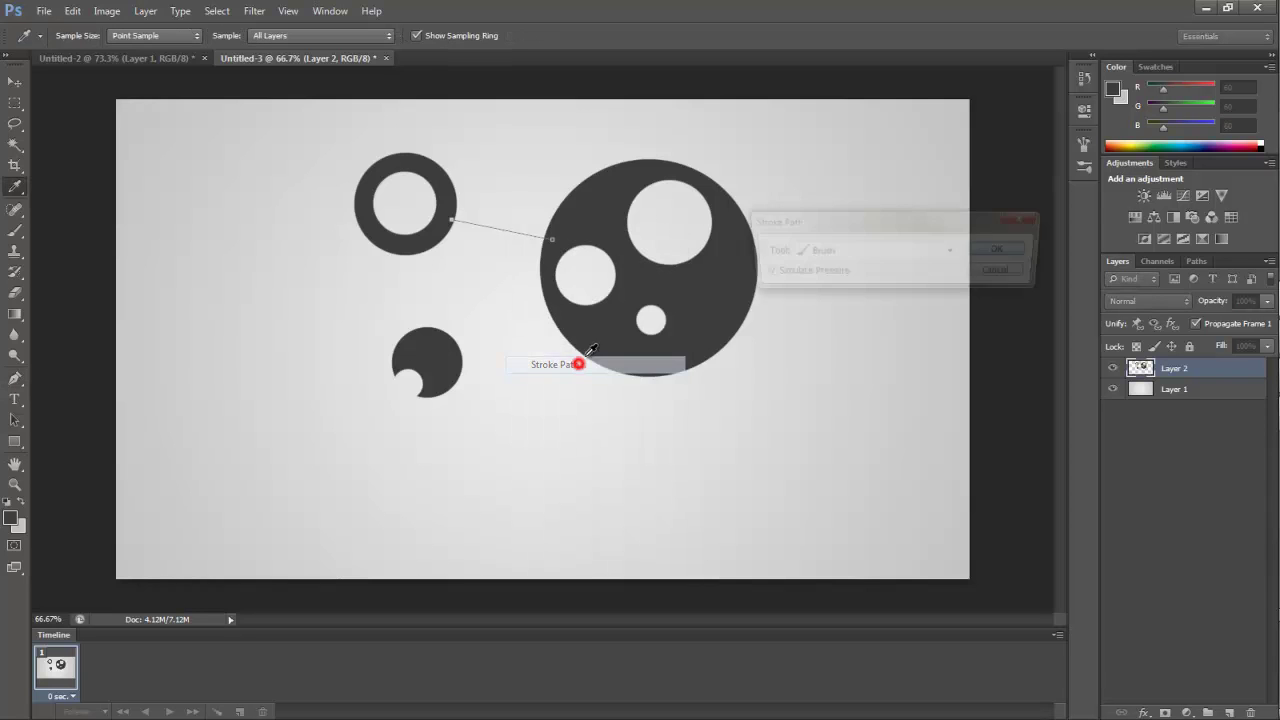
pyautogui.click(761, 273)
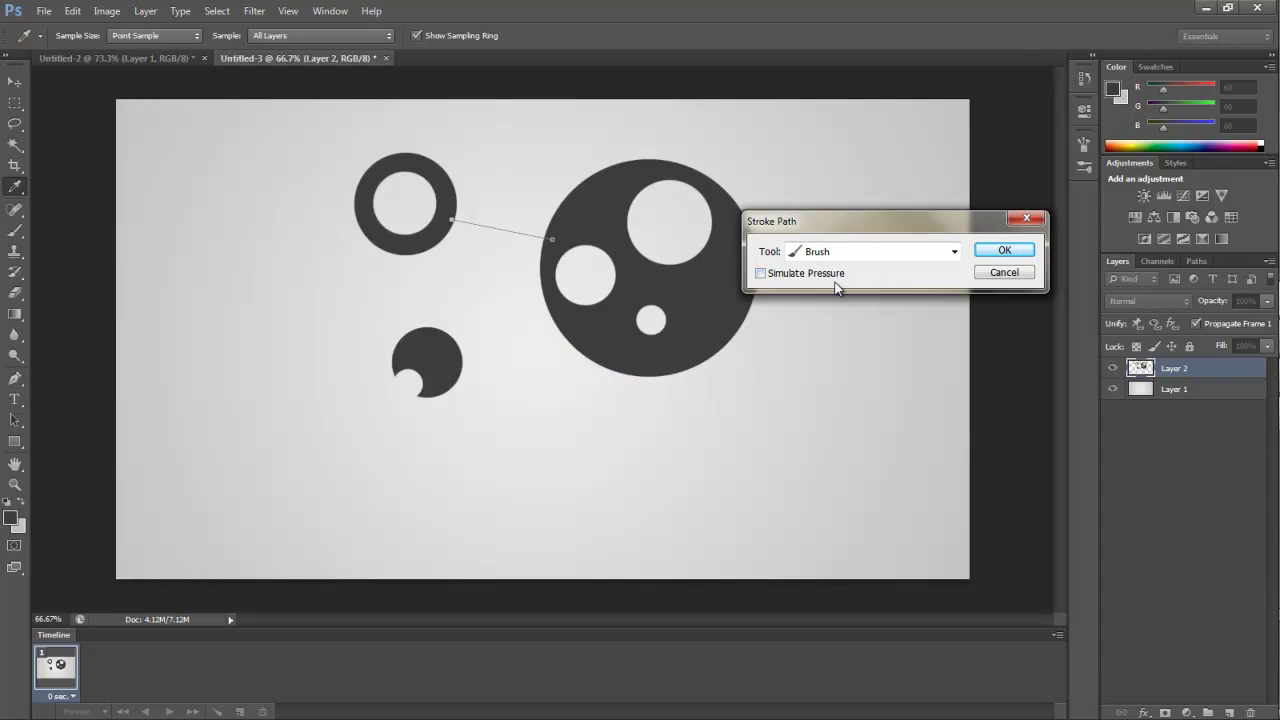
pyautogui.click(761, 273)
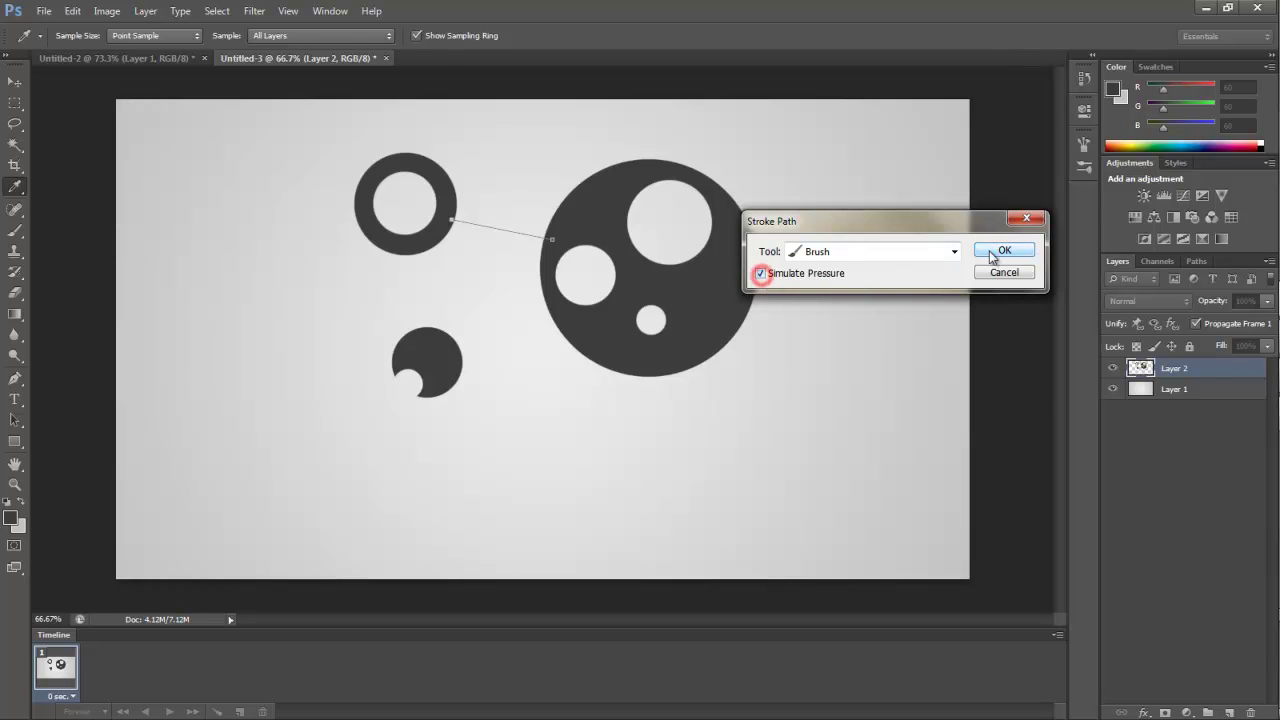
pyautogui.click(1004, 250)
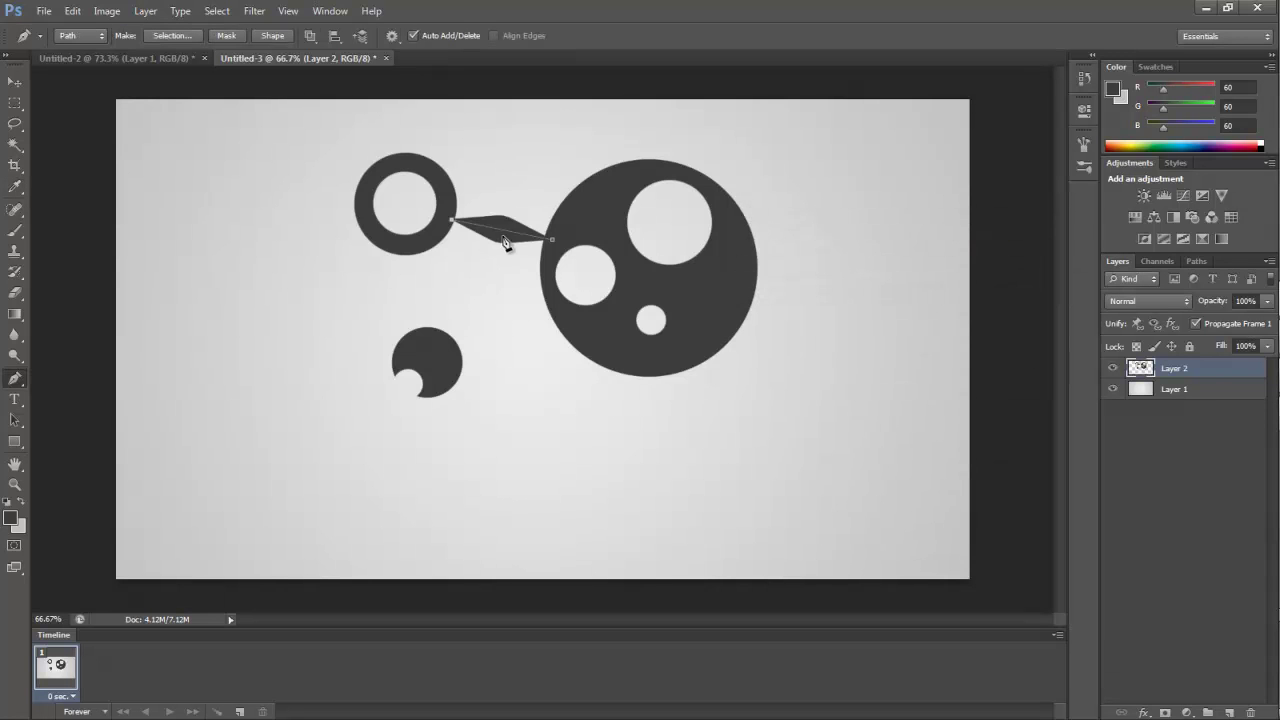
pyautogui.hotkey('ctrl', 'z')
# - Stroke the straight path with the Brush with Simulate Pressure off, and deselect the path
pyautogui.rightClick(508, 236)
pyautogui.click(571, 364)
pyautogui.click(760, 273)
pyautogui.click(1004, 250)
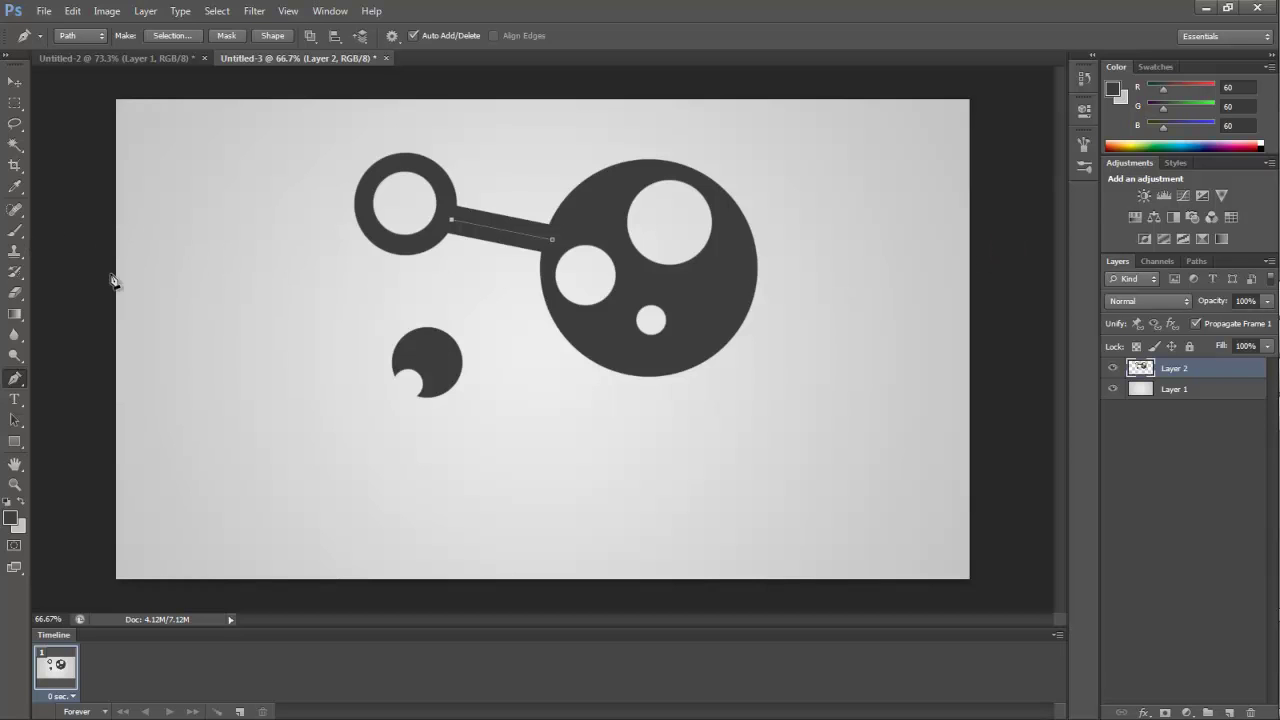
pyautogui.click(15, 420)
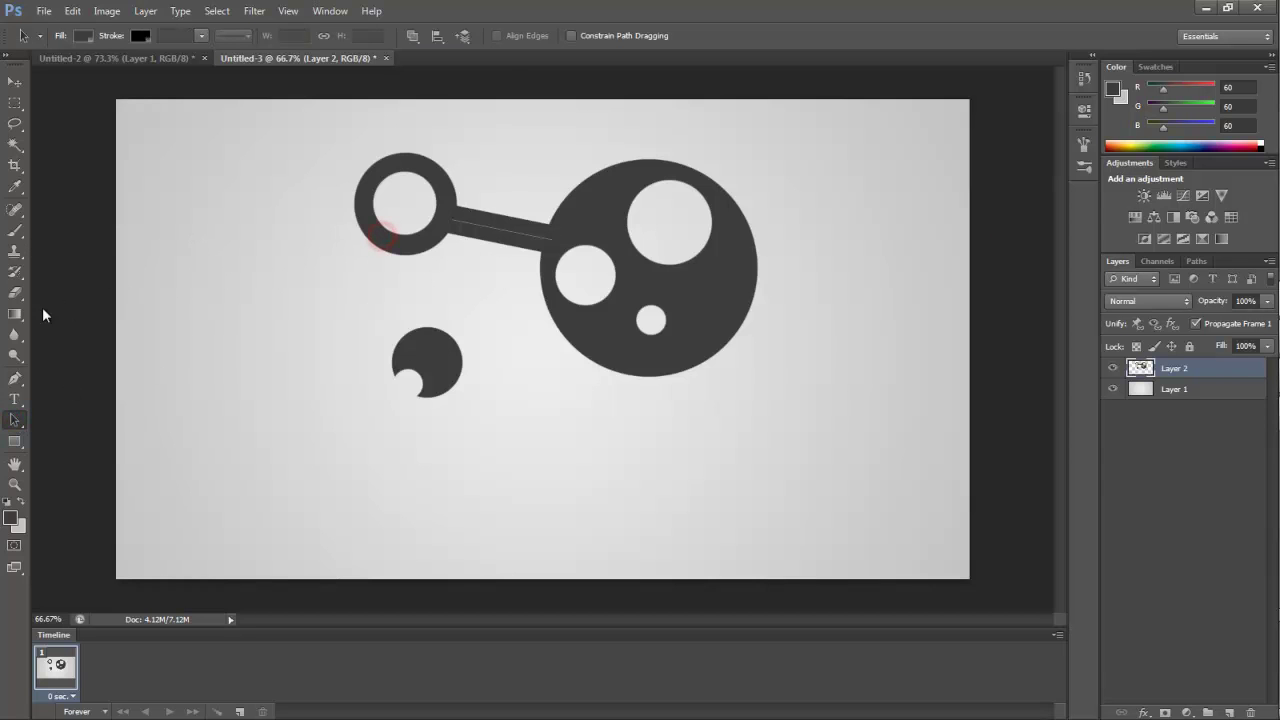
# - Draw a downward-bulging curved Pen path from the large circle's lower-left edge to the small notched circle
pyautogui.click(17, 378)
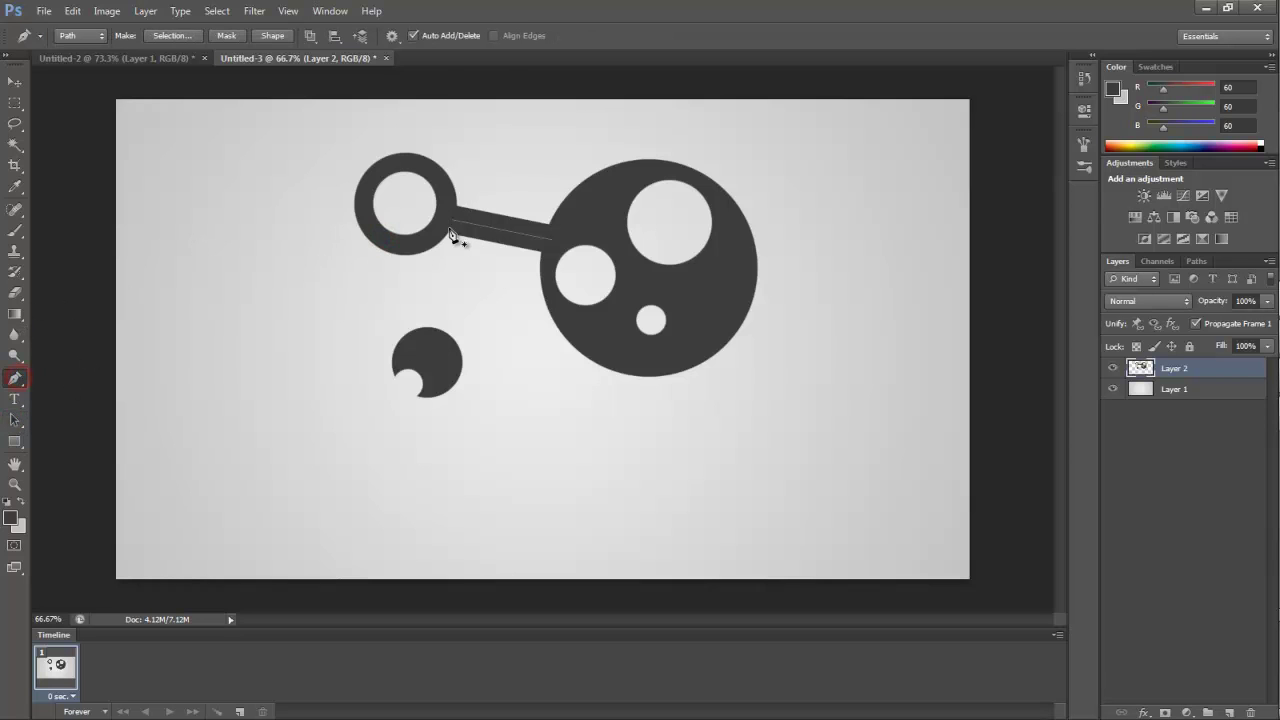
pyautogui.click(571, 336)
pyautogui.click(448, 364)
pyautogui.moveTo(451, 365); pyautogui.dragTo(366, 335)
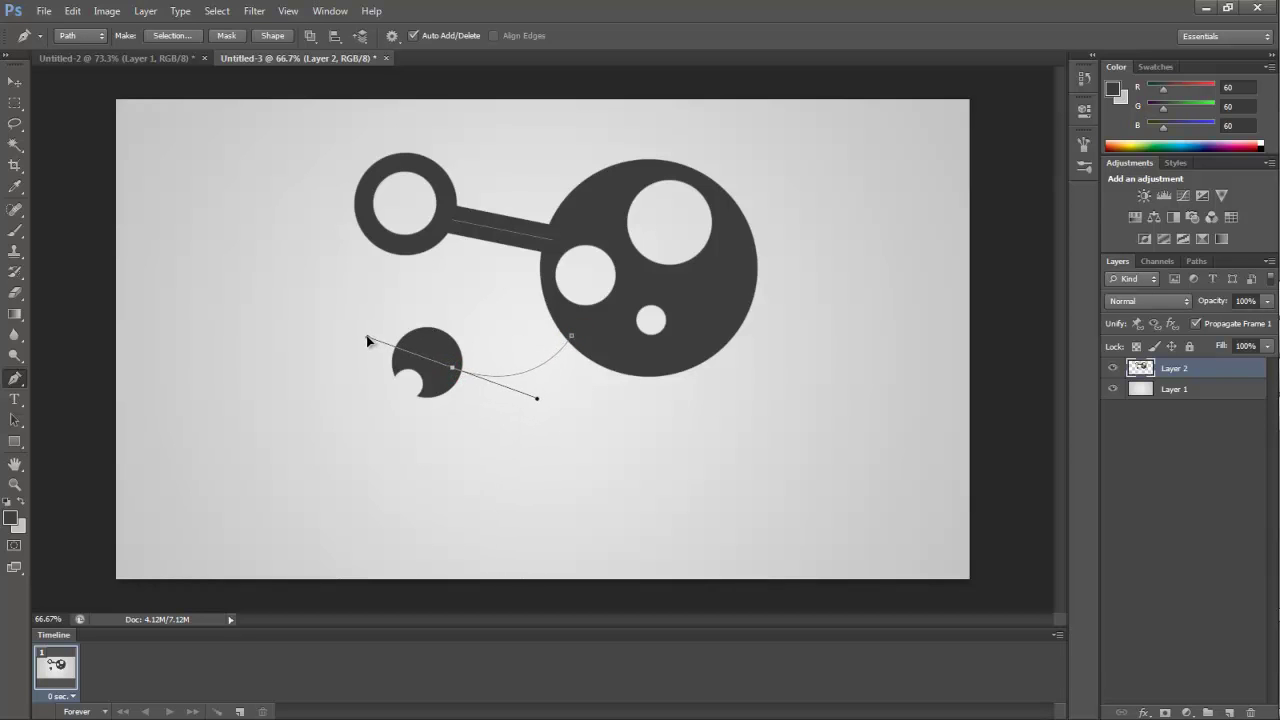
# - Stroke the curved subpath with the Brush with Simulate Pressure off, and dismiss both path outlines
pyautogui.rightClick(531, 380)
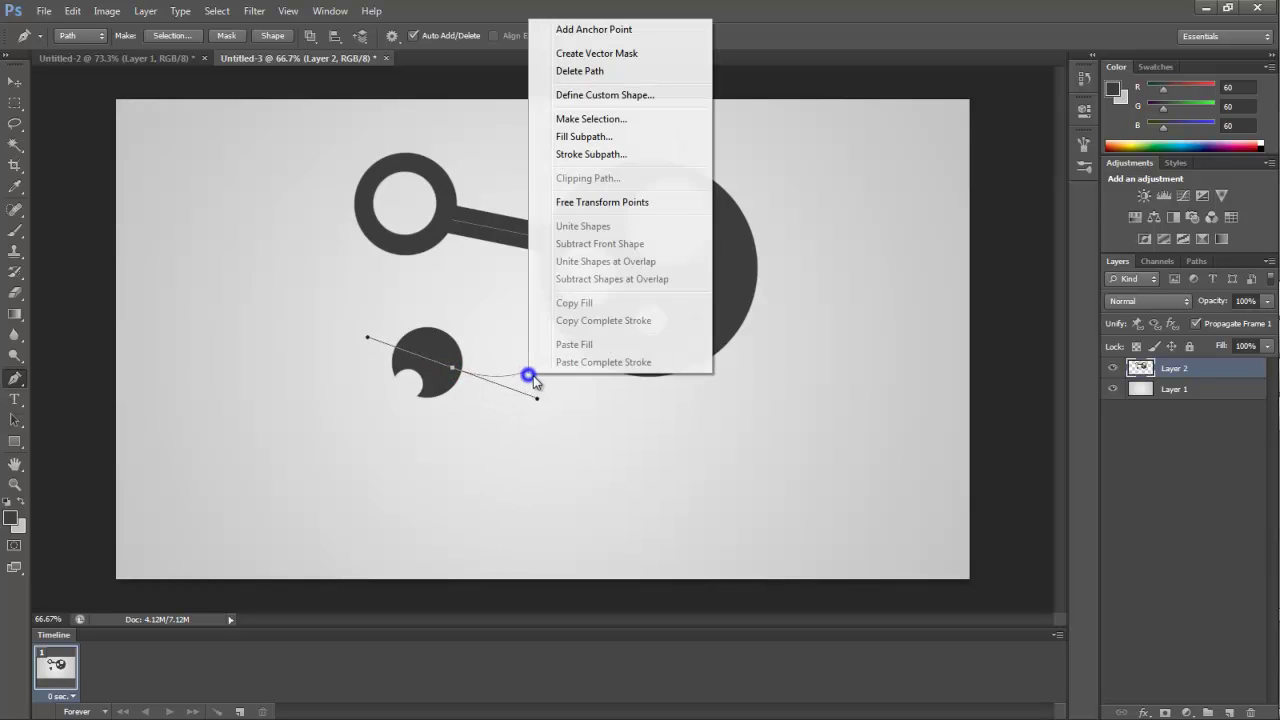
pyautogui.click(594, 156)
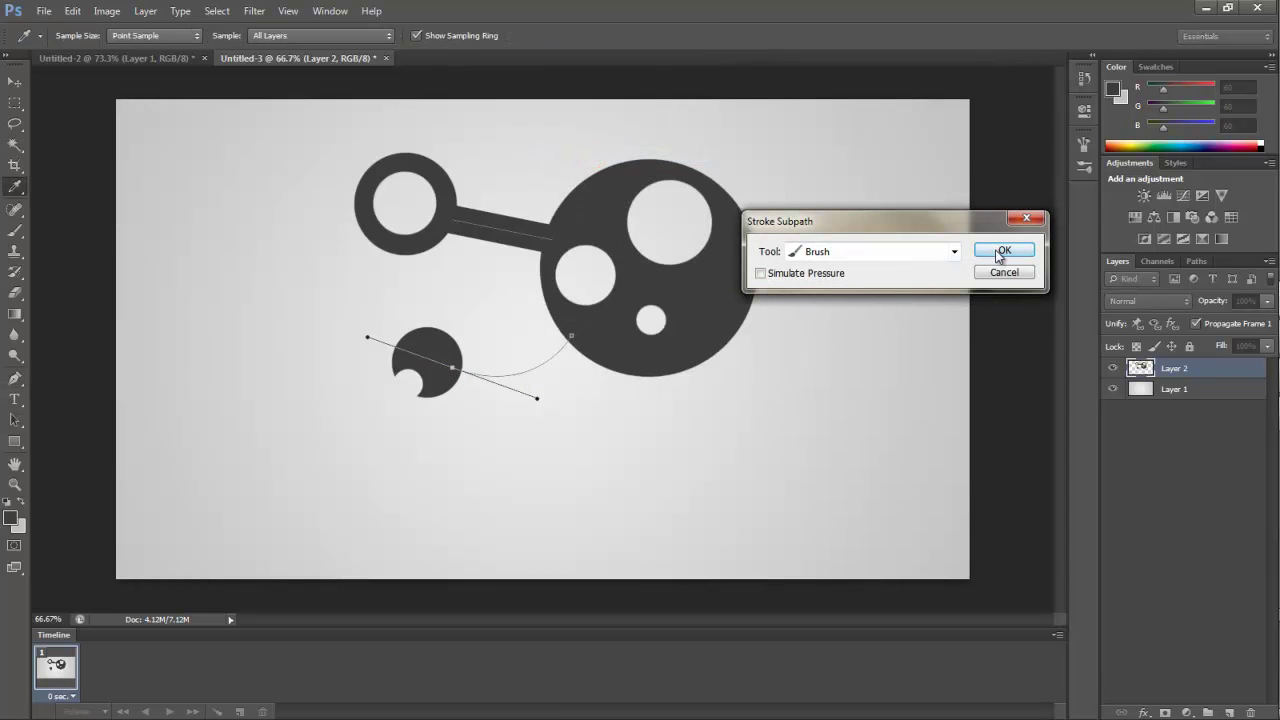
pyautogui.click(993, 250)
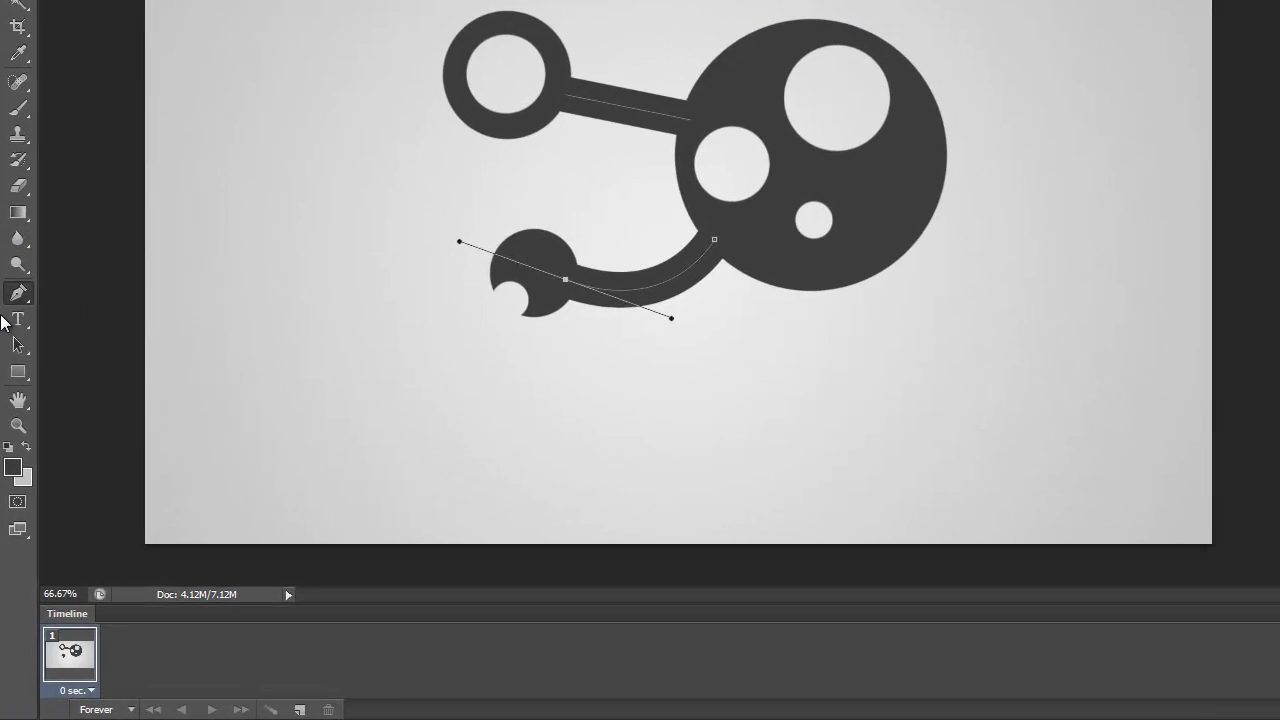
pyautogui.click(17, 345)
pyautogui.click(370, 288)
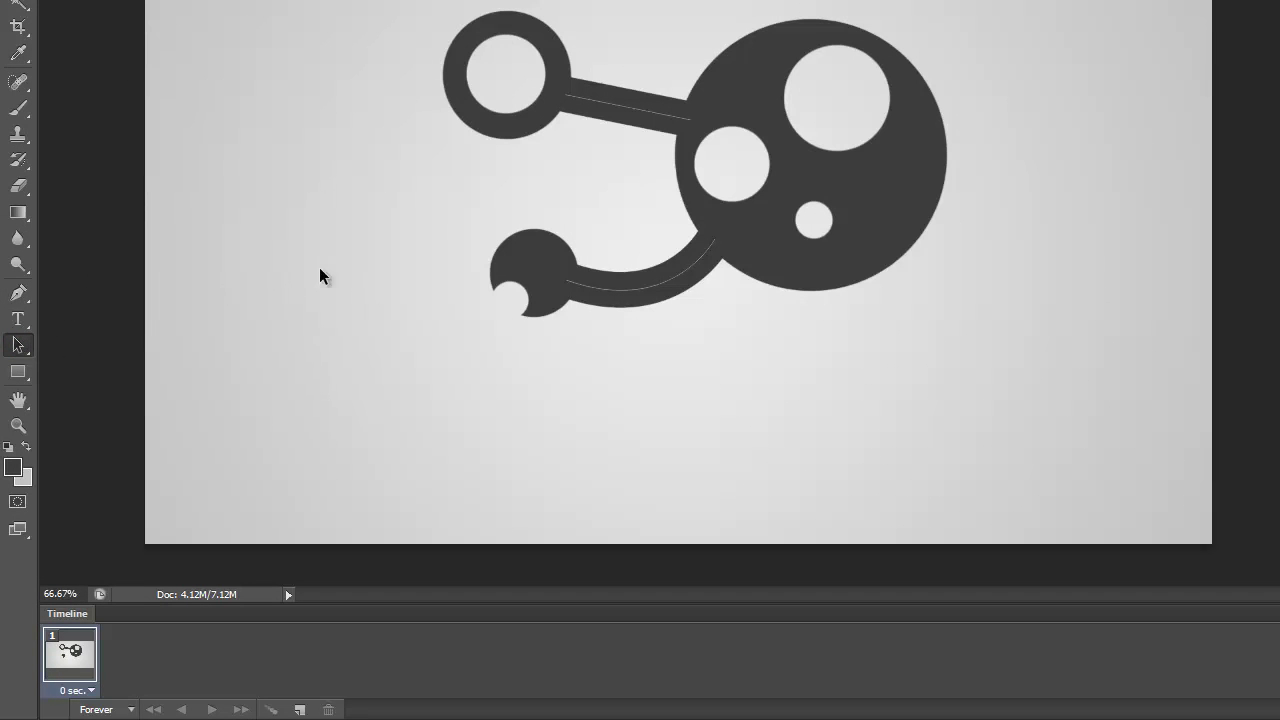
pyautogui.press('Return')
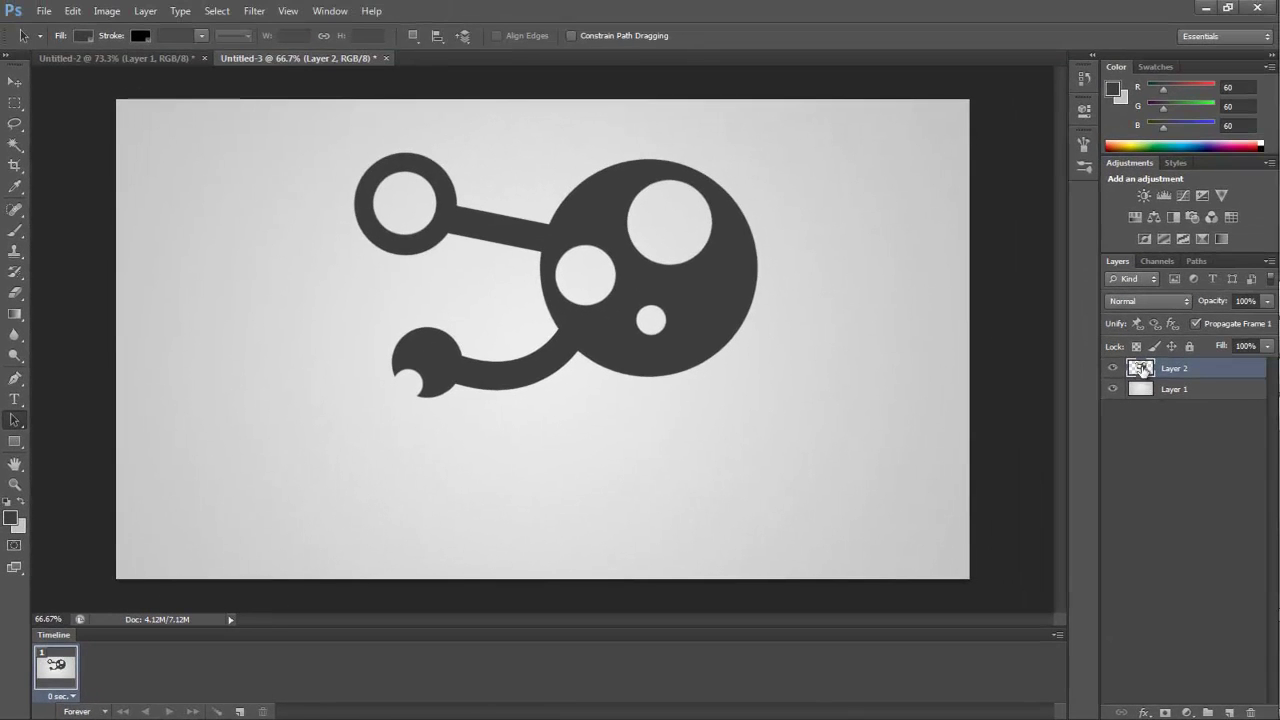
# - Duplicate Layer 2 as Layer 2 copy and place the copy directly below the original
pyautogui.rightClick(1142, 369)
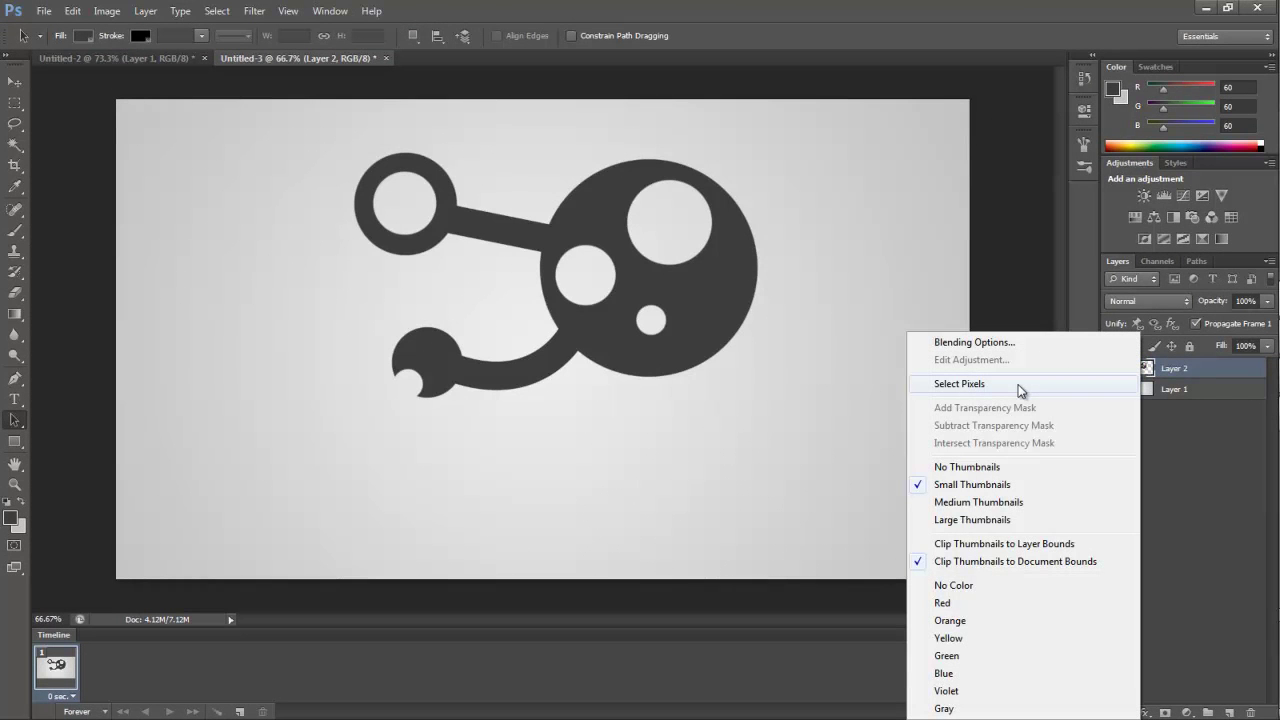
pyautogui.rightClick(1228, 376)
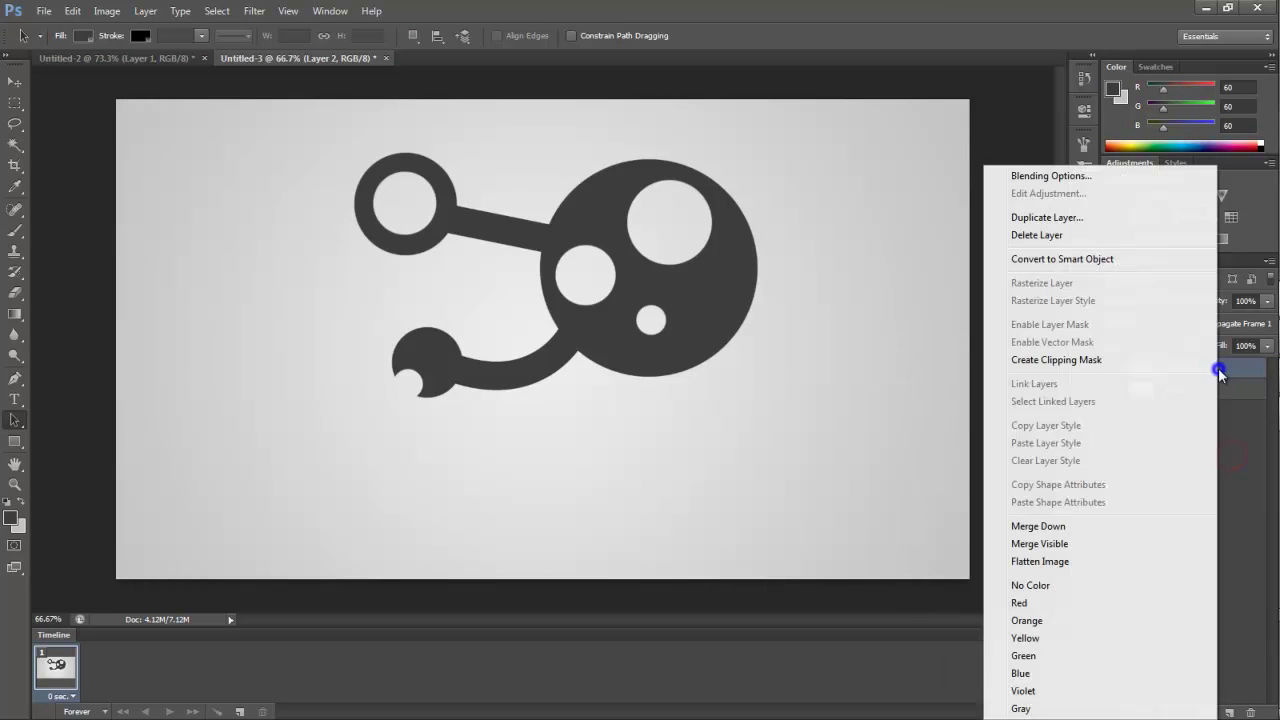
pyautogui.click(1246, 517)
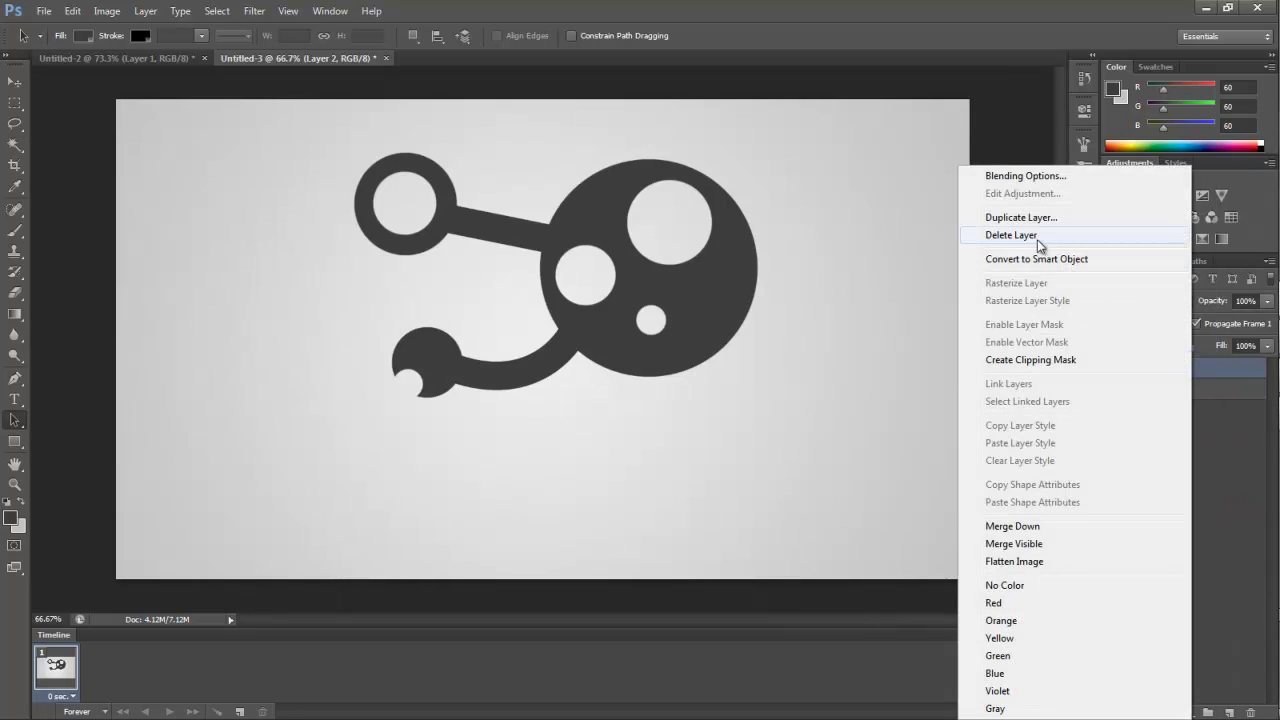
pyautogui.click(1040, 219)
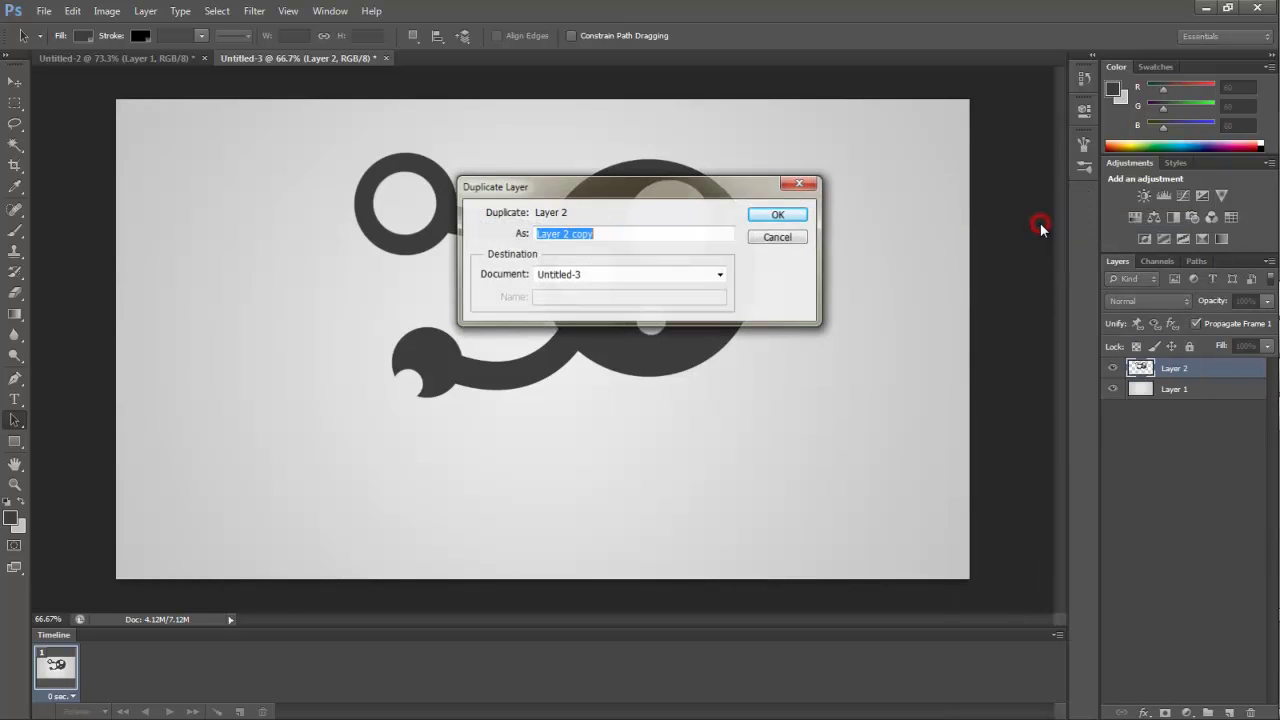
pyautogui.click(790, 214)
pyautogui.moveTo(1188, 369); pyautogui.dragTo(1188, 403)
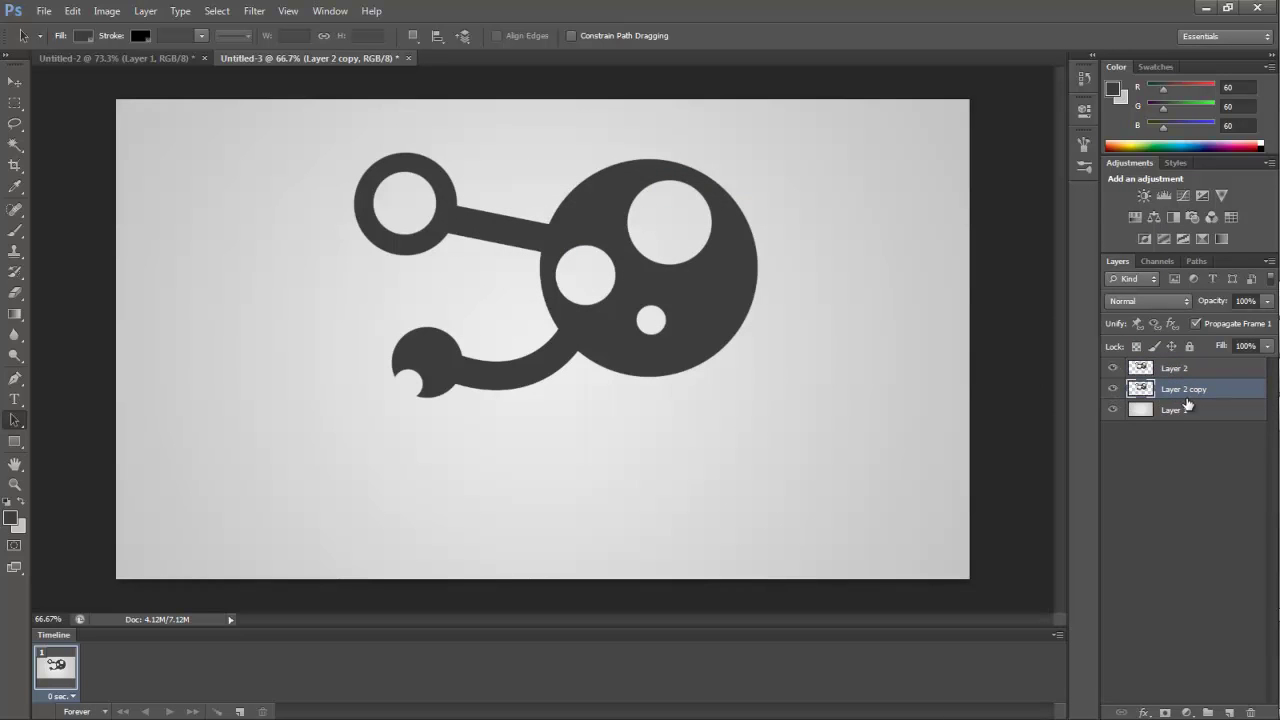
# - Hide Layer 2 and set the brush size to 257 px for recolouring the copy
pyautogui.click(1113, 369)
pyautogui.click(15, 230)
pyautogui.rightClick(186, 242)
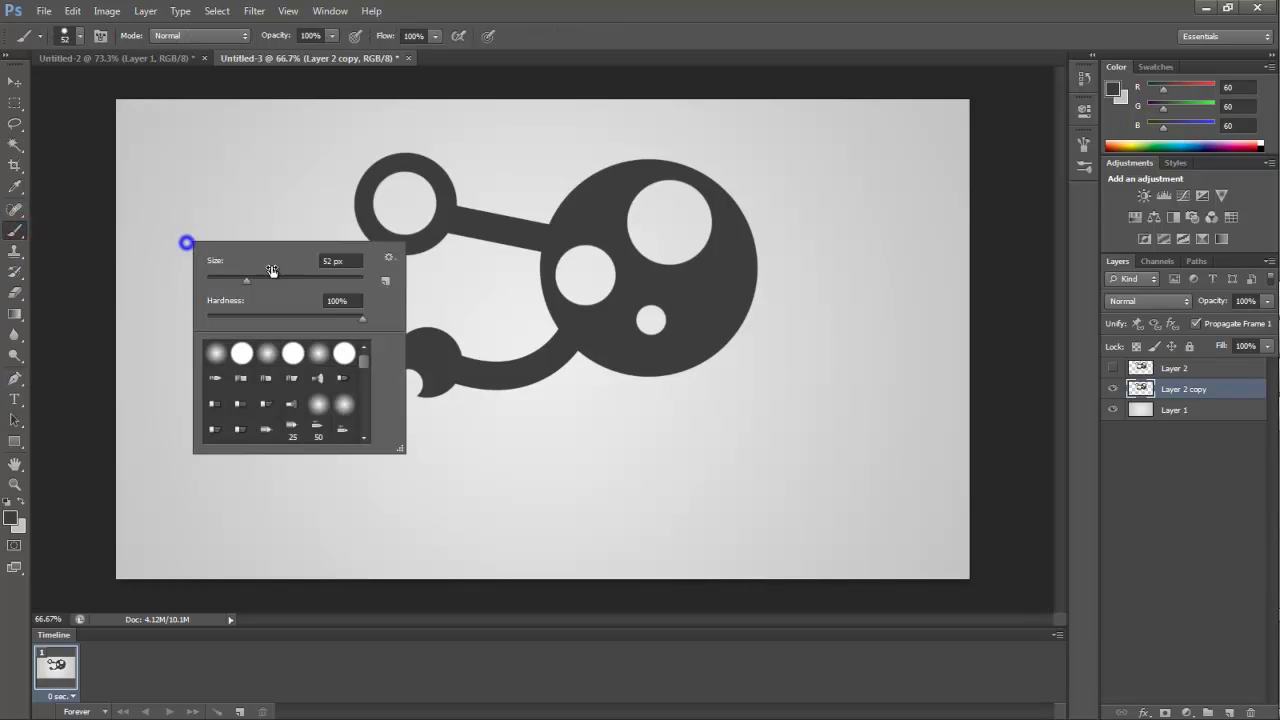
pyautogui.moveTo(253, 275); pyautogui.dragTo(328, 283)
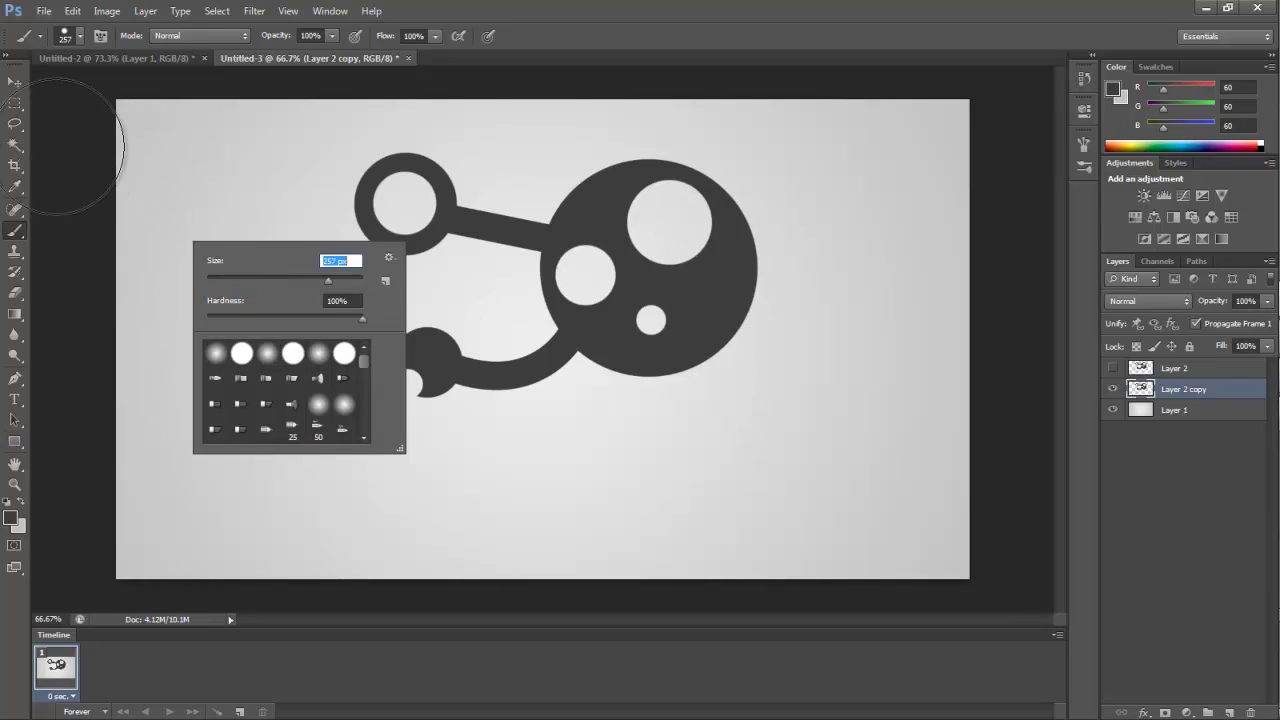
pyautogui.rightClick(95, 227)
pyautogui.click(57, 214)
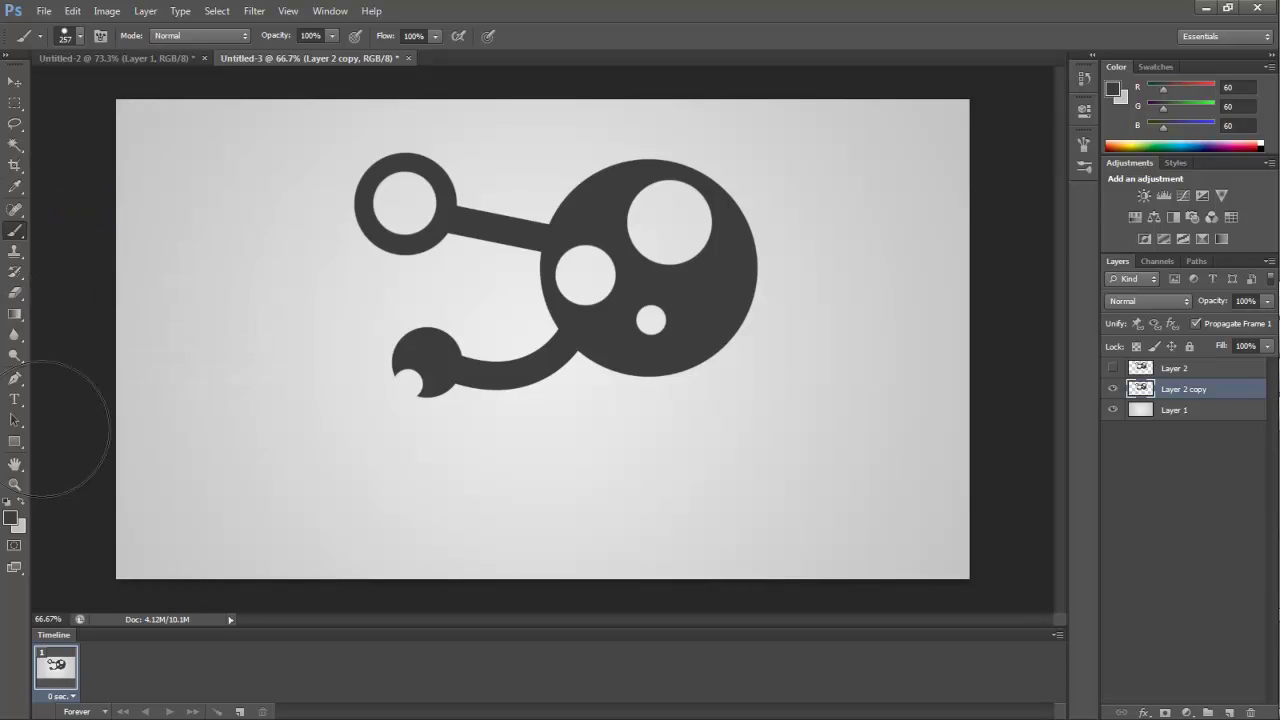
# - Set the foreground colour to black (000000)
pyautogui.click(13, 515)
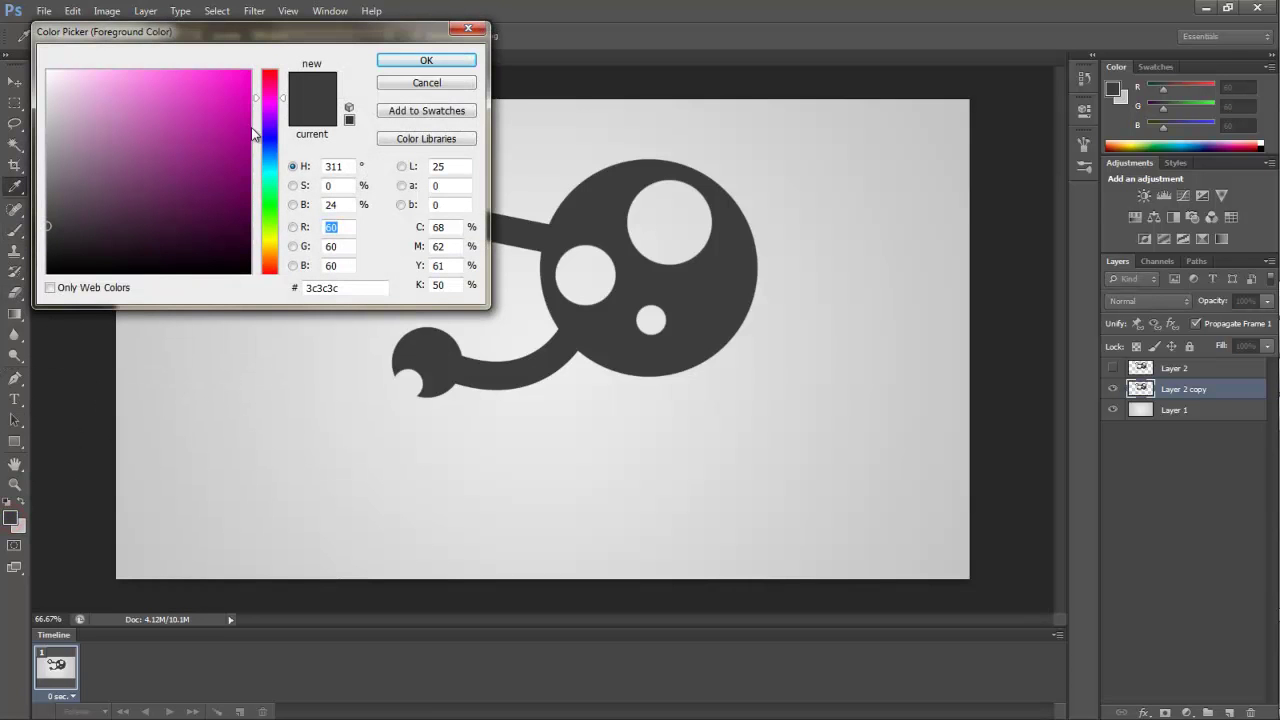
pyautogui.moveTo(51, 227); pyautogui.dragTo(44, 289)
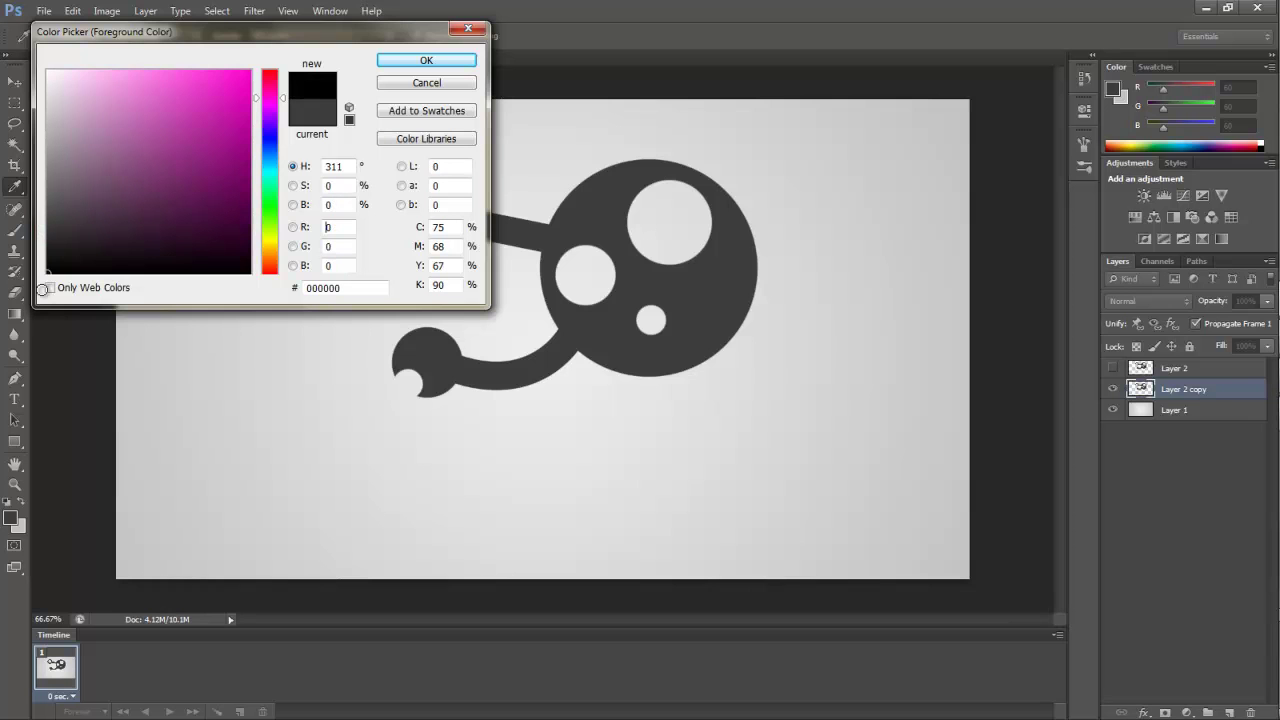
pyautogui.click(422, 58)
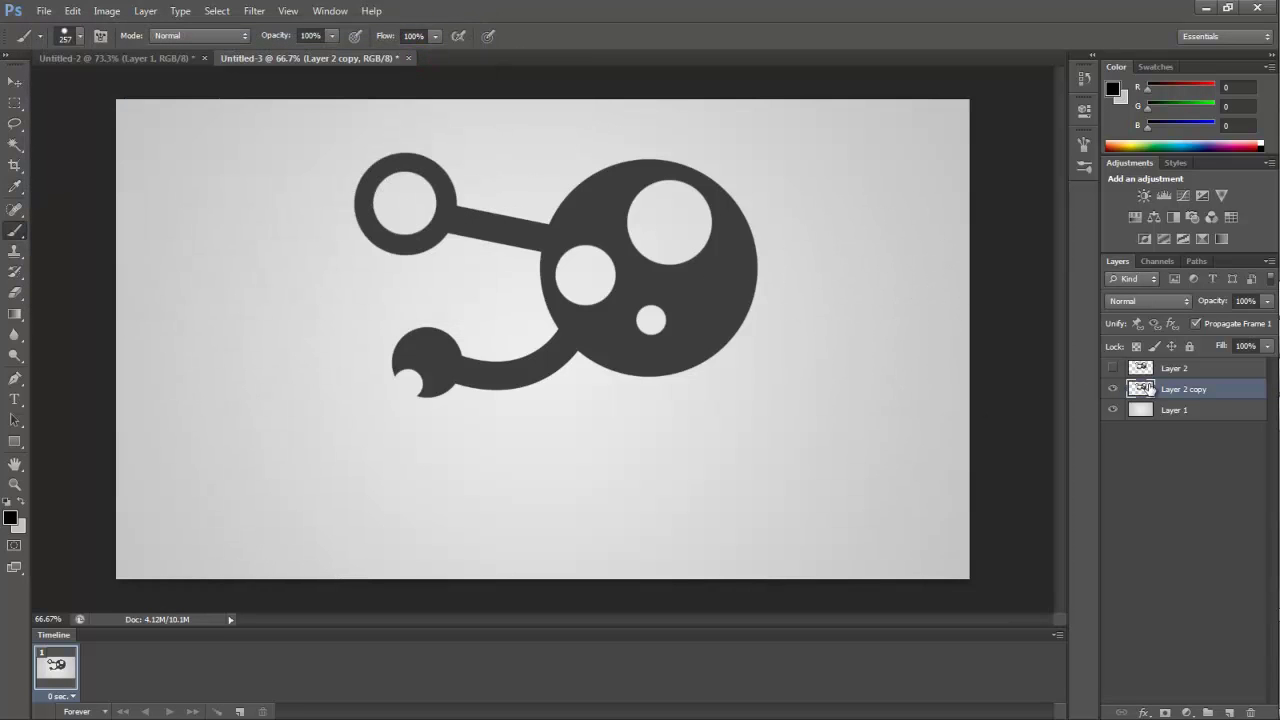
# - Select the pixels of Layer 2 copy and paint the whole shape black with the Brush
pyautogui.rightClick(1146, 388)
pyautogui.click(1033, 384)
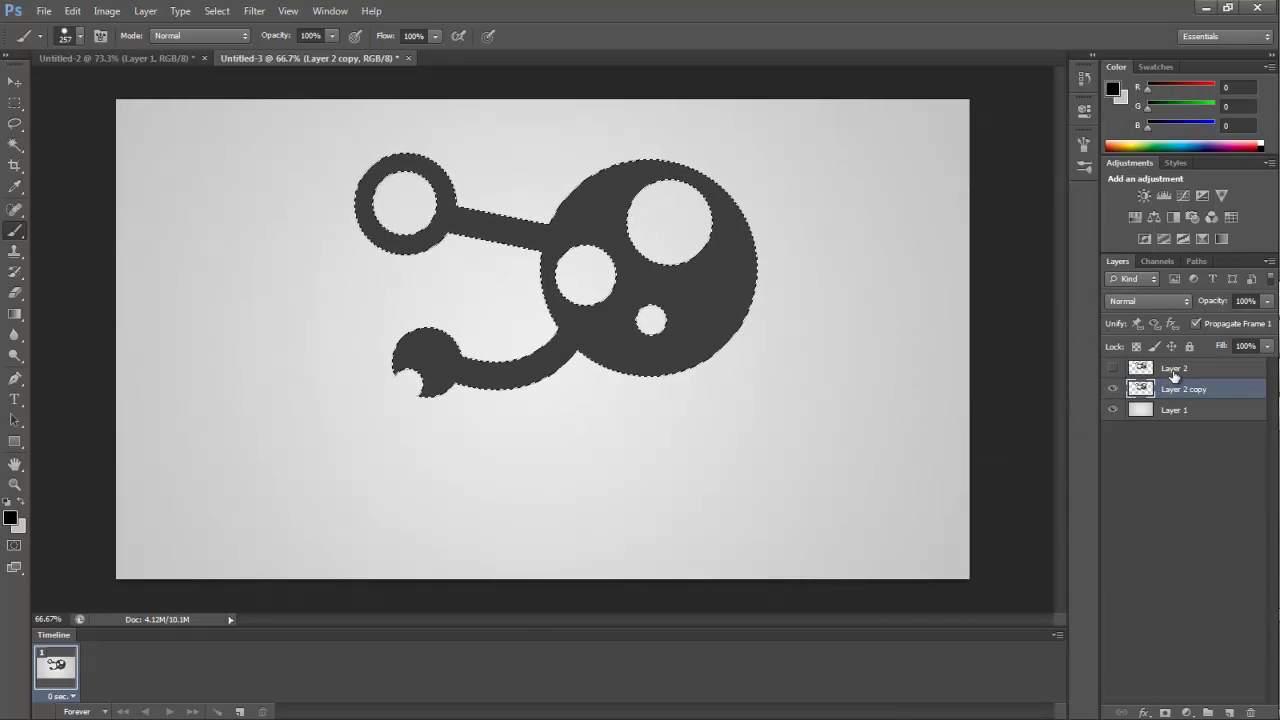
pyautogui.moveTo(851, 208); pyautogui.dragTo(400, 208)
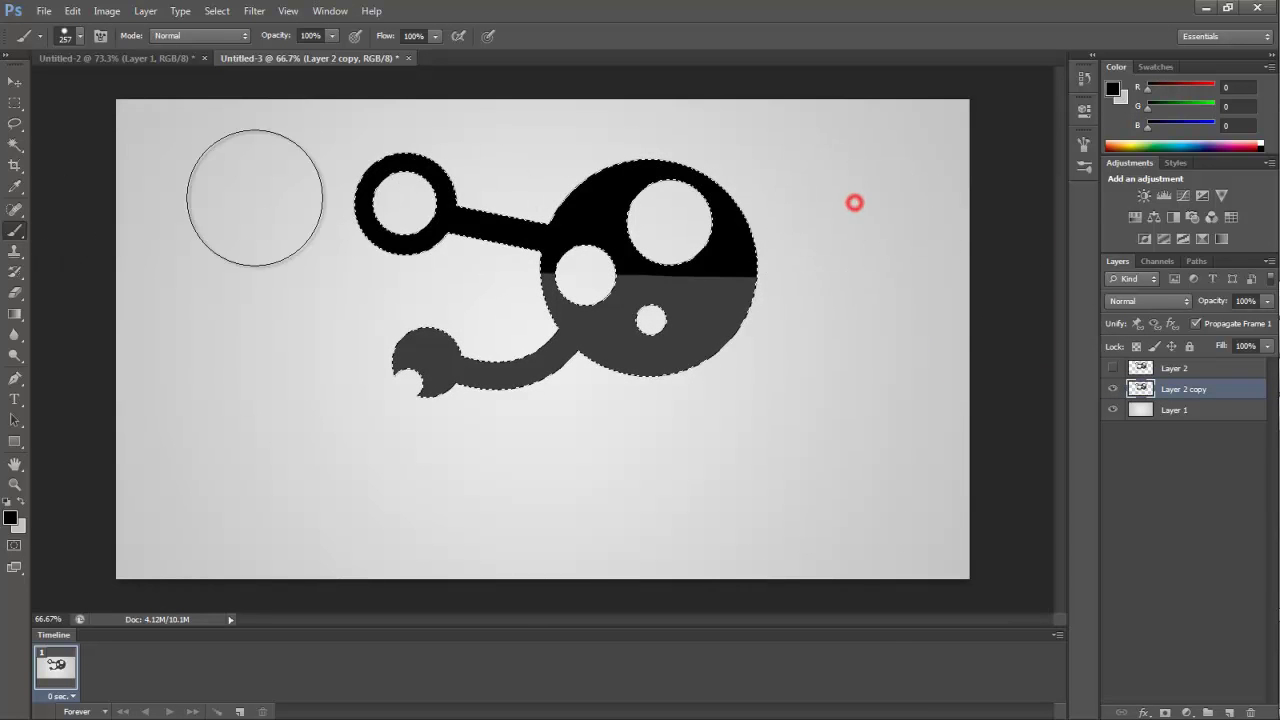
pyautogui.moveTo(806, 233)
pyautogui.mouseDown()
pyautogui.moveTo(700, 308)
pyautogui.moveTo(449, 394)
pyautogui.moveTo(583, 378)
pyautogui.moveTo(257, 429)
pyautogui.mouseUp()
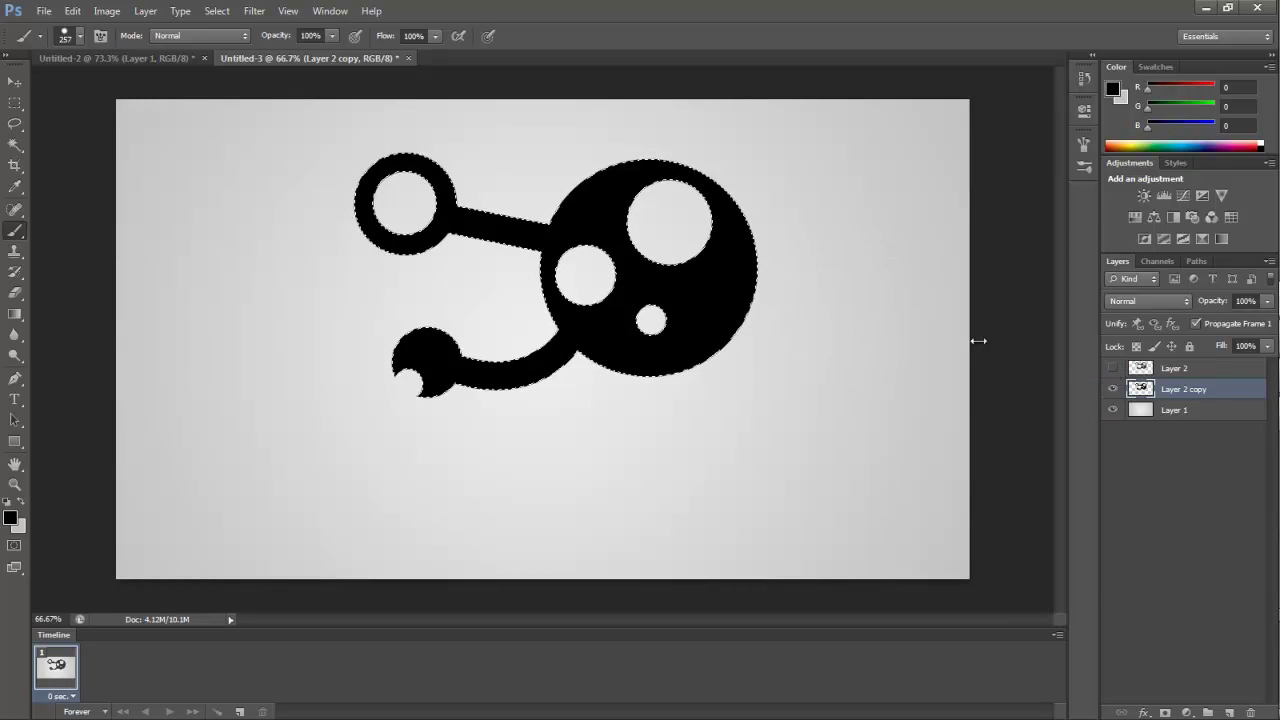
# - Make Layer 2 visible over the black copy and clear the selection around the shape
pyautogui.click(1113, 368)
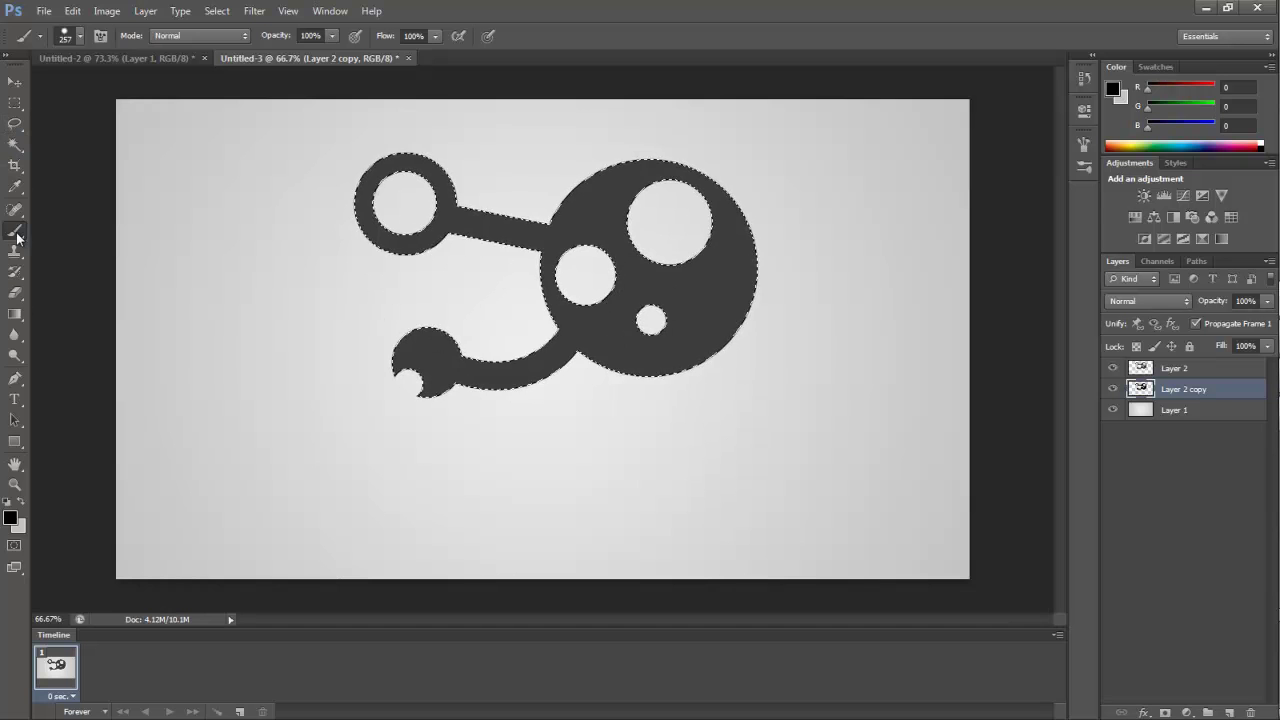
pyautogui.click(15, 102)
pyautogui.rightClick(699, 330)
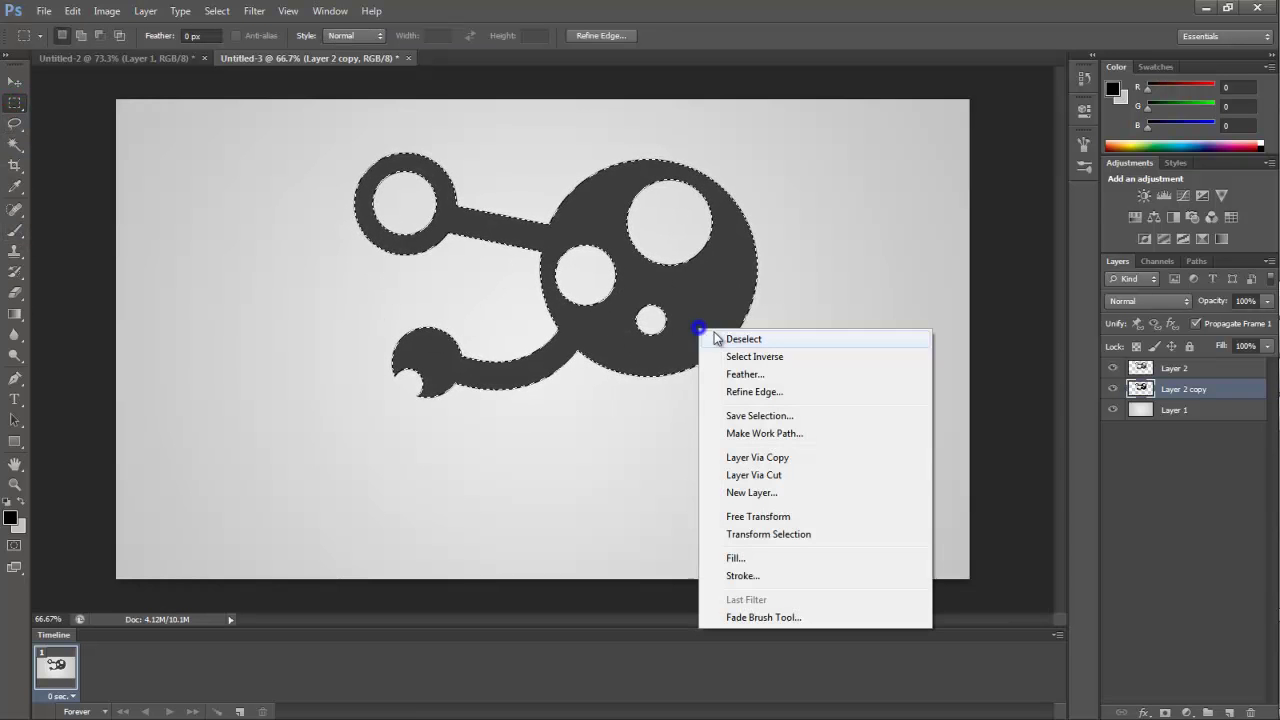
pyautogui.click(766, 340)
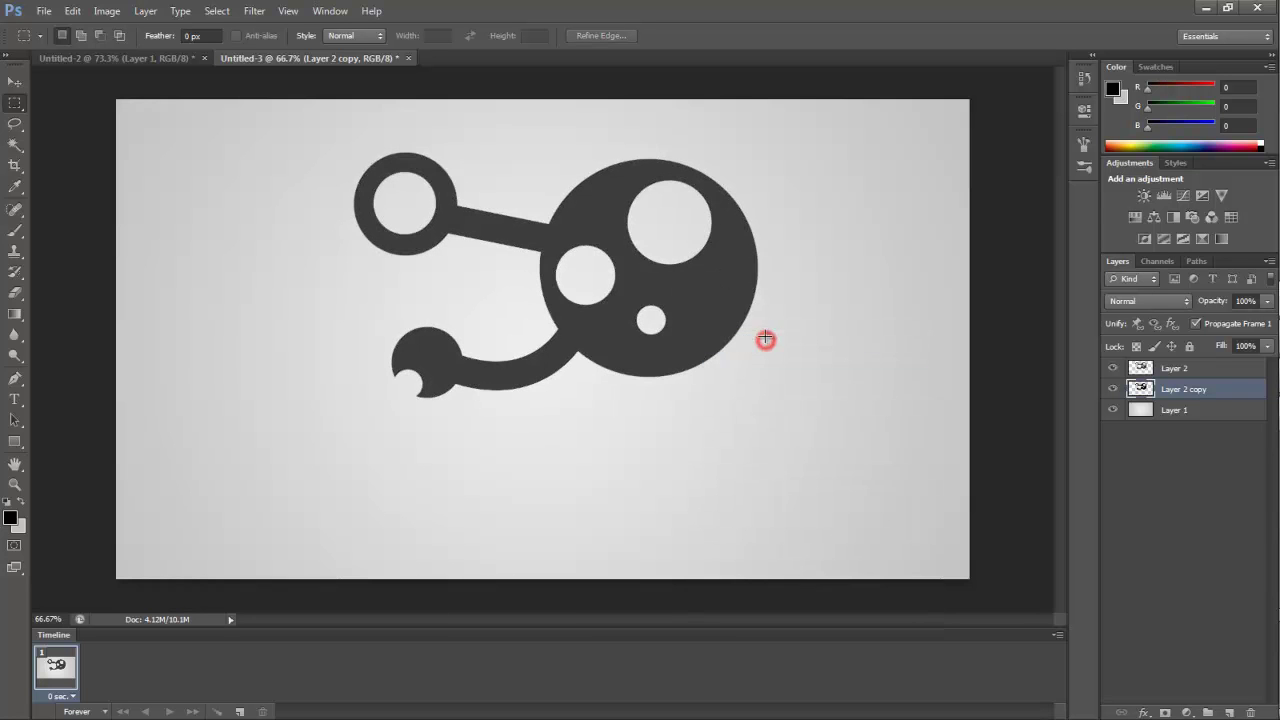
pyautogui.click(1113, 369)
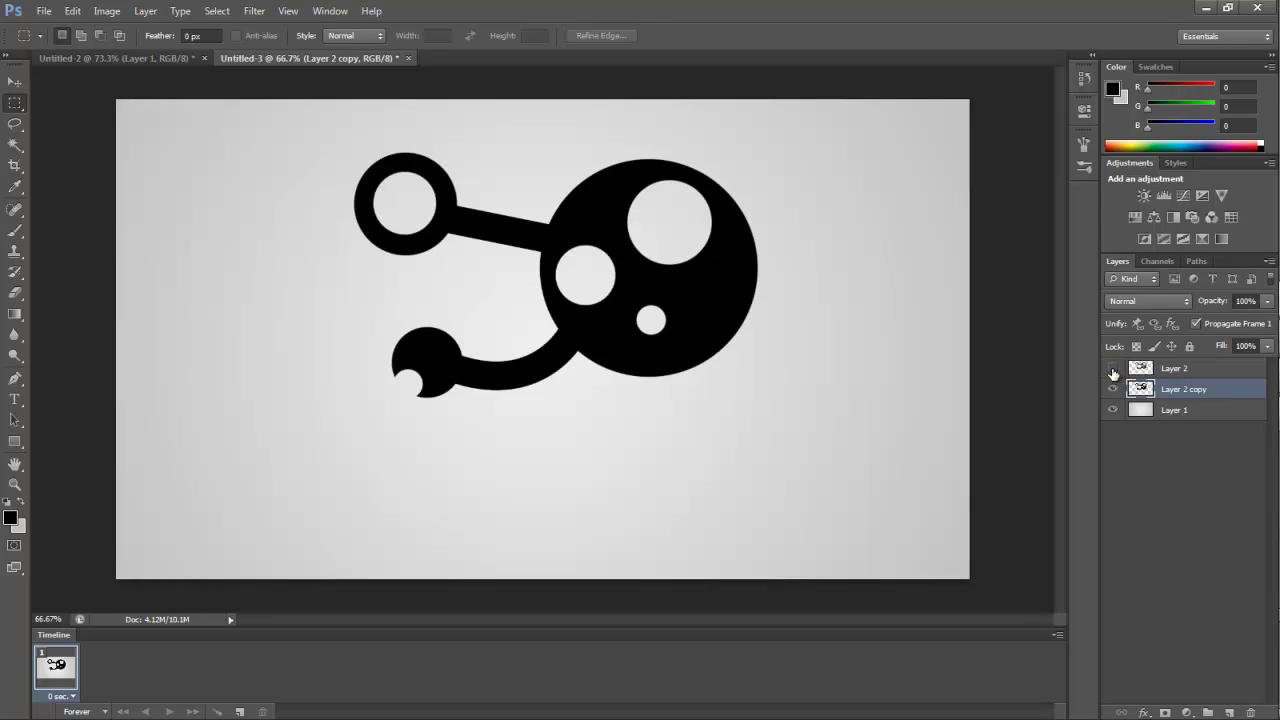
pyautogui.click(1113, 369)
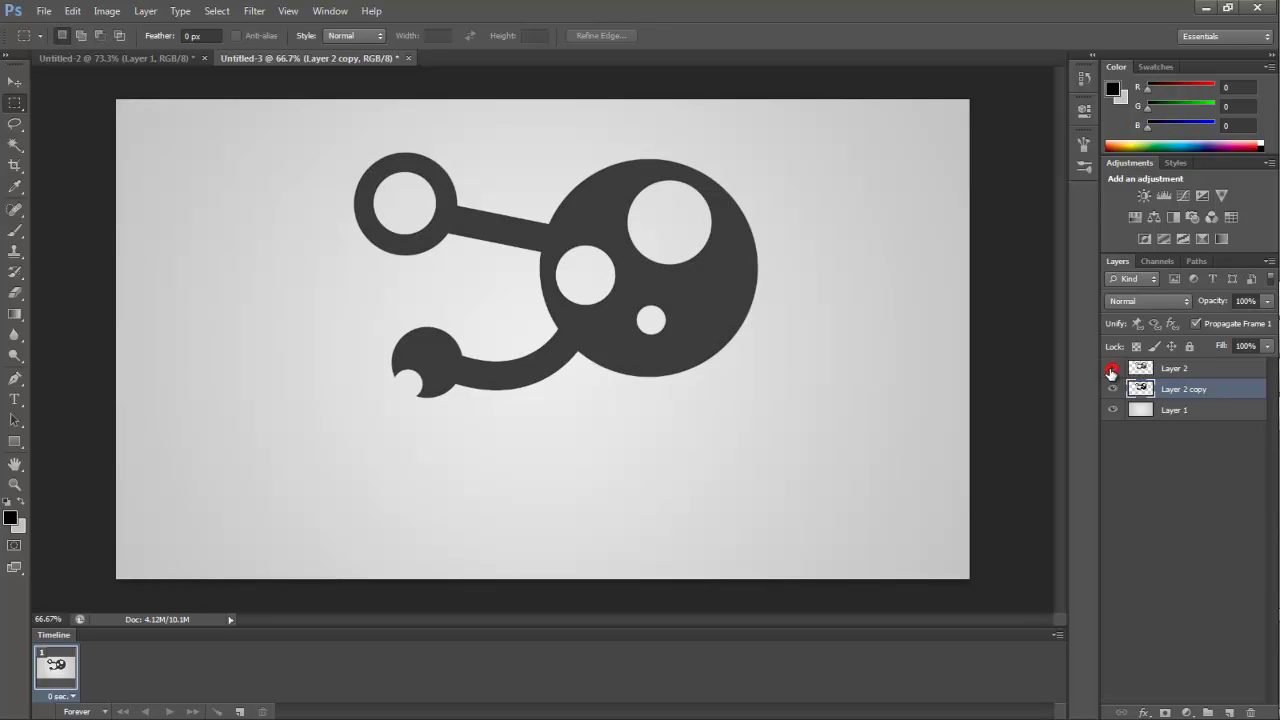
# - Apply a Gaussian Blur with a radius of 9.0 pixels to the black shape on Layer 2 copy
pyautogui.click(252, 12)
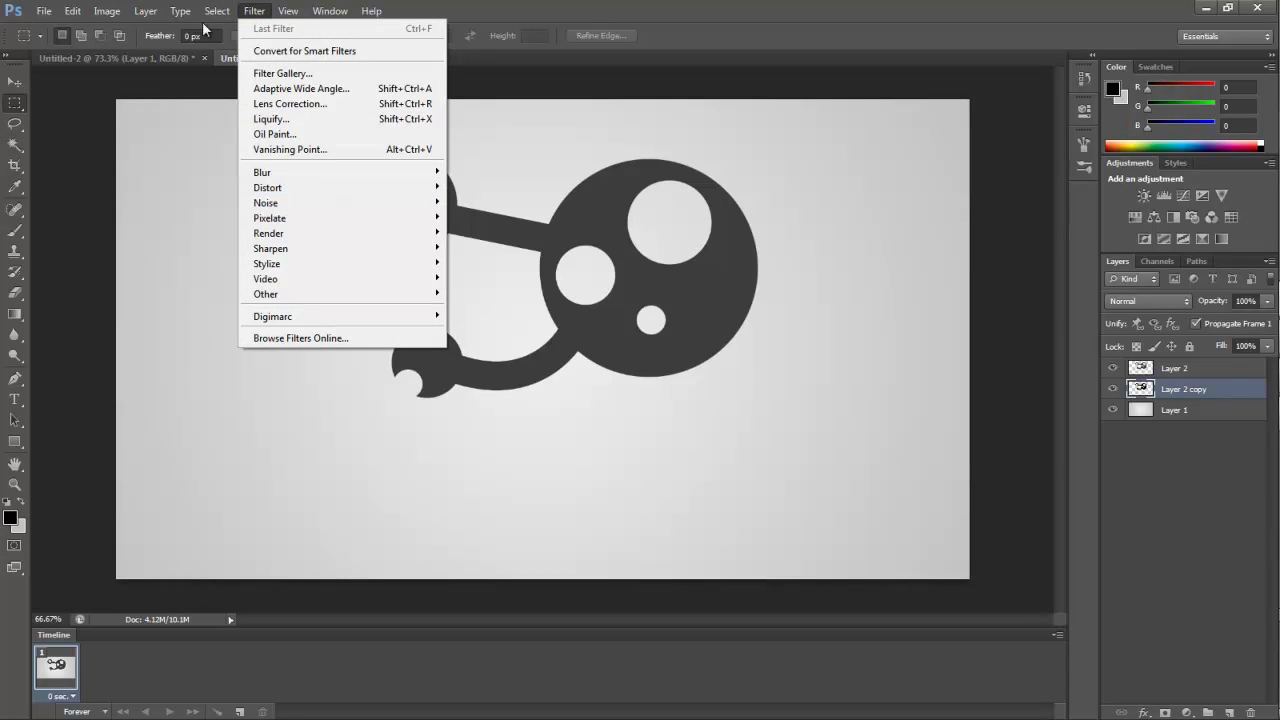
pyautogui.moveTo(270, 174)
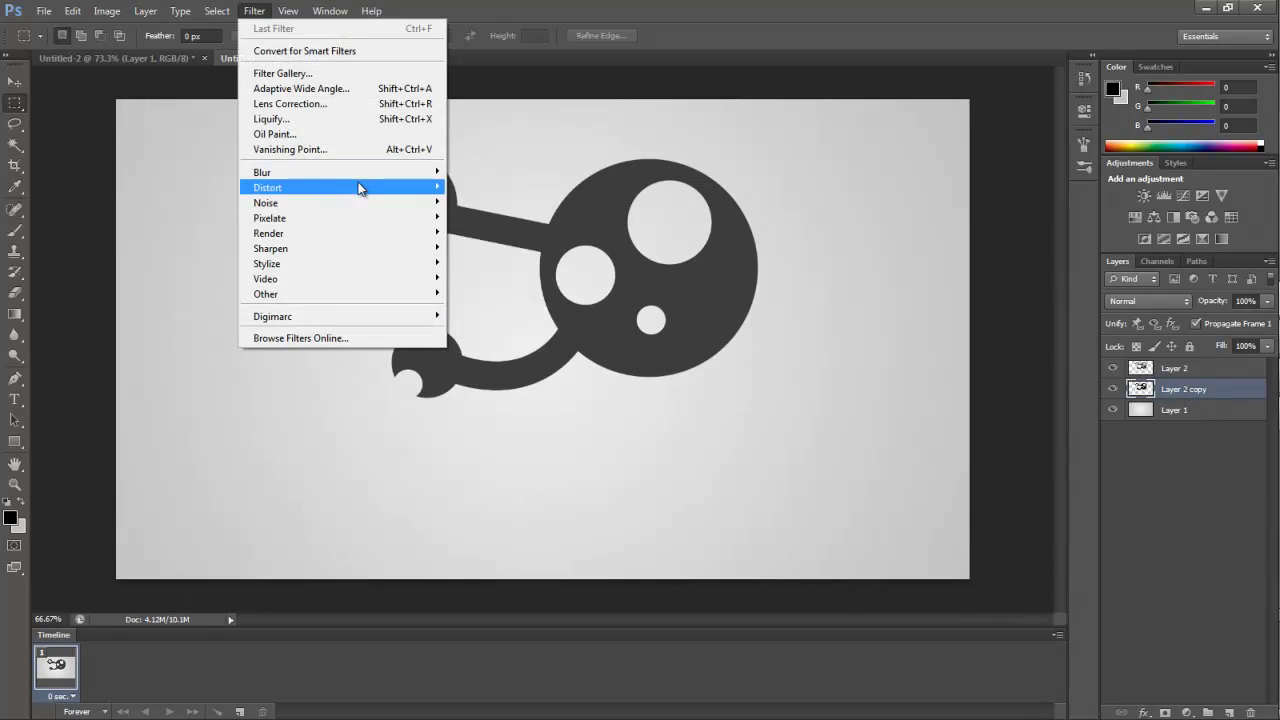
pyautogui.moveTo(380, 179)
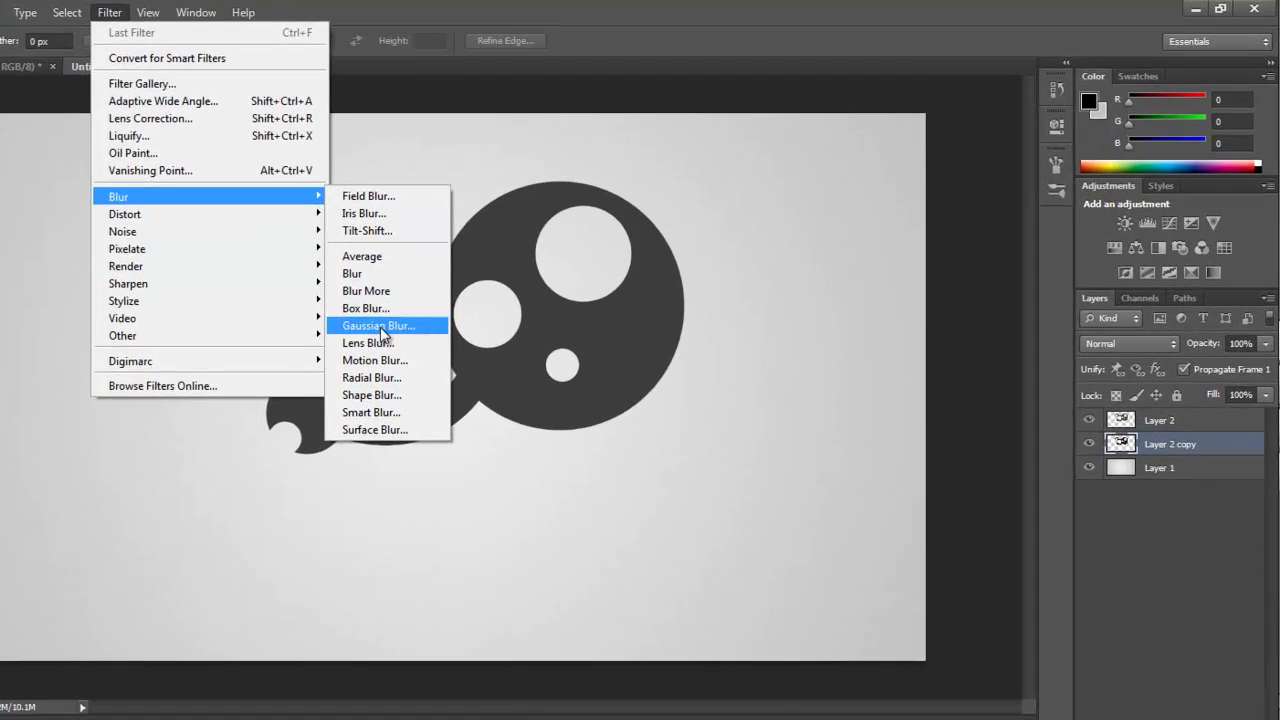
pyautogui.click(469, 288)
pyautogui.moveTo(332, 149); pyautogui.dragTo(1020, 45)
pyautogui.moveTo(905, 345)
pyautogui.mouseDown()
pyautogui.moveTo(948, 342)
pyautogui.moveTo(888, 349)
pyautogui.moveTo(904, 349)
pyautogui.mouseUp()
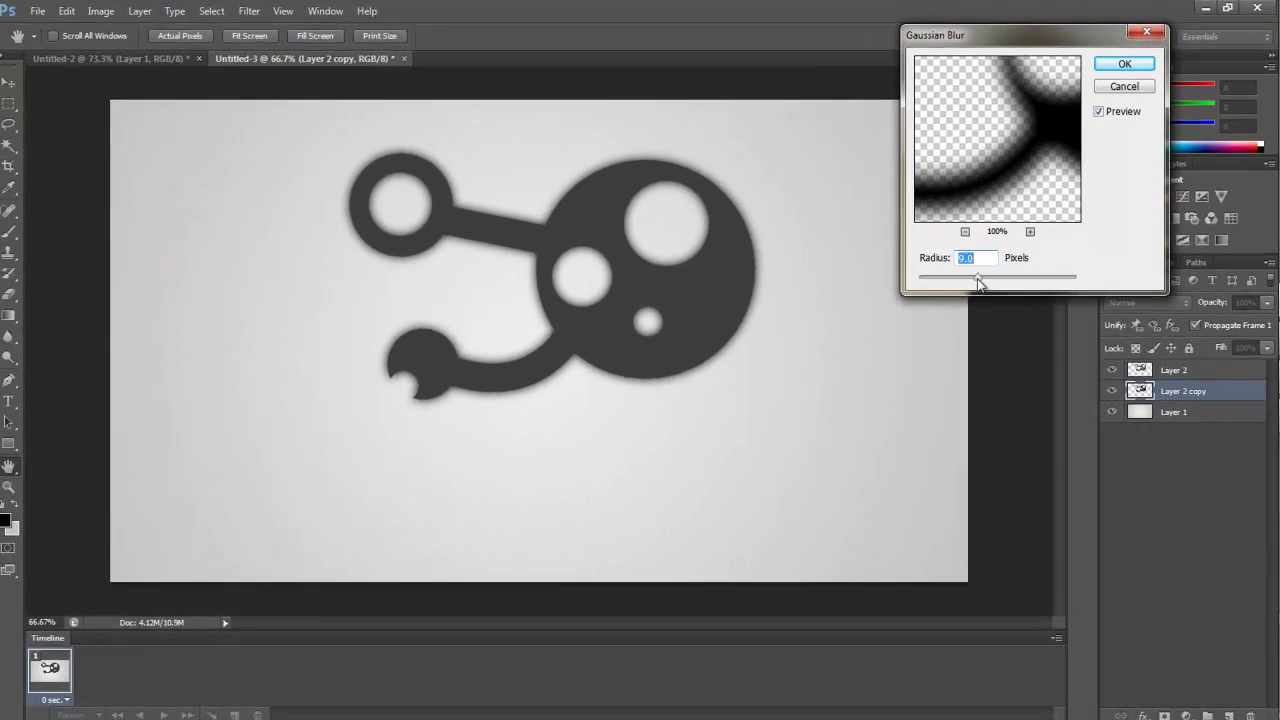
pyautogui.click(1124, 63)
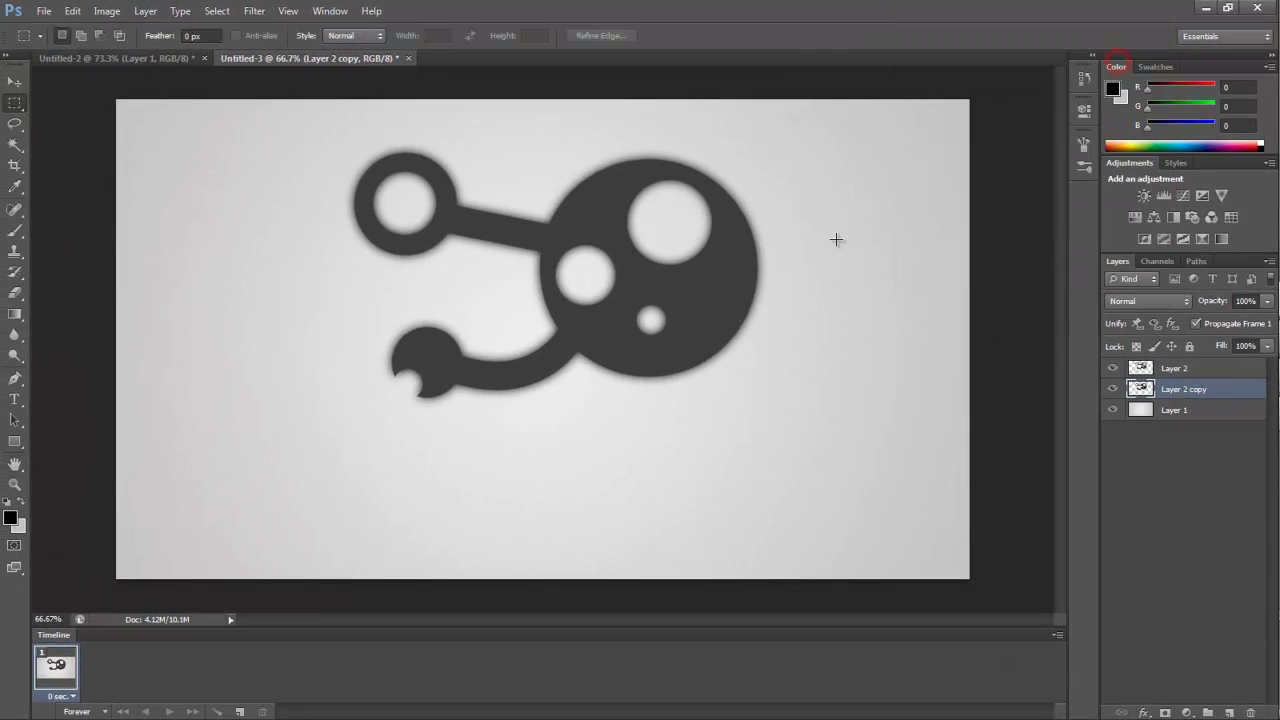
# - Select Layer 2 and Layer 2 copy together and move the shape with its blurred shadow closer to the canvas centre
pyautogui.click(15, 81)
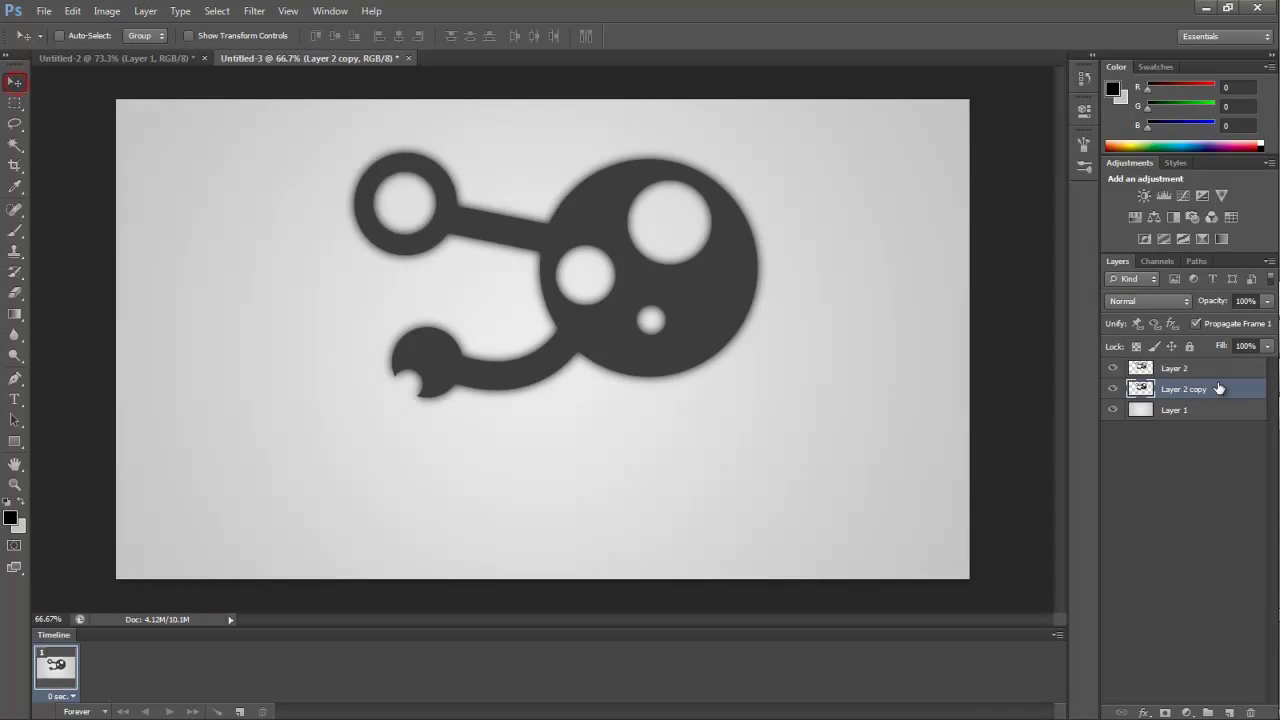
pyautogui.keyDown('shift'); pyautogui.click(1197, 373); pyautogui.keyUp('shift')
pyautogui.moveTo(675, 282); pyautogui.dragTo(578, 378)
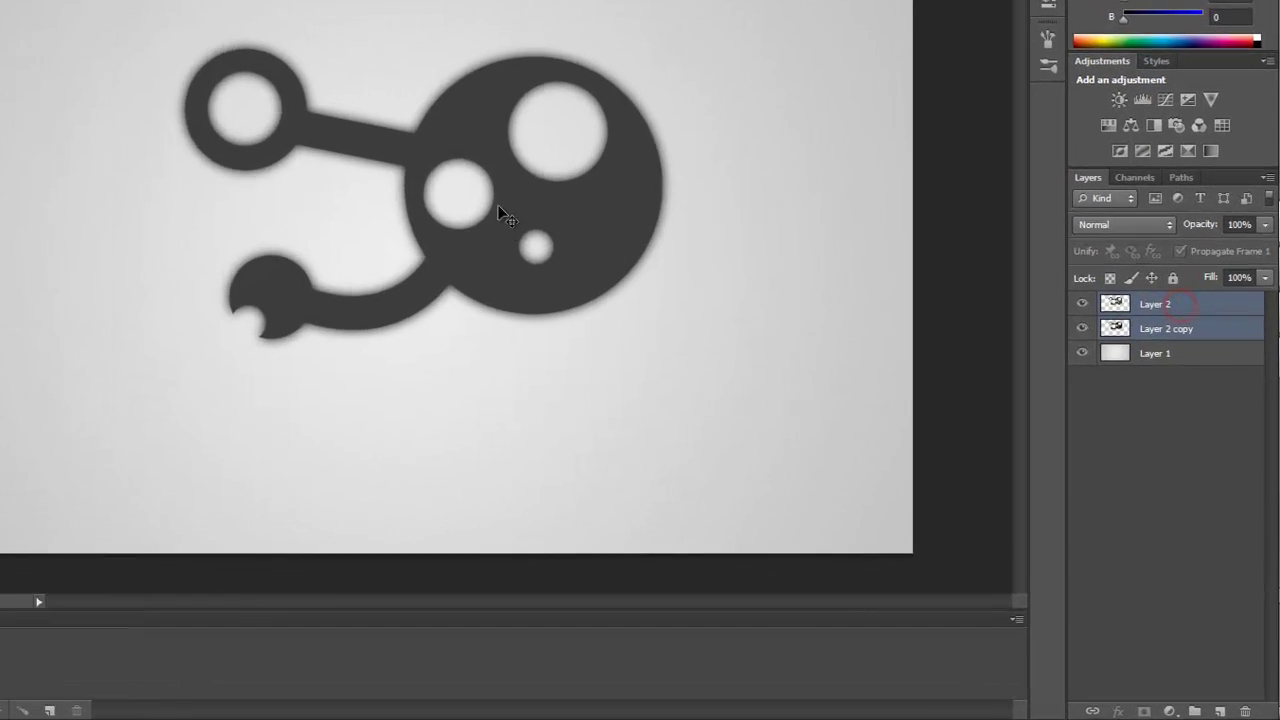
pyautogui.moveTo(408, 296); pyautogui.dragTo(457, 263)
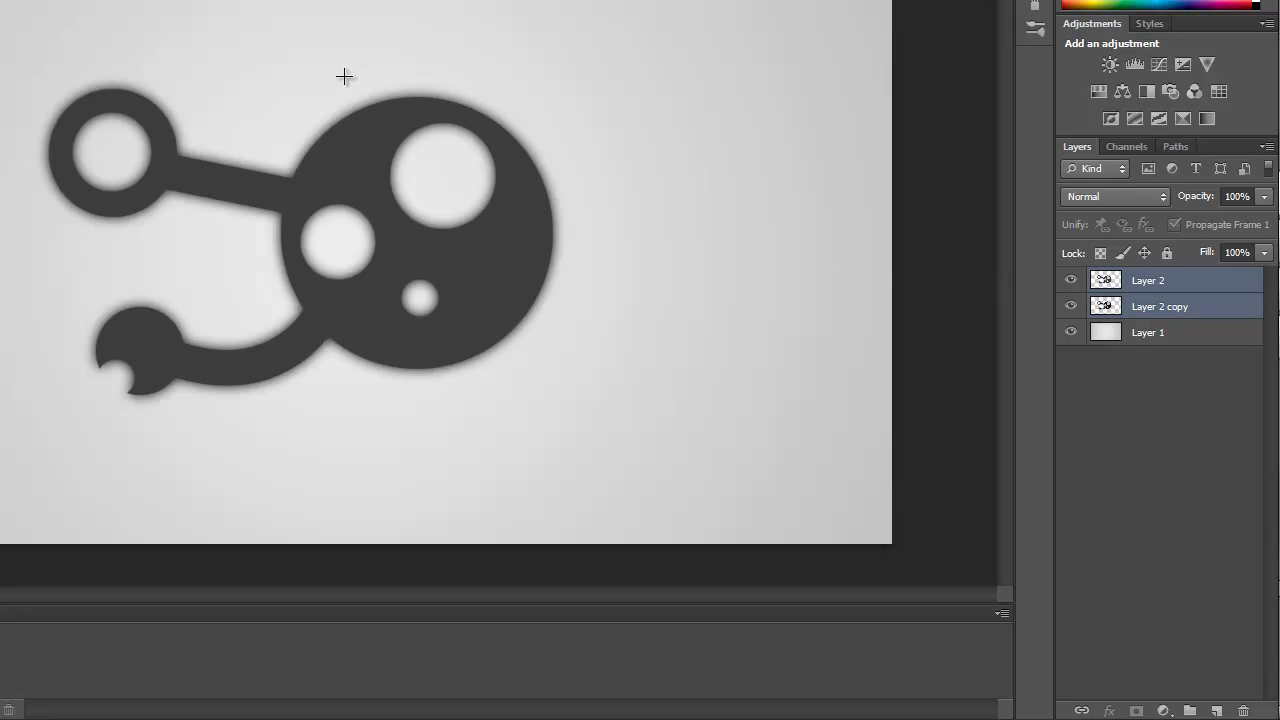
# - Select the shape's pixels and reposition both selected layers together near the middle of the canvas
pyautogui.rightClick(1110, 287)
pyautogui.click(952, 299)
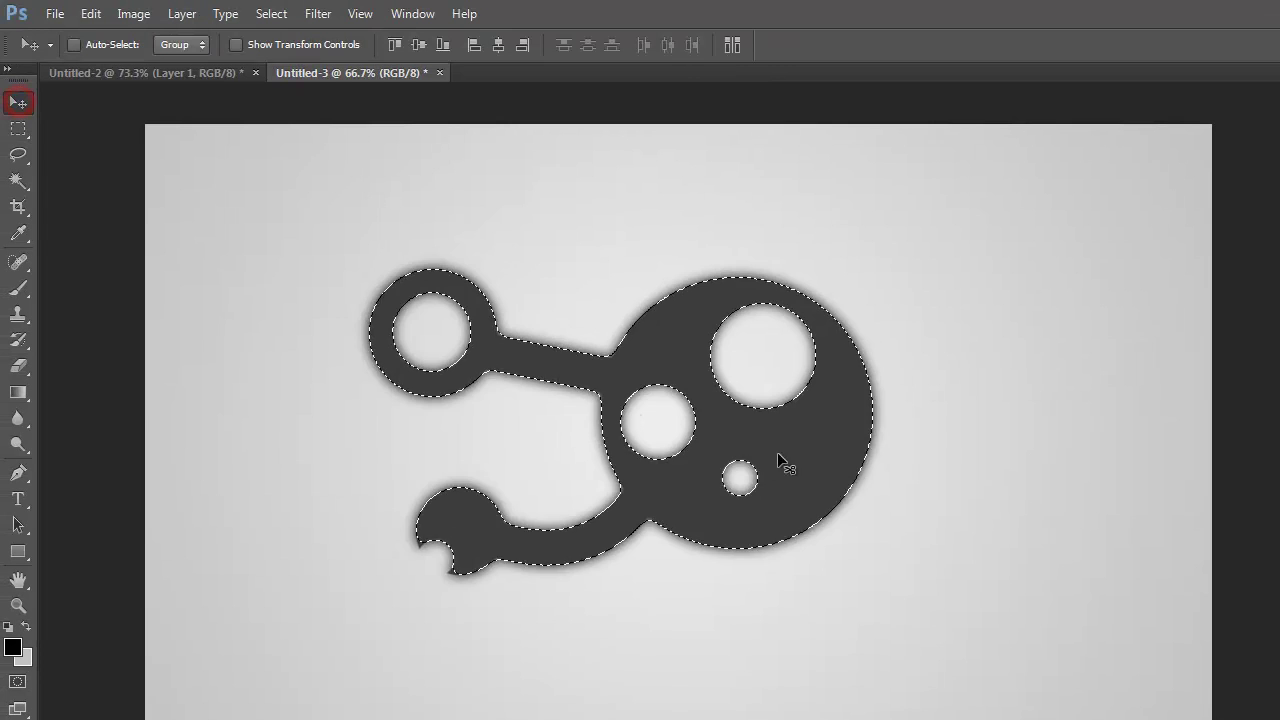
pyautogui.moveTo(492, 284); pyautogui.dragTo(613, 192)
pyautogui.moveTo(906, 365); pyautogui.dragTo(802, 445)
# - Try rotating and stretching the selected shape on both layers with Free Transform
pyautogui.click(18, 130)
pyautogui.rightClick(851, 471)
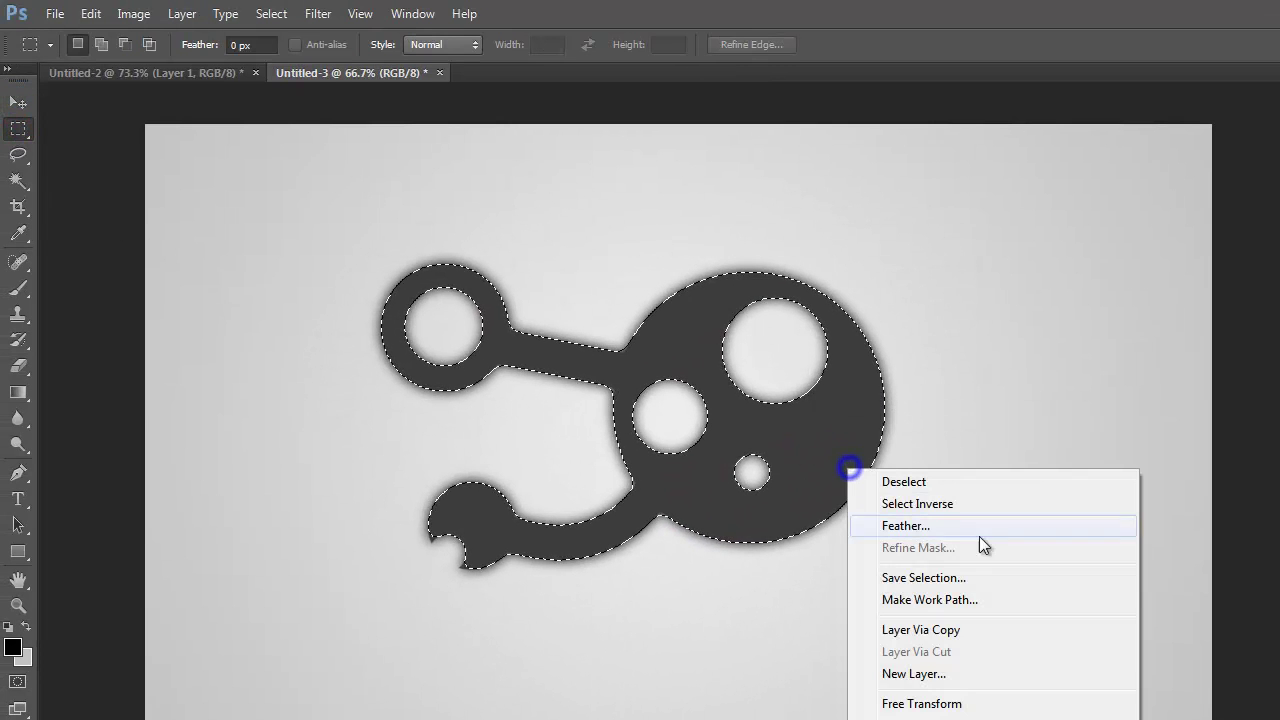
pyautogui.click(922, 704)
pyautogui.moveTo(901, 233); pyautogui.dragTo(855, 568)
pyautogui.moveTo(907, 636); pyautogui.dragTo(505, 430)
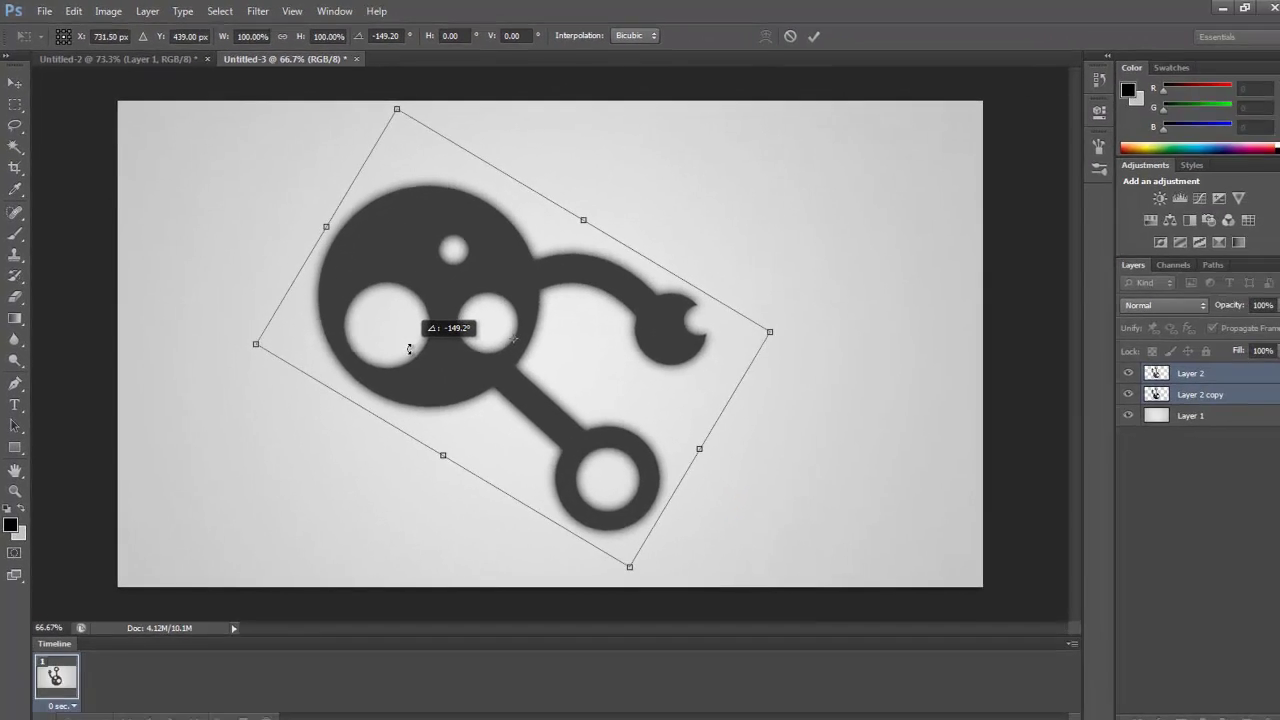
pyautogui.moveTo(409, 348); pyautogui.dragTo(866, 374)
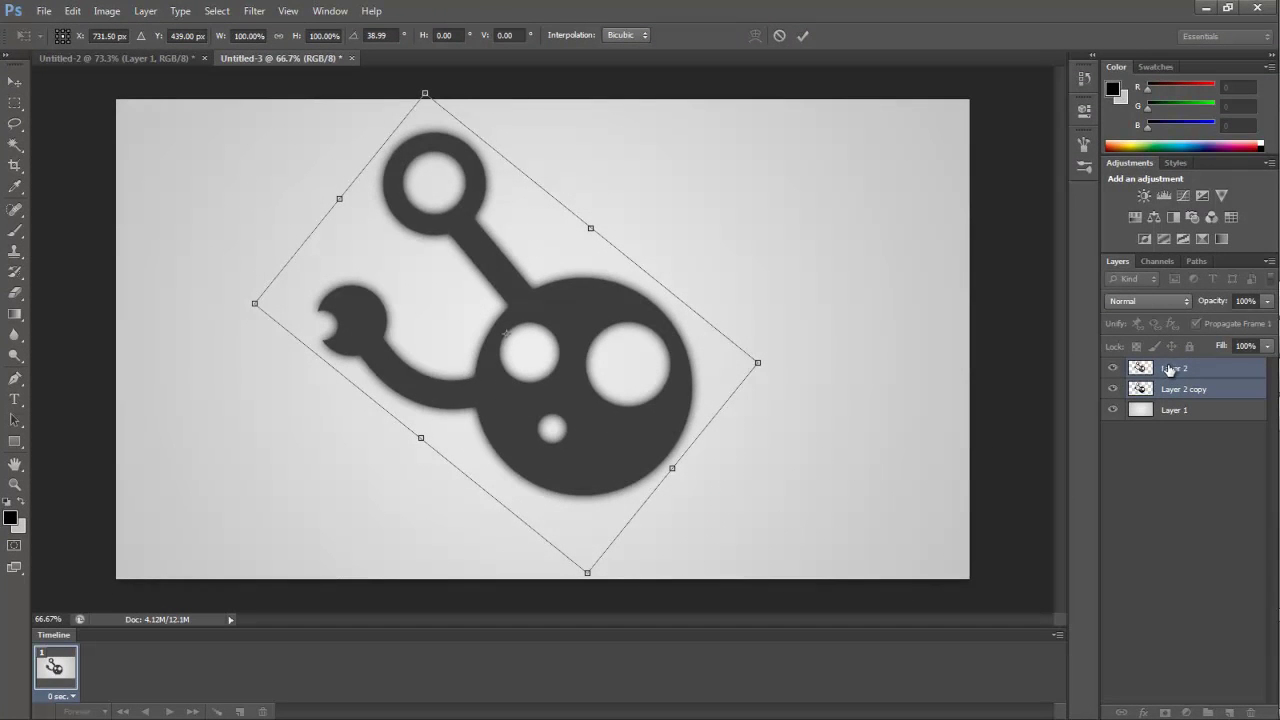
pyautogui.moveTo(790, 371); pyautogui.dragTo(541, 168)
pyautogui.moveTo(634, 235); pyautogui.dragTo(737, 223)
pyautogui.moveTo(655, 73); pyautogui.dragTo(612, 124)
pyautogui.press('capslock')
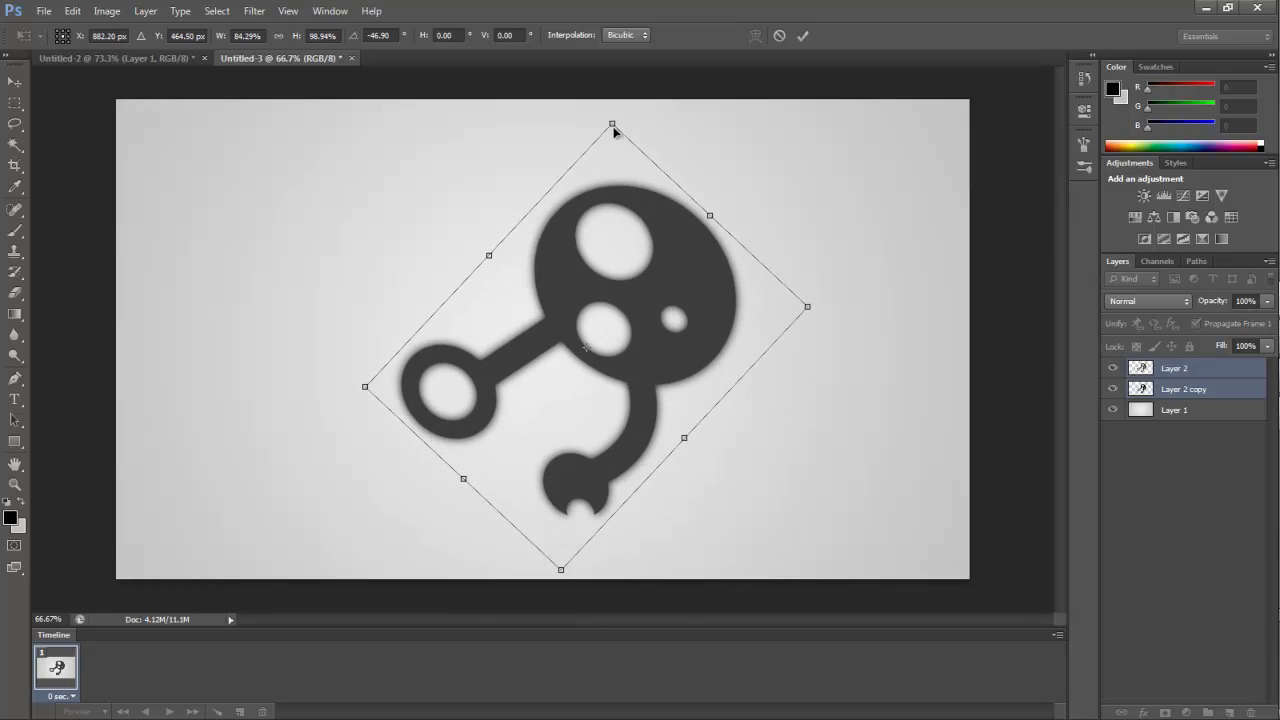
pyautogui.click(779, 36)
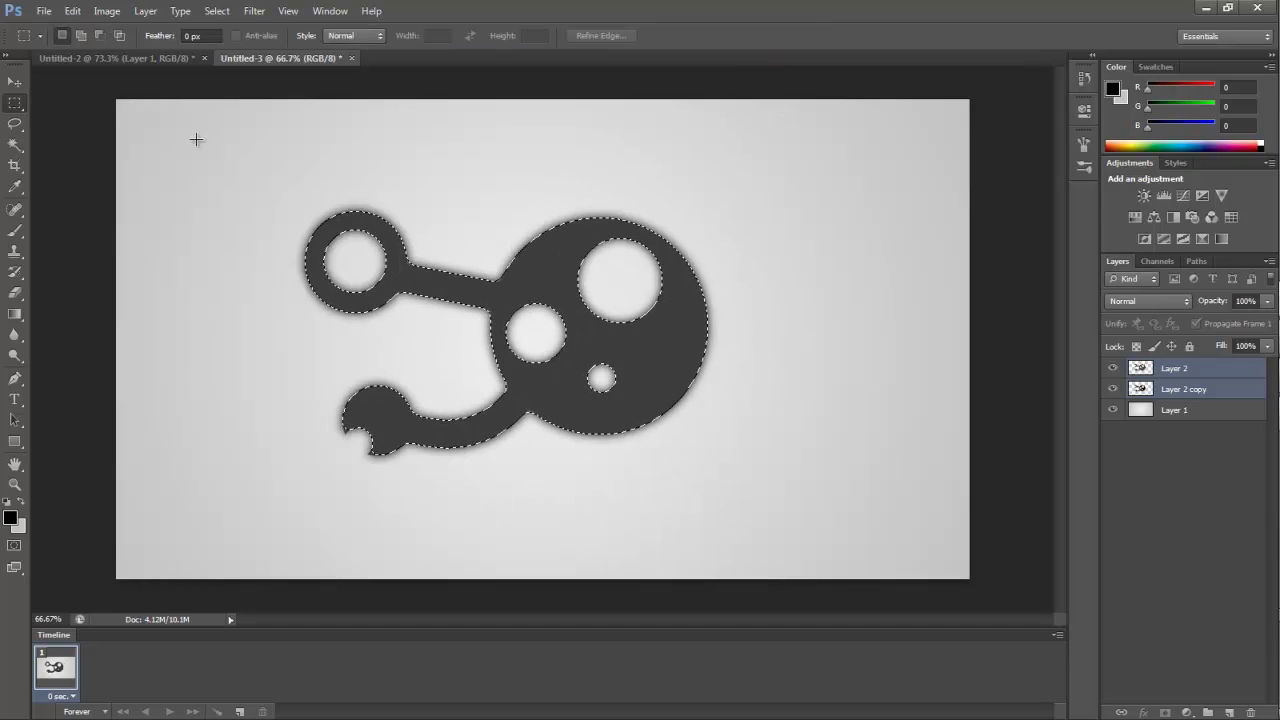
# - Deselect the shape's outline and move both shape layers slightly to the right on the canvas
pyautogui.rightClick(471, 299)
pyautogui.click(505, 316)
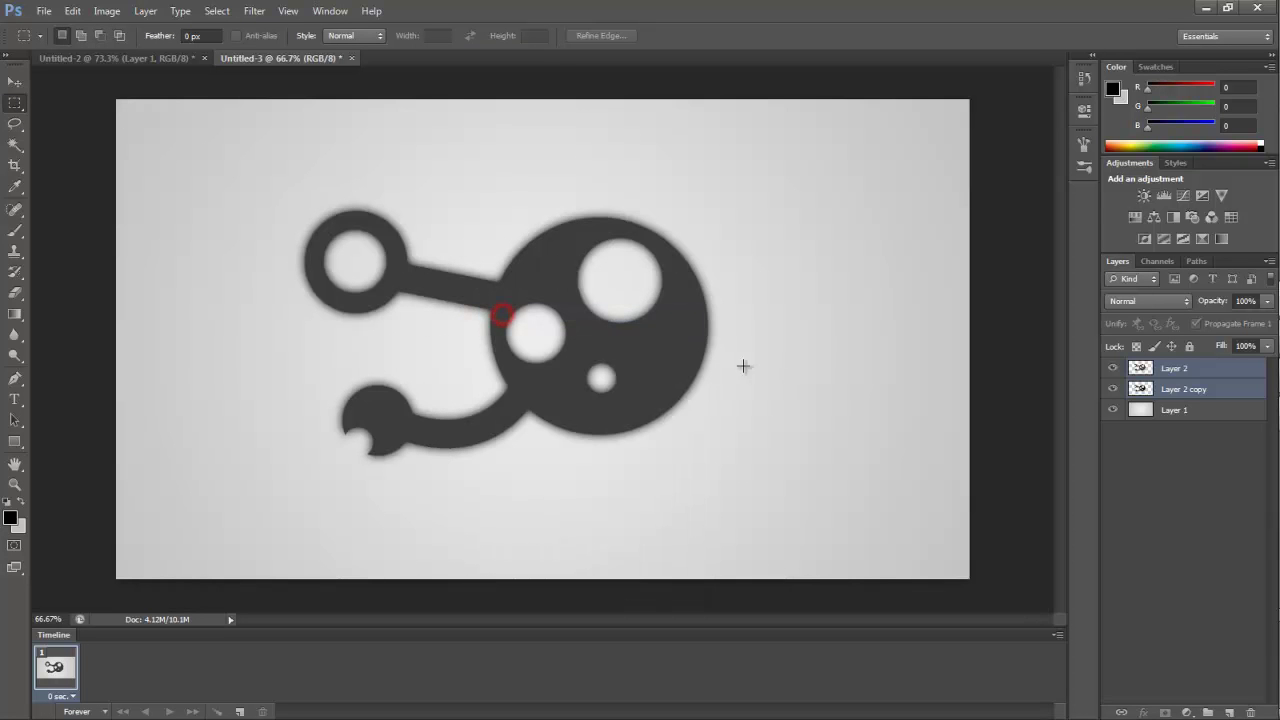
pyautogui.click(14, 80)
pyautogui.moveTo(577, 332); pyautogui.dragTo(612, 339)
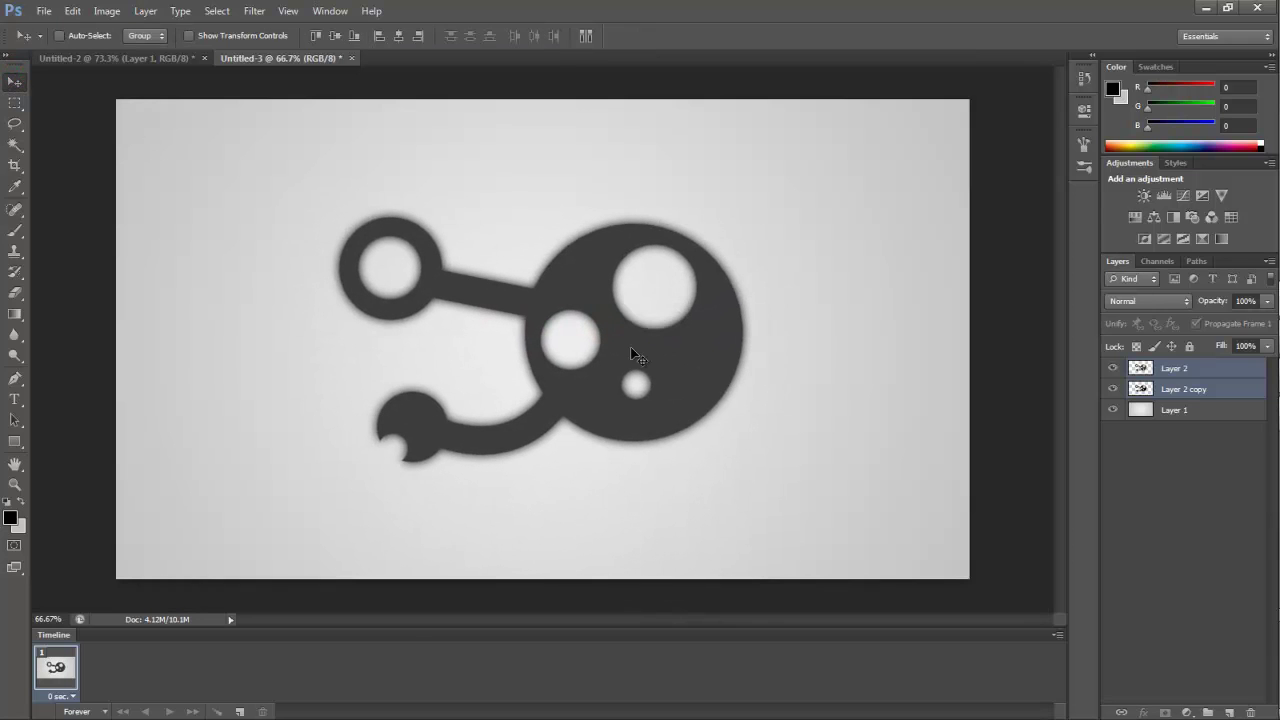